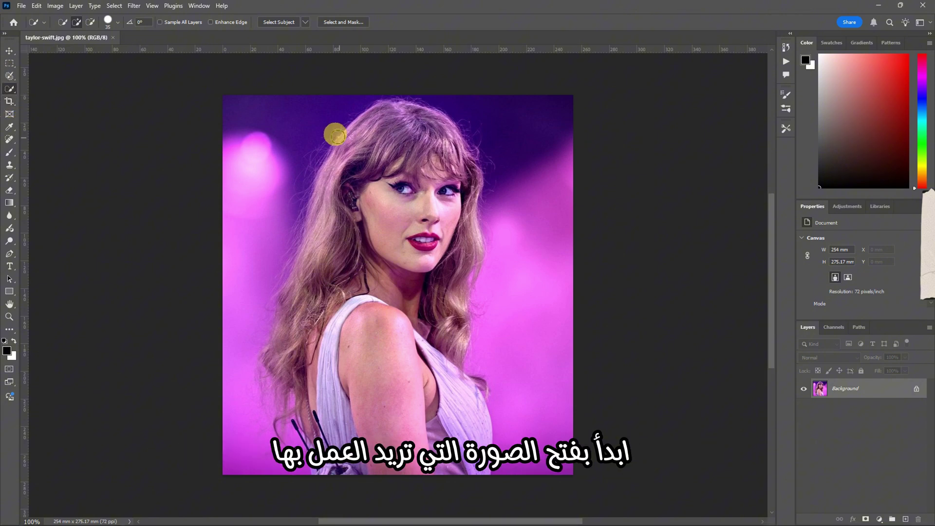
# Crop the portrait to a 5:7 vertical ratio tightly around the face and hair, about 119 × 167 mm.
pyautogui.click(9, 103)
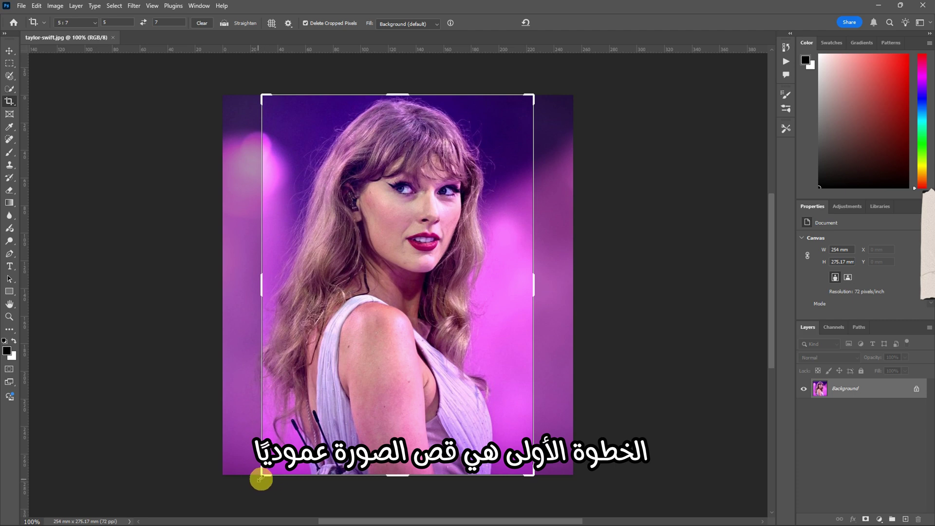
pyautogui.moveTo(261, 478)
pyautogui.mouseDown()
pyautogui.moveTo(284, 458)
pyautogui.moveTo(279, 428)
pyautogui.mouseUp()
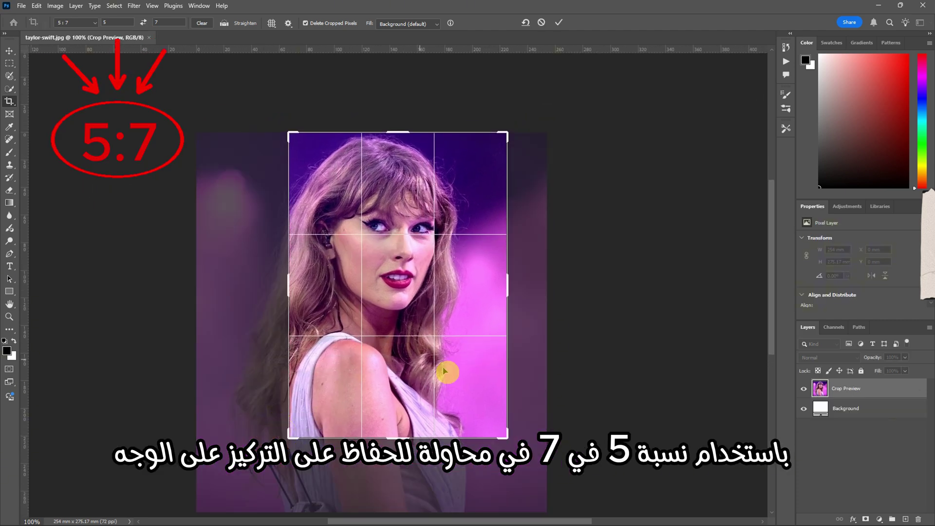
pyautogui.moveTo(508, 438); pyautogui.dragTo(468, 411)
pyautogui.moveTo(423, 234); pyautogui.dragTo(423, 225)
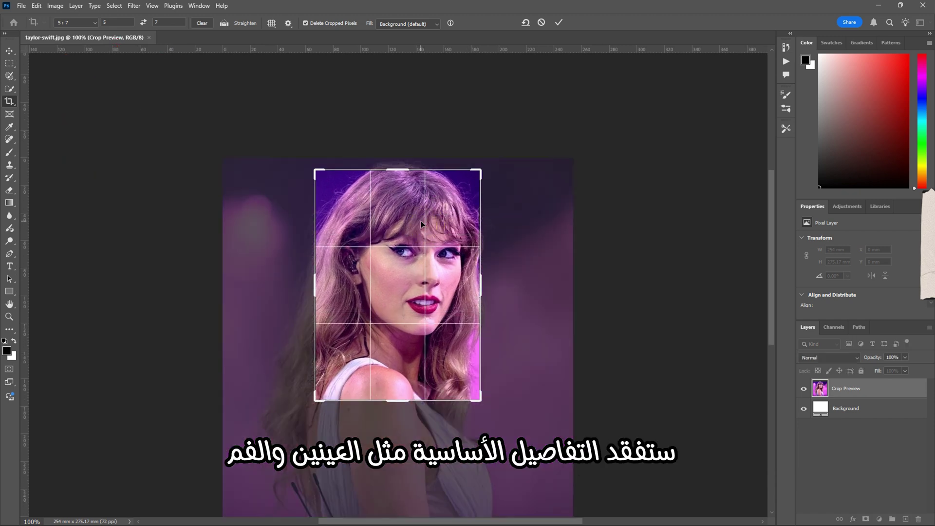
pyautogui.doubleClick(422, 224)
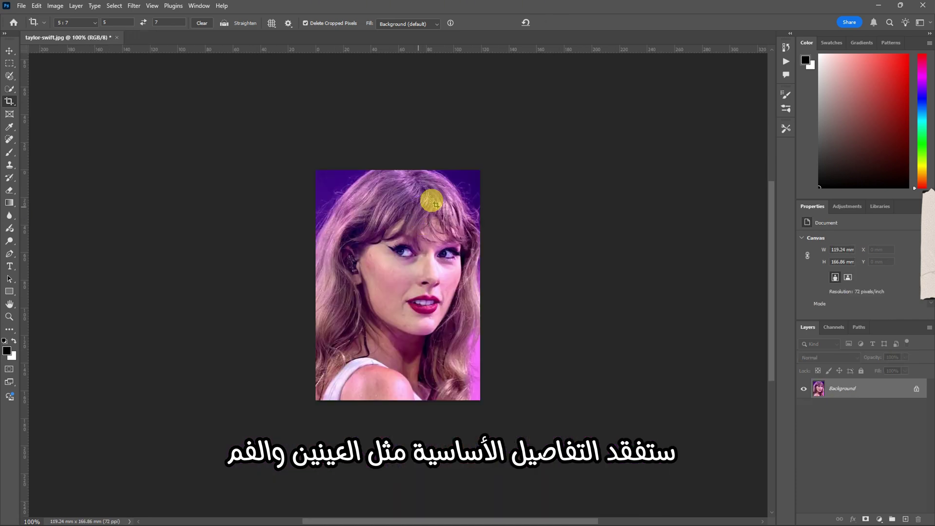
# Resize the image to a resolution of 170 pixels/inch and a height of 12 cm.
pyautogui.click(56, 6)
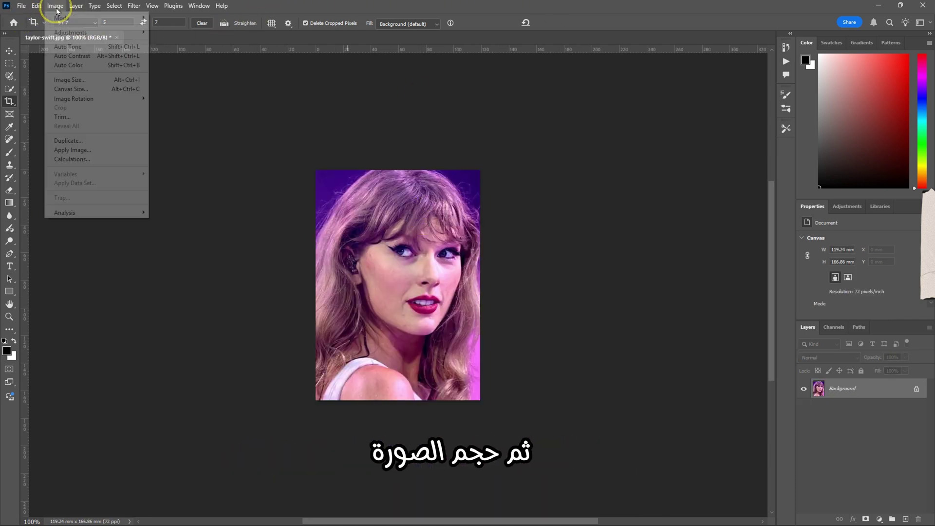
pyautogui.click(64, 80)
pyautogui.click(490, 188)
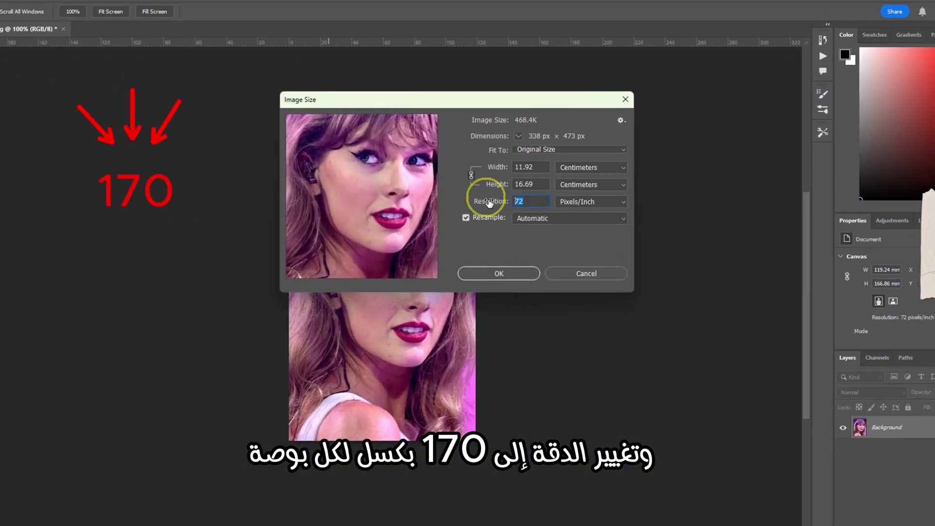
pyautogui.write('170')
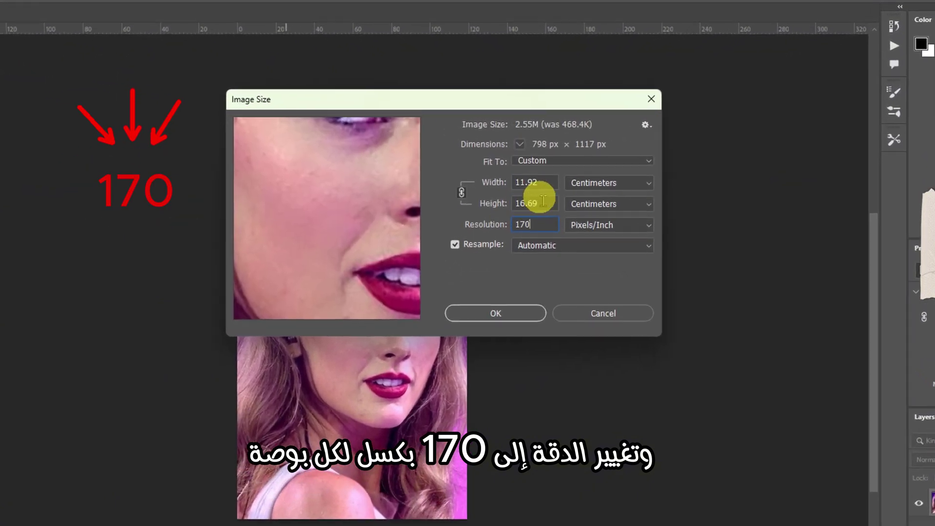
pyautogui.doubleClick(541, 202)
pyautogui.write('12')
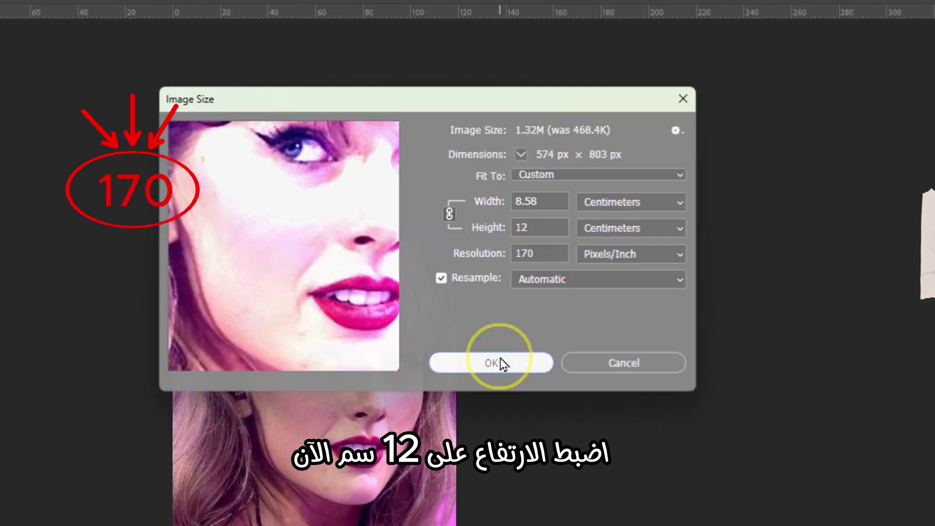
pyautogui.click(505, 346)
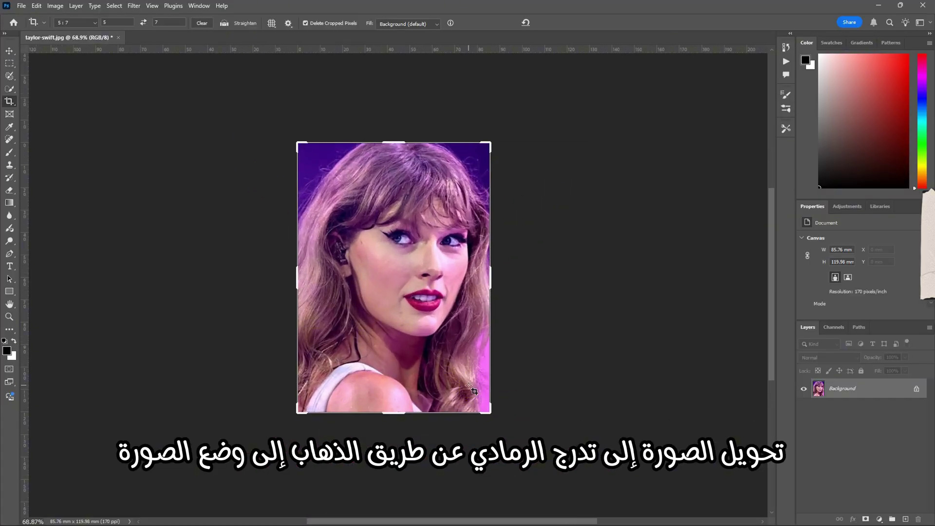
# Convert the image's color mode to Grayscale.
pyautogui.keyDown('alt'); pyautogui.scroll(1, 472, 390); pyautogui.keyUp('alt')
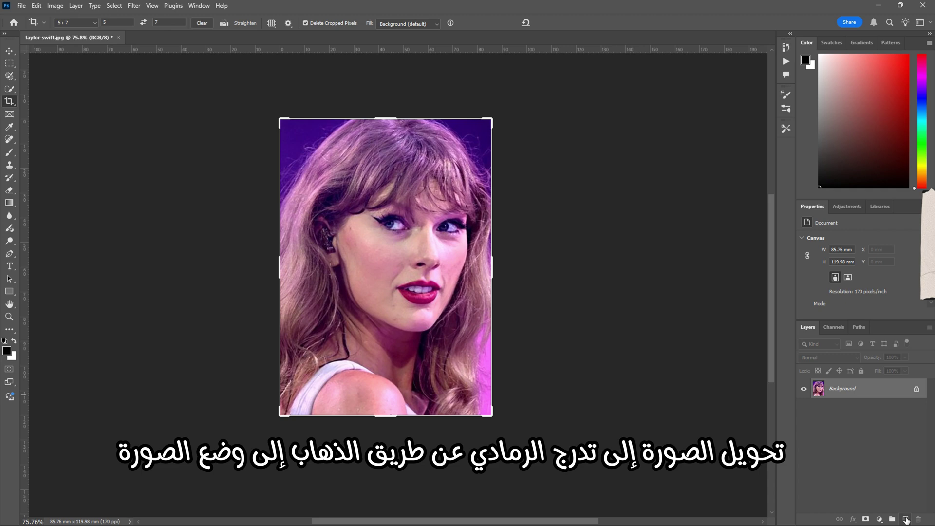
pyautogui.click(61, 10)
pyautogui.moveTo(67, 22)
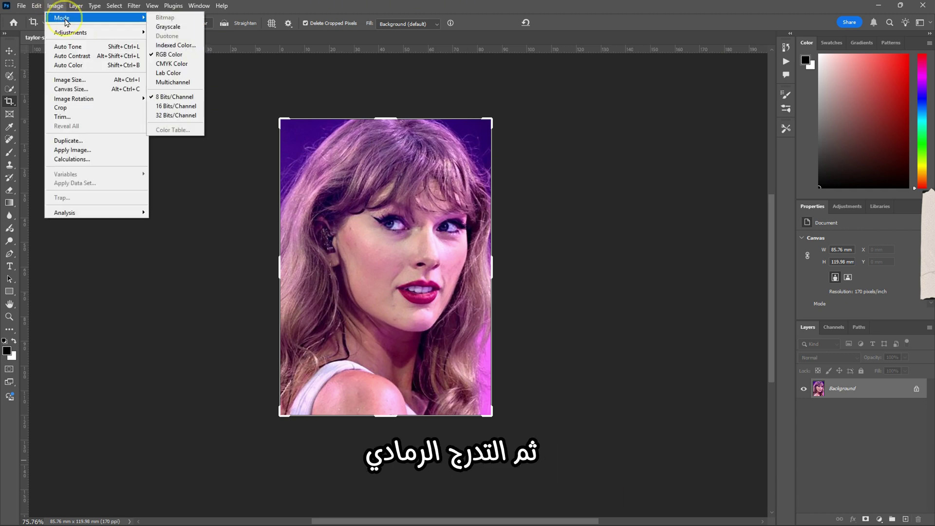
pyautogui.click(168, 27)
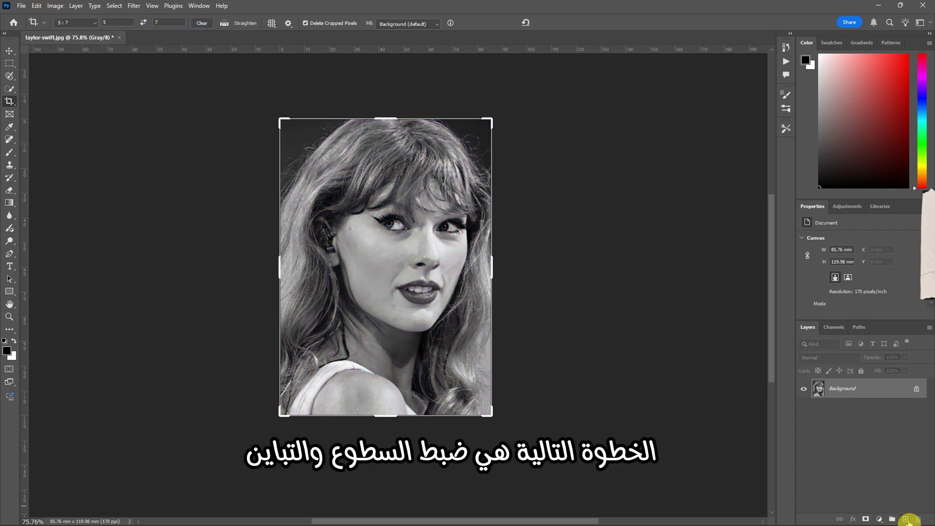
pyautogui.click(906, 519)
pyautogui.click(906, 519)
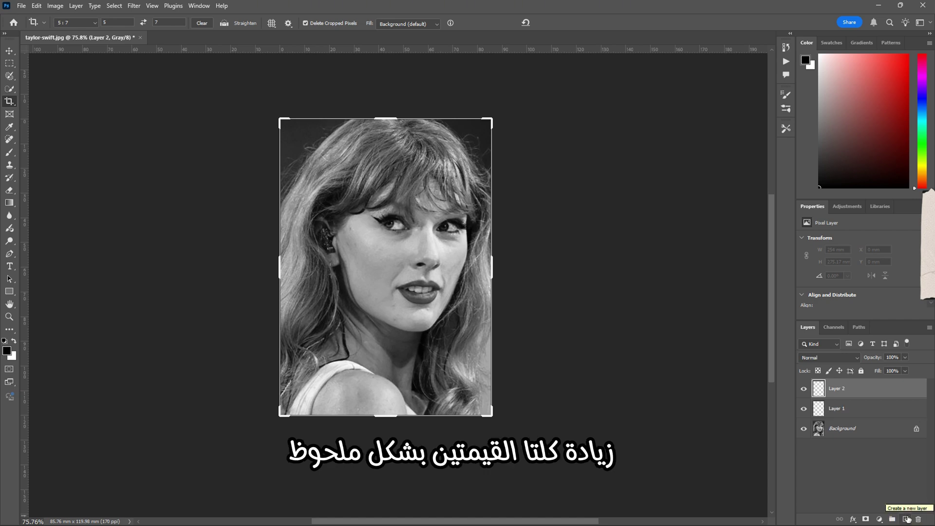
pyautogui.hotkey('ctrl', 'z')
pyautogui.hotkey('ctrl', 'z')
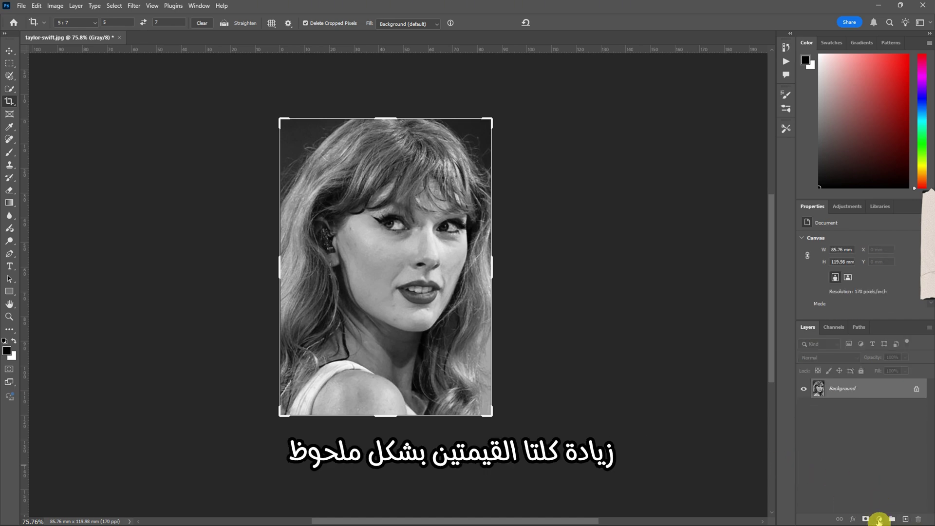
# Add a Brightness/Contrast adjustment layer with contrast 100 and brightness 20.
pyautogui.click(879, 519)
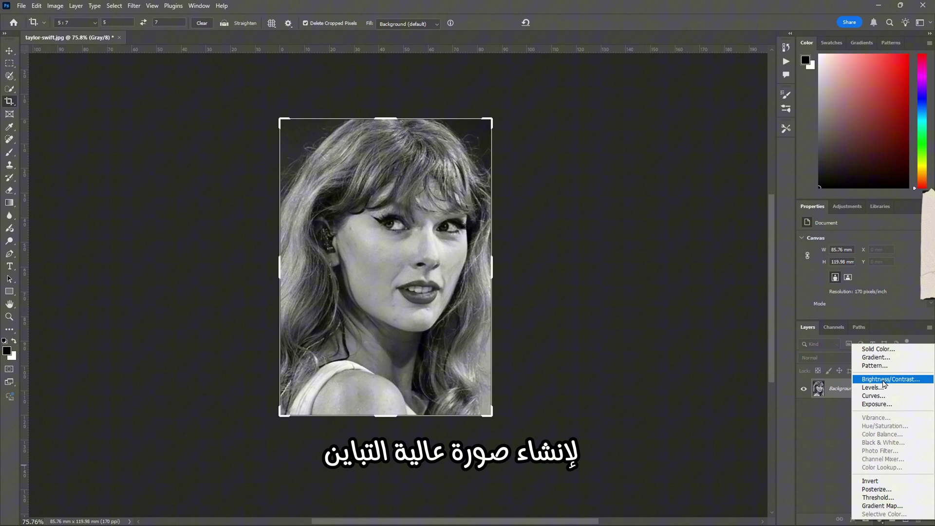
pyautogui.click(883, 379)
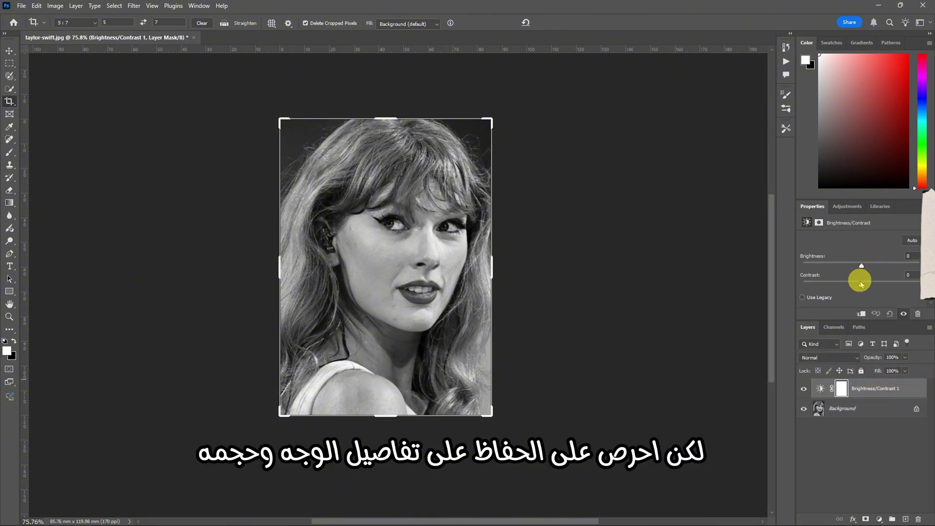
pyautogui.moveTo(861, 287); pyautogui.dragTo(918, 285)
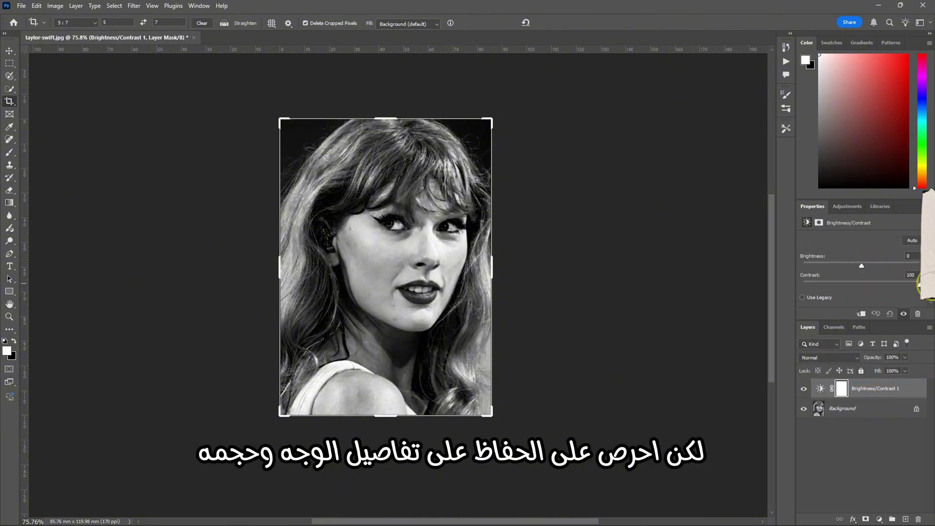
pyautogui.moveTo(857, 269); pyautogui.dragTo(869, 266)
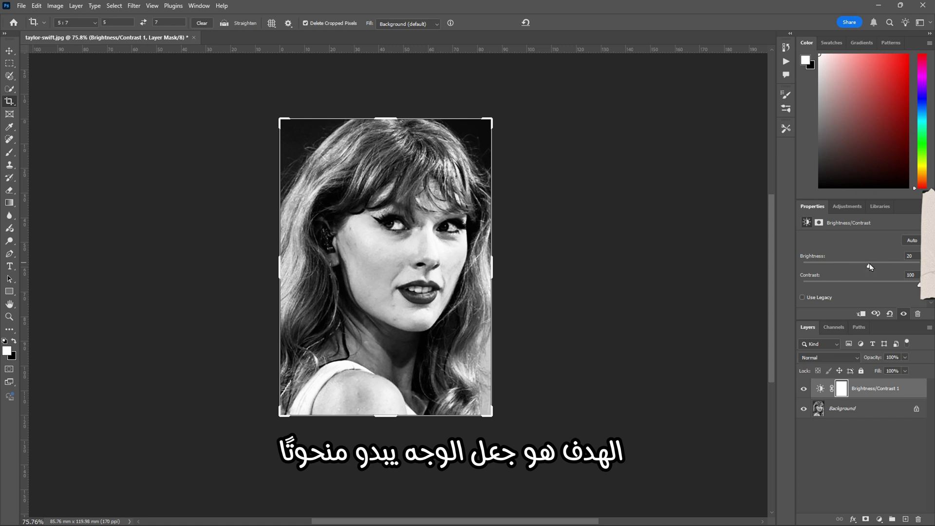
# Add a new layer above the adjustment and fill its entire canvas area with mid-gray 5a5a5a.
pyautogui.click(905, 519)
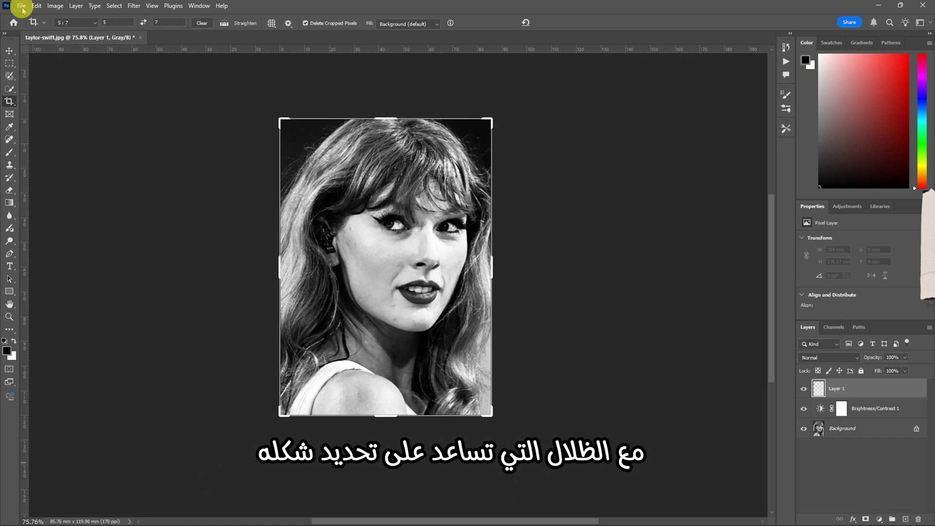
pyautogui.click(9, 52)
pyautogui.click(9, 63)
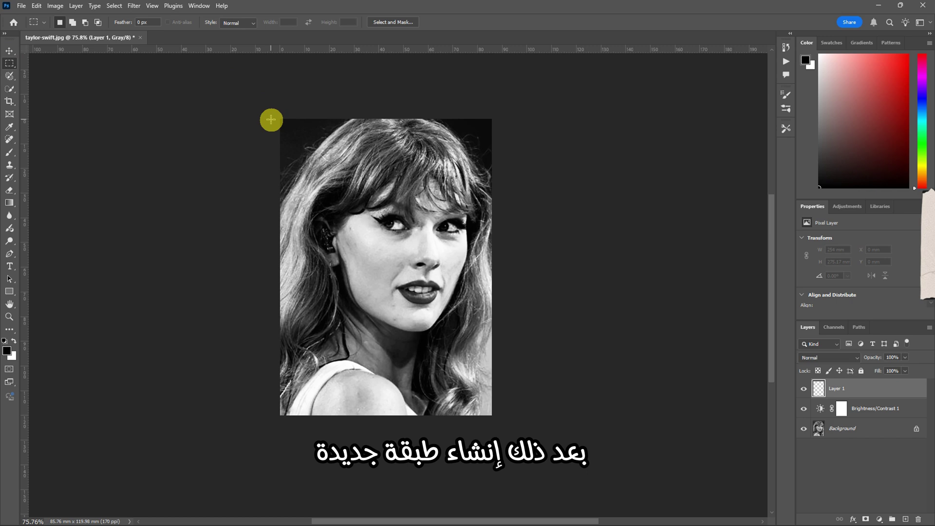
pyautogui.moveTo(272, 120); pyautogui.dragTo(538, 449)
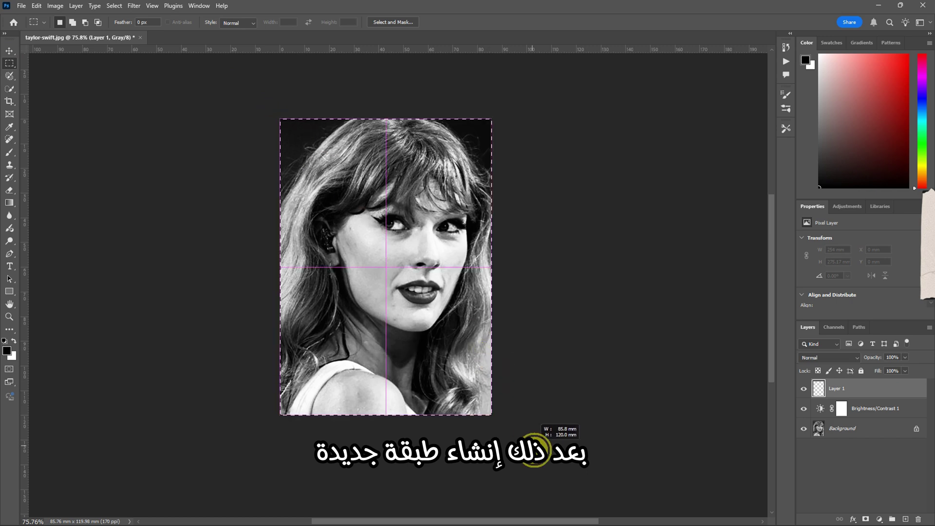
pyautogui.click(37, 6)
pyautogui.click(44, 157)
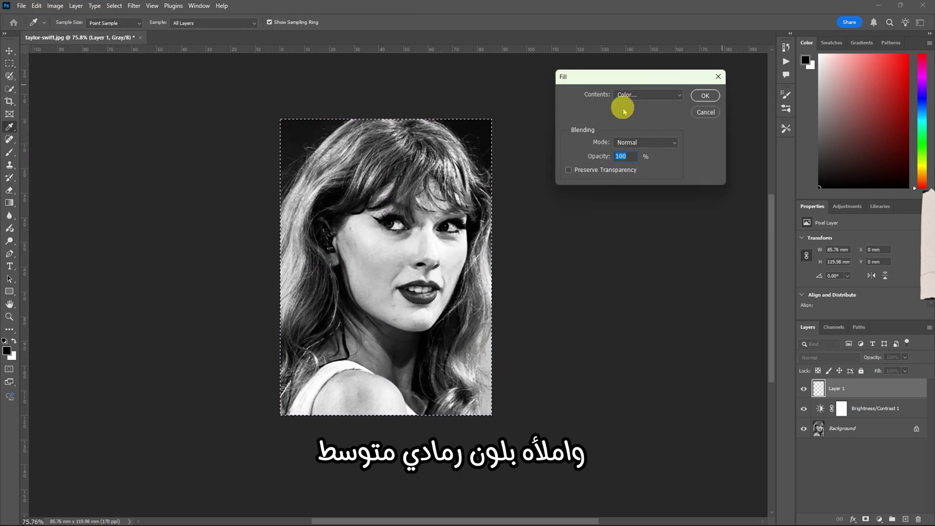
pyautogui.click(626, 95)
pyautogui.click(615, 119)
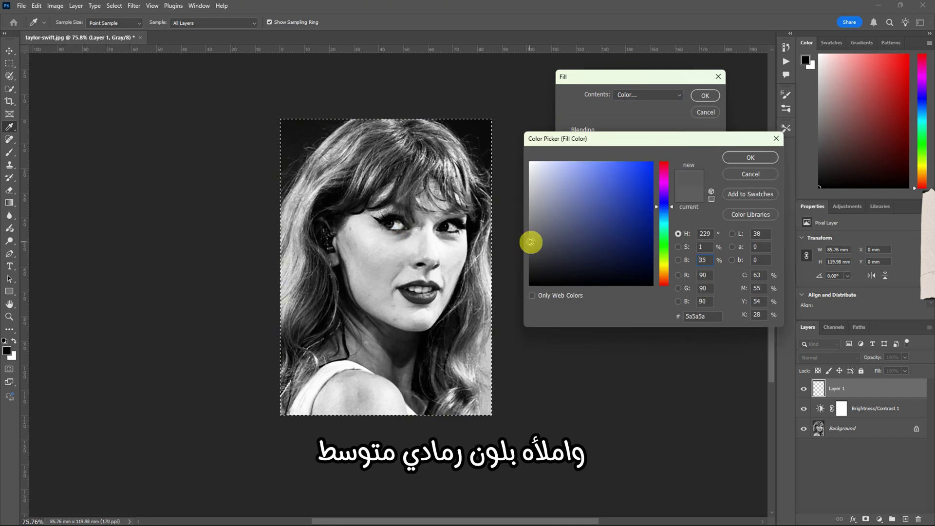
pyautogui.click(751, 157)
pyautogui.click(705, 96)
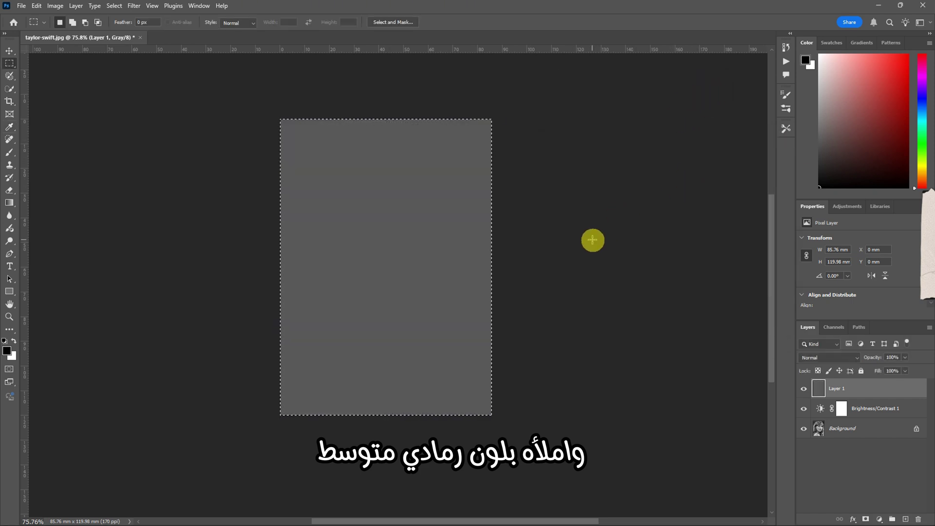
# Set the gray layer's fill to 65% and opacity to 70%, and flatten the image.
pyautogui.click(905, 370)
pyautogui.moveTo(907, 381); pyautogui.dragTo(891, 383)
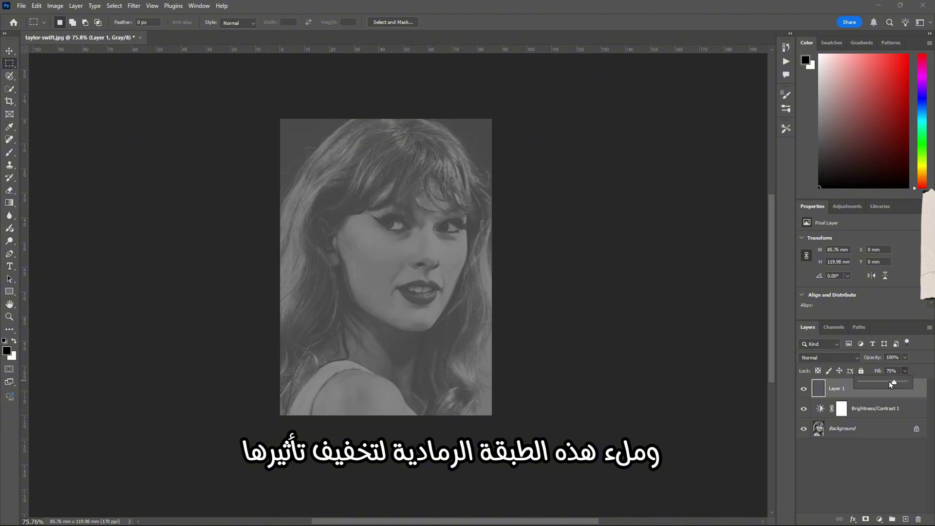
pyautogui.click(905, 358)
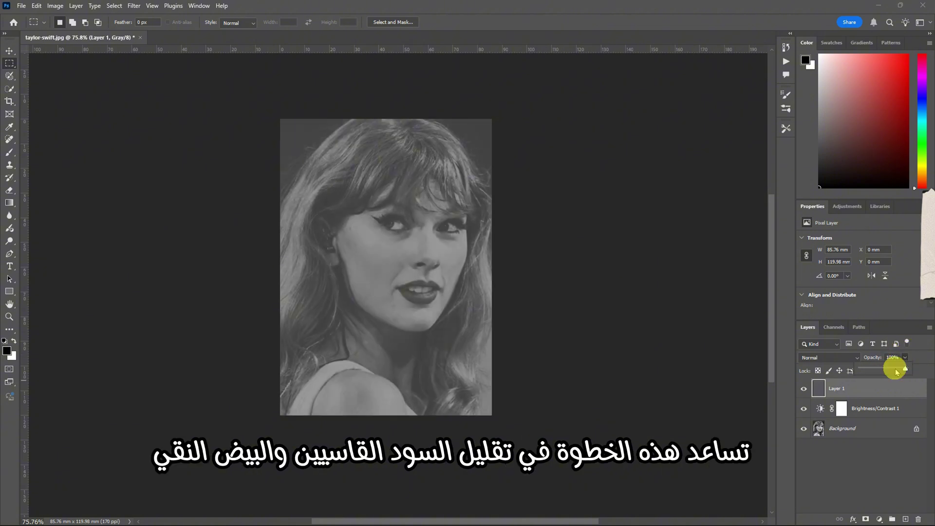
pyautogui.click(895, 368)
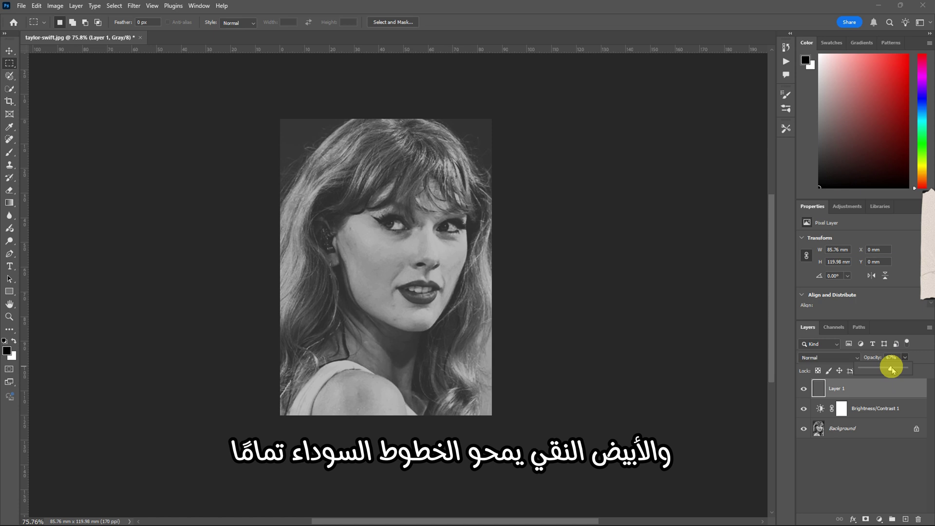
pyautogui.click(892, 368)
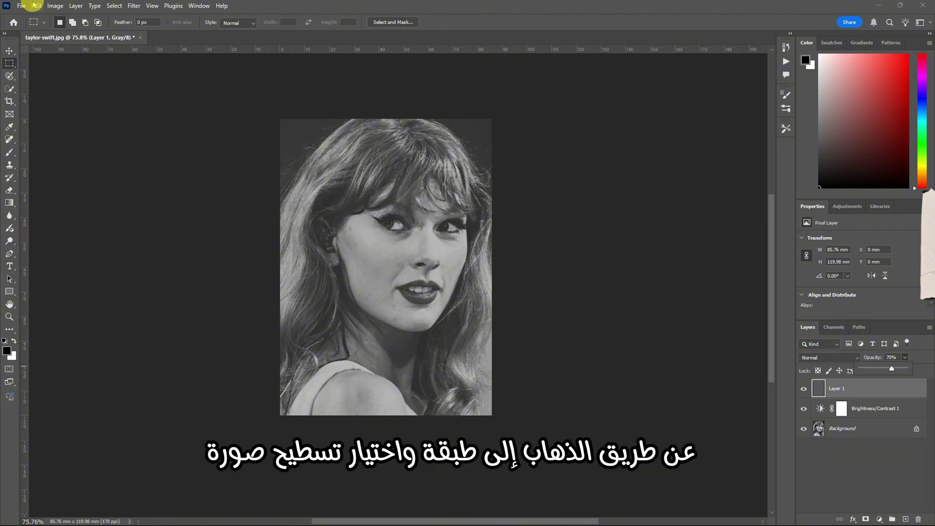
pyautogui.click(75, 7)
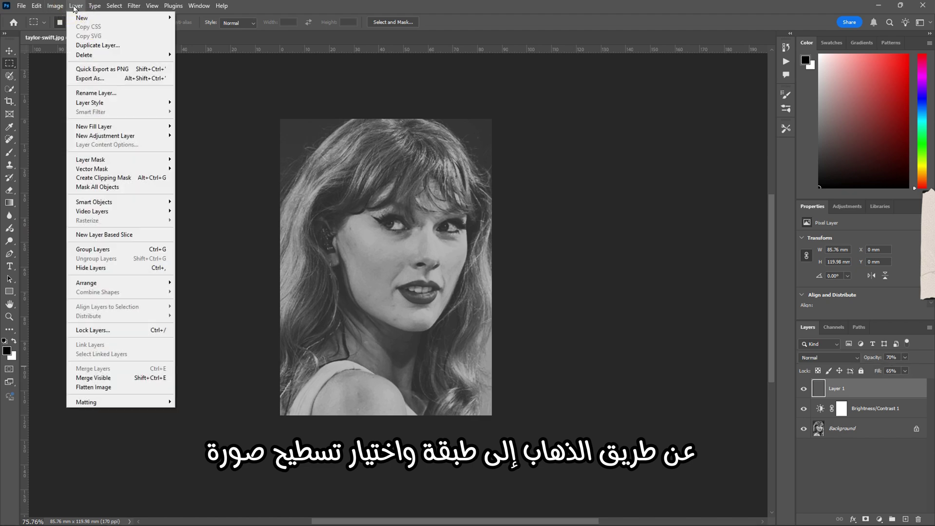
pyautogui.click(88, 387)
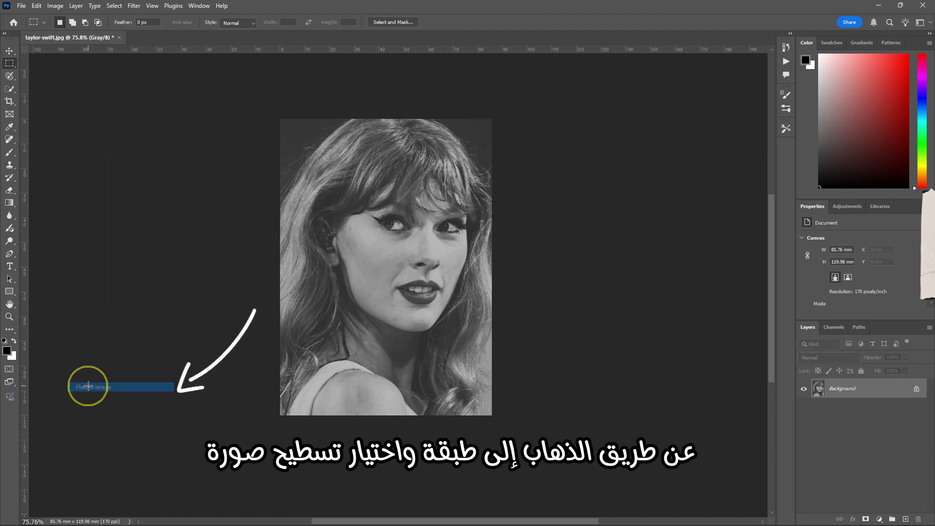
# Convert the image to a 500 pixels/inch bitmap using a halftone screen with frequency 1 line/inch, angle 90 degrees and Line shape.
pyautogui.click(56, 5)
pyautogui.moveTo(61, 18)
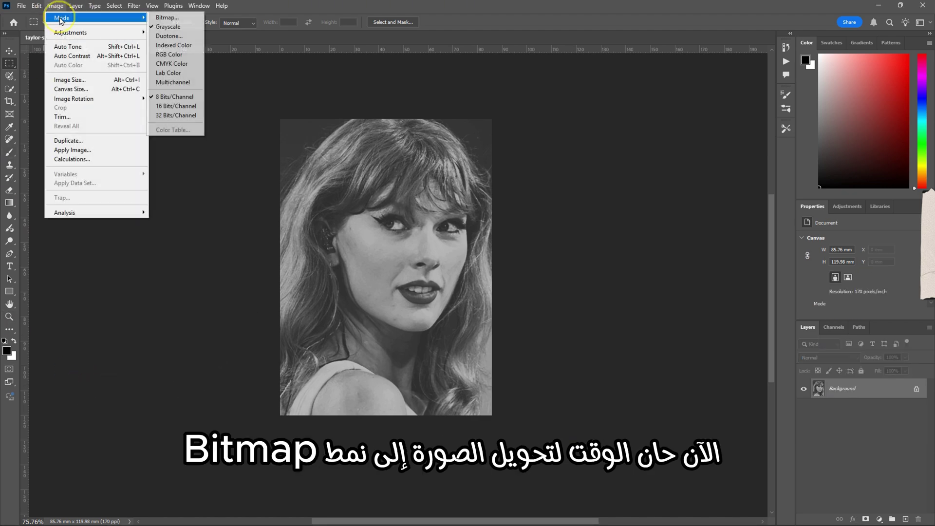
pyautogui.click(161, 18)
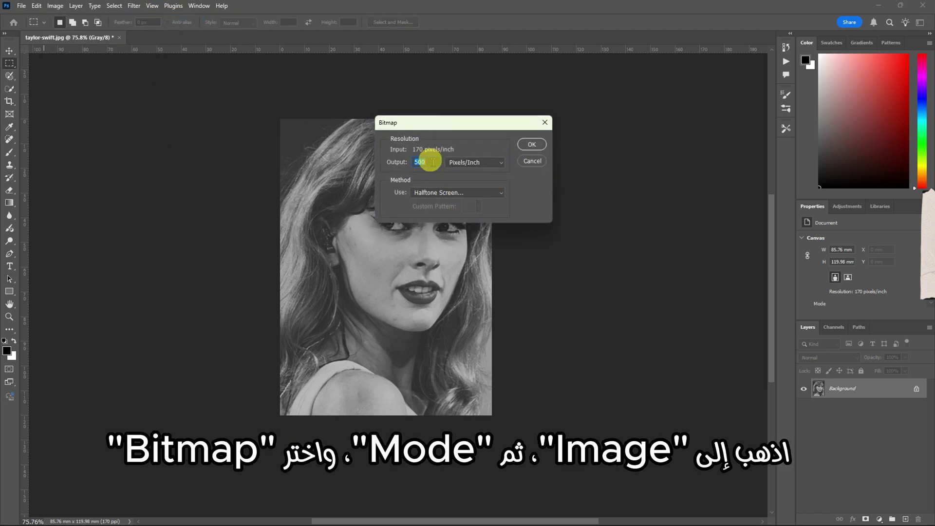
pyautogui.moveTo(433, 163); pyautogui.dragTo(396, 161)
pyautogui.write('500')
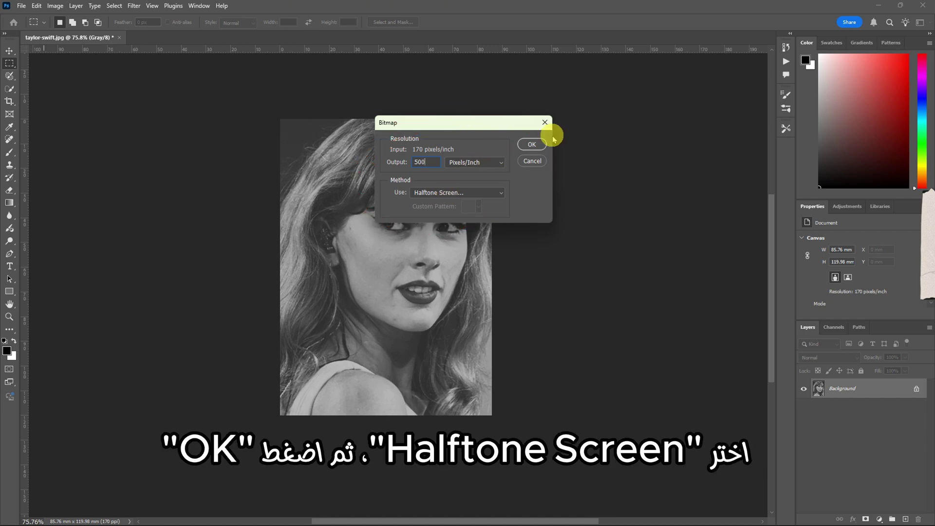
pyautogui.click(534, 144)
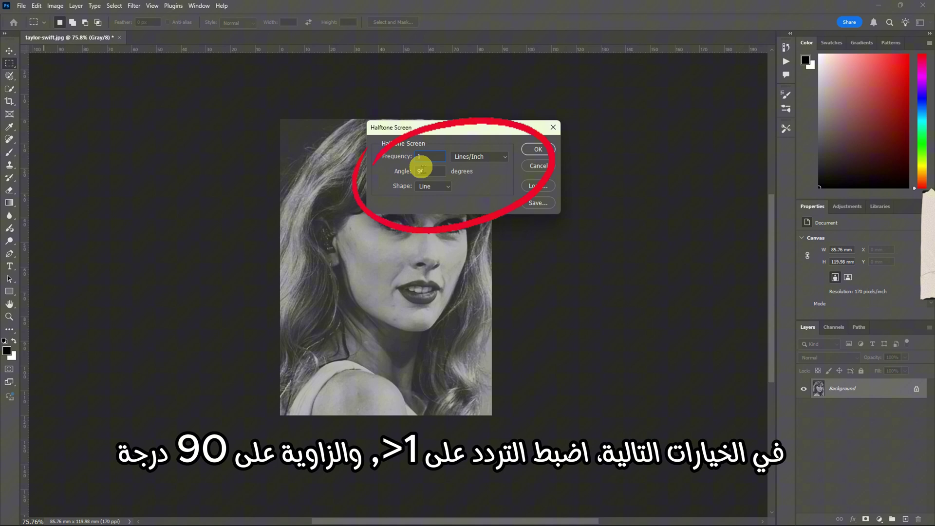
pyautogui.press('Tab')
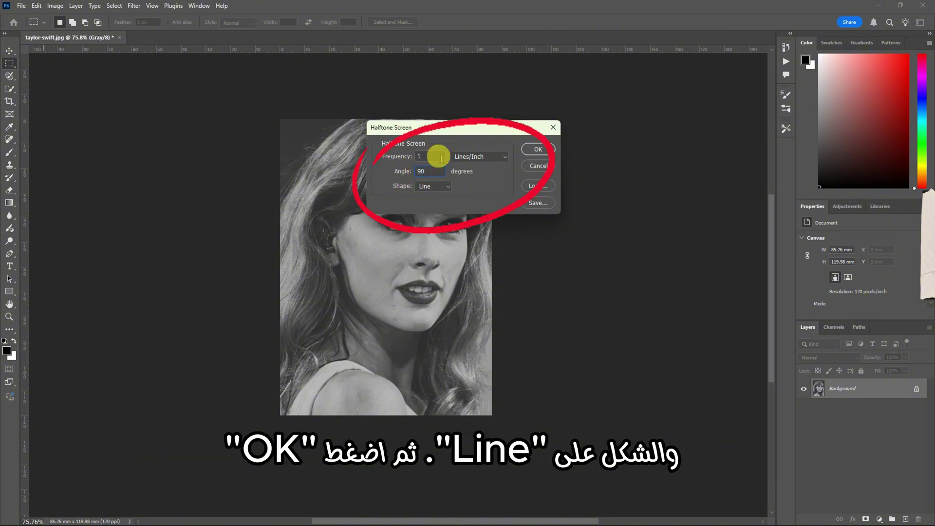
pyautogui.click(536, 150)
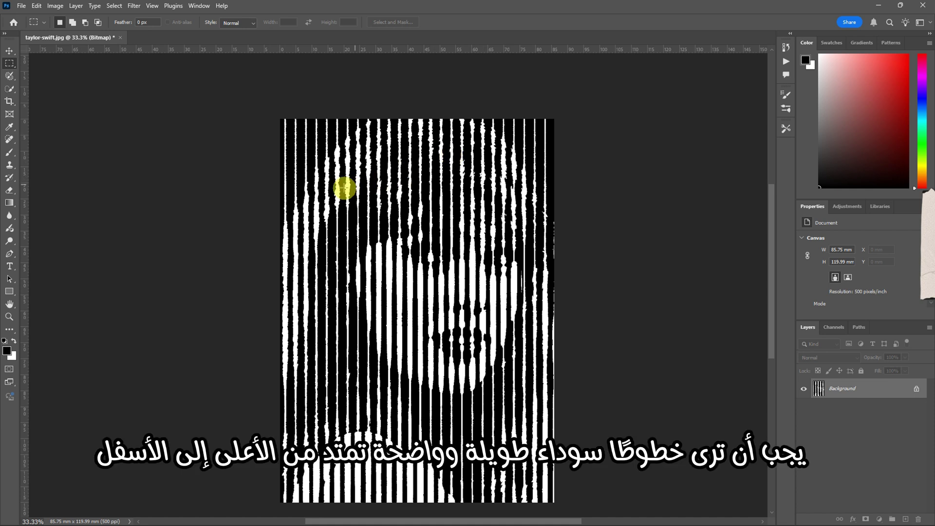
pyautogui.keyDown('alt'); pyautogui.scroll(-2, 328, 194); pyautogui.keyUp('alt')
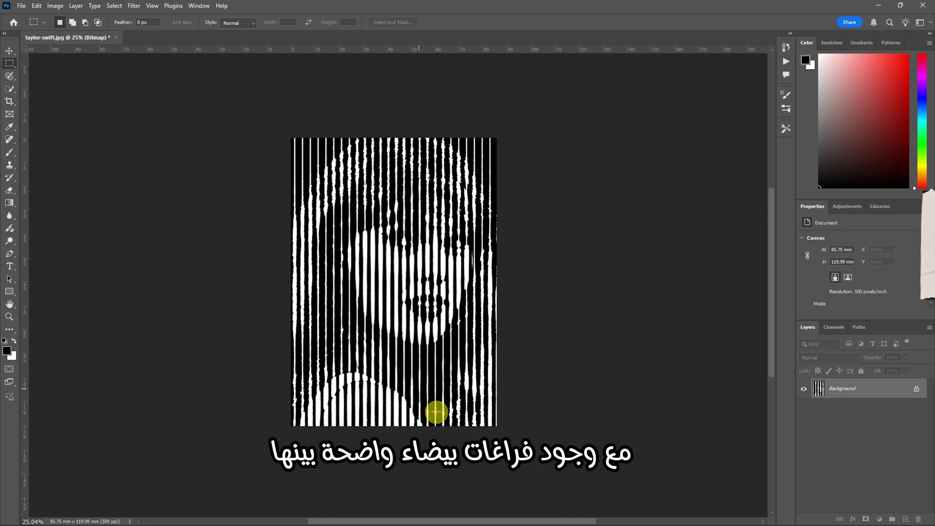
pyautogui.keyDown('alt'); pyautogui.scroll(1, 430, 397); pyautogui.keyUp('alt')
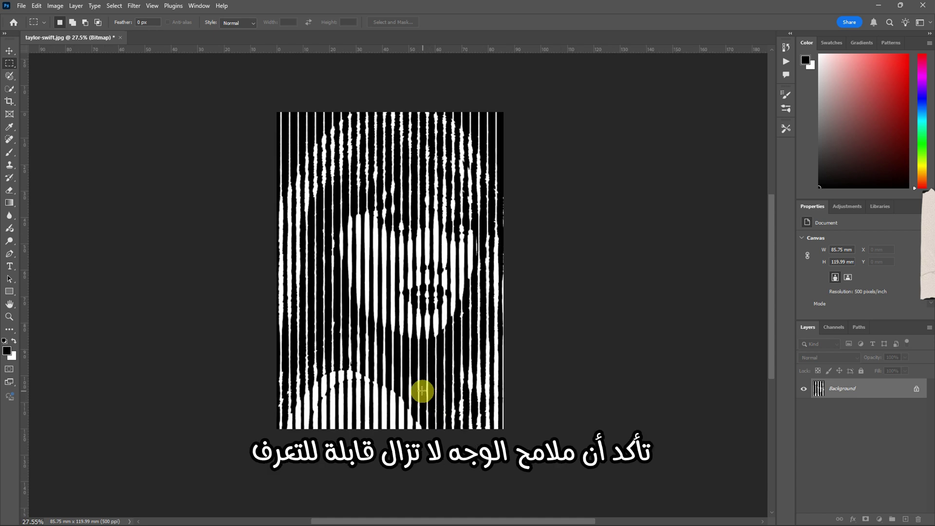
pyautogui.keyDown('alt'); pyautogui.scroll(1, 419, 389); pyautogui.keyUp('alt')
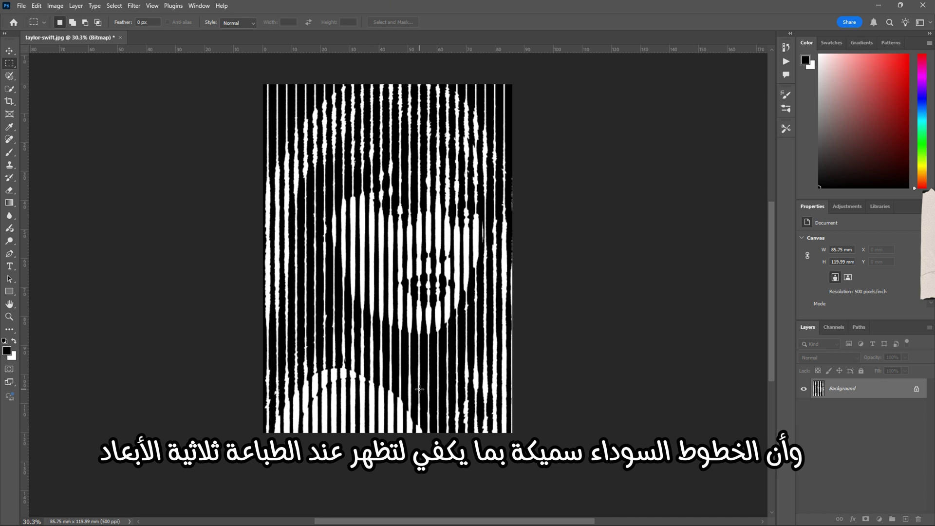
pyautogui.click(421, 391)
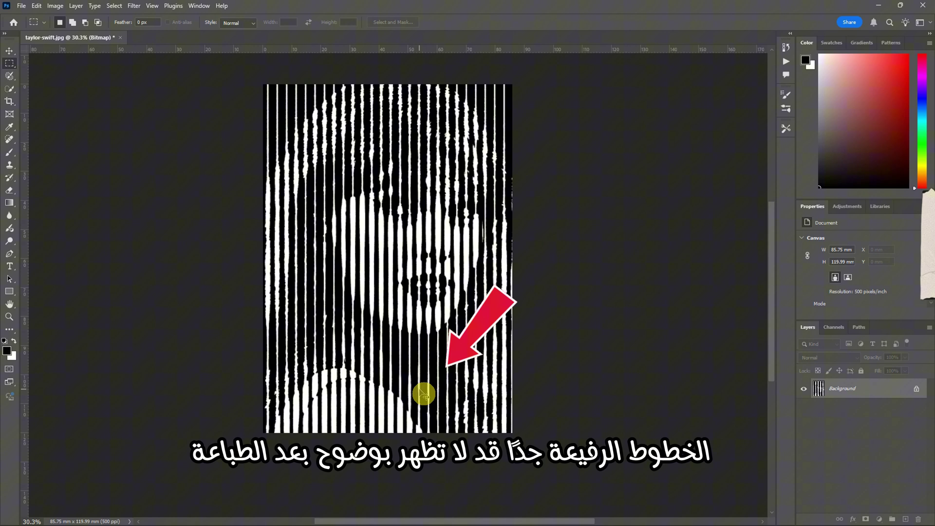
# Undo the bitmap conversion and the flattening, and lower the gray layer's opacity to 54%.
pyautogui.hotkey('ctrl', 'z')
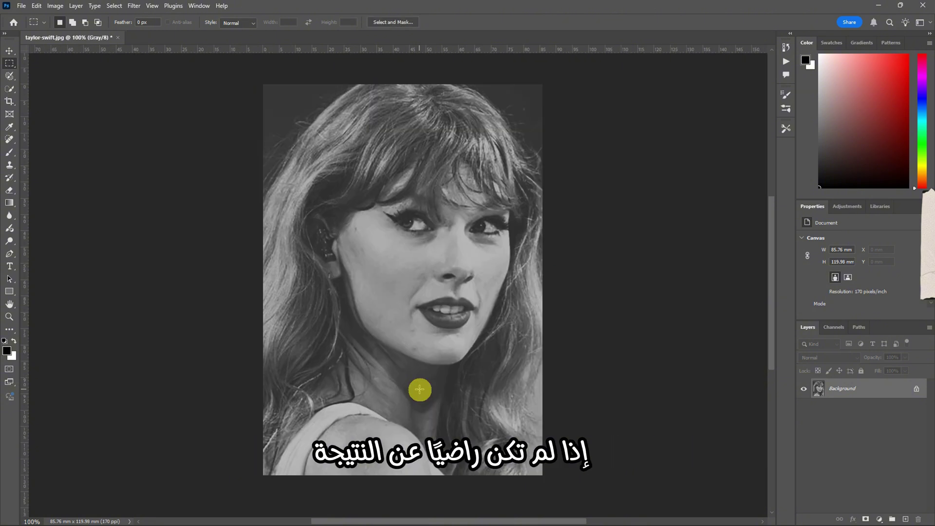
pyautogui.hotkey('ctrl', 'z')
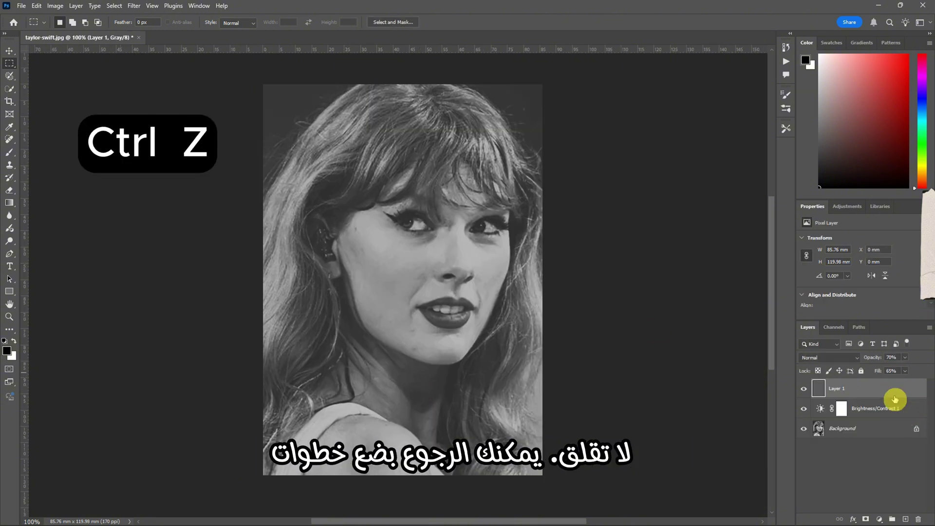
pyautogui.click(904, 357)
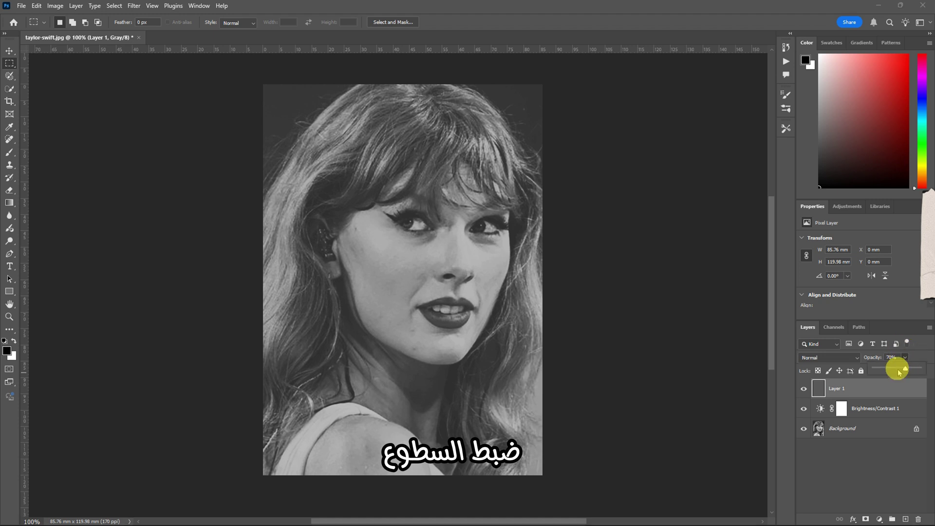
pyautogui.moveTo(897, 369); pyautogui.dragTo(895, 370)
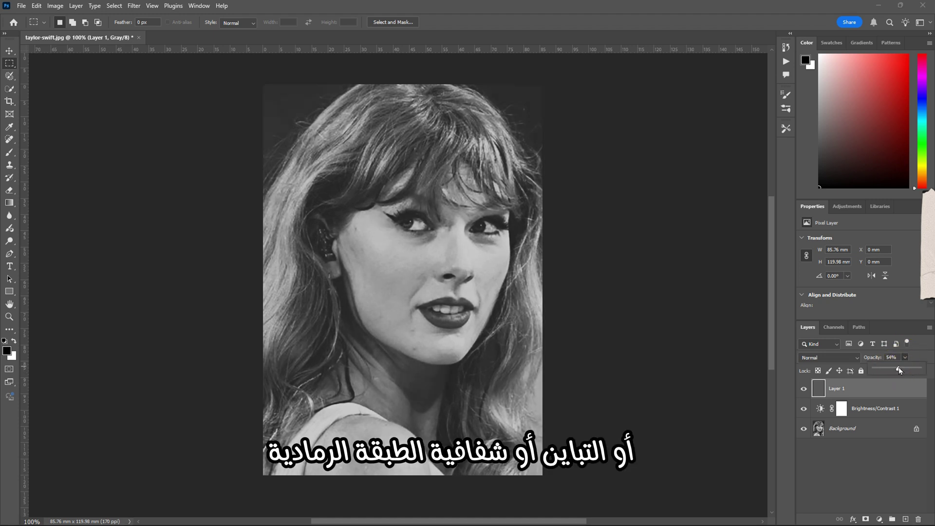
# Flatten the image and convert it to a 500 pixels/inch bitmap, keeping the previous line halftone screen settings.
pyautogui.click(76, 6)
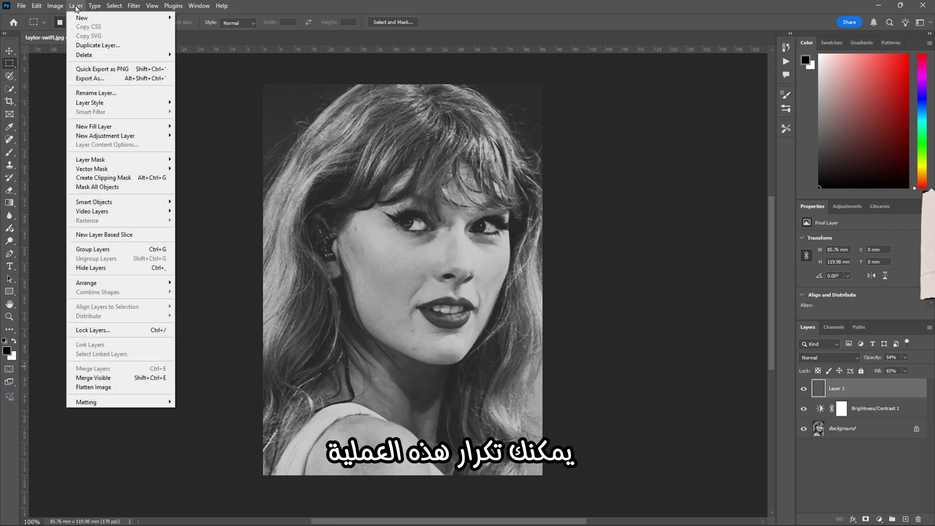
pyautogui.click(94, 386)
pyautogui.click(56, 7)
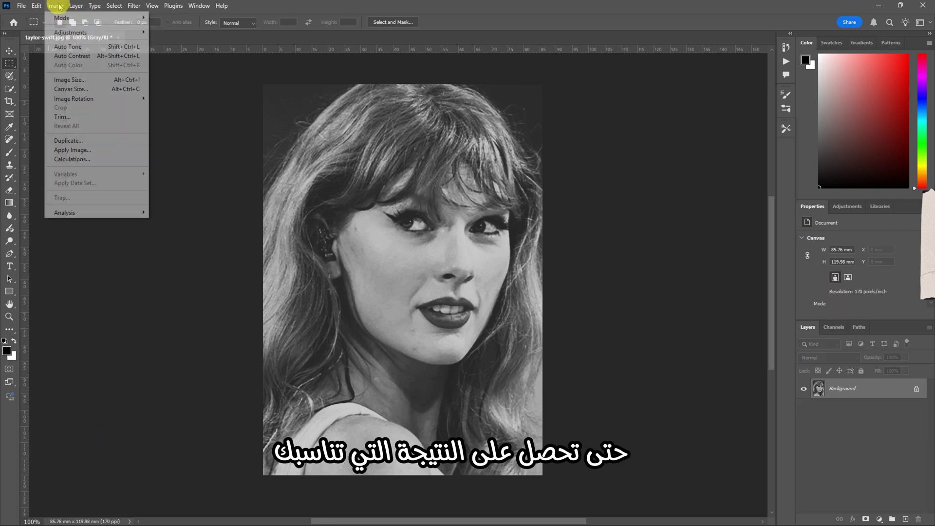
pyautogui.click(132, 22)
pyautogui.click(164, 18)
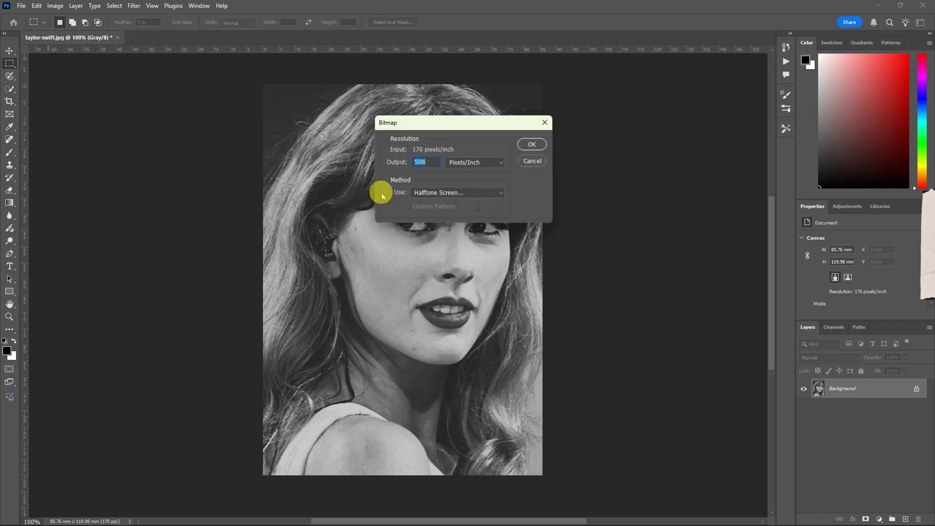
pyautogui.click(528, 144)
pyautogui.click(536, 150)
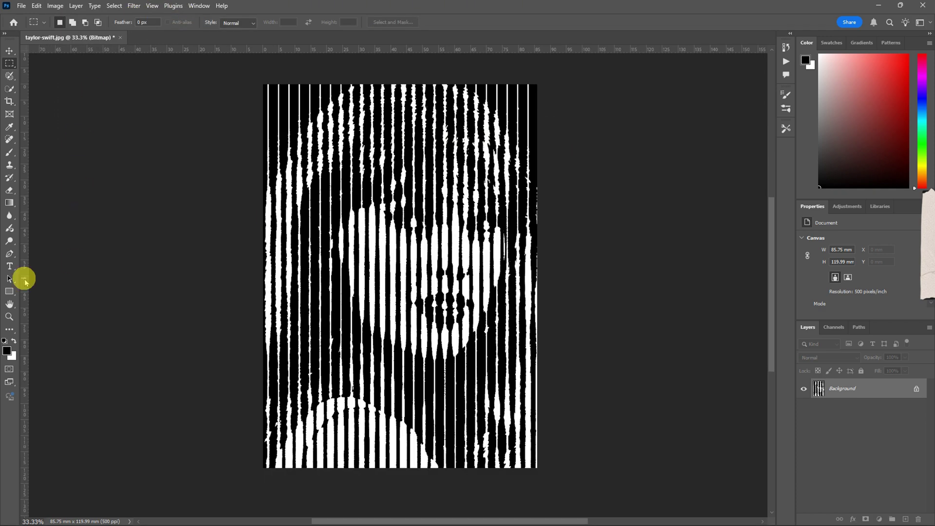
pyautogui.keyDown('alt'); pyautogui.scroll(-4, 39, 293); pyautogui.keyUp('alt')
pyautogui.keyDown('alt'); pyautogui.scroll(-2, 330, 381); pyautogui.keyUp('alt')
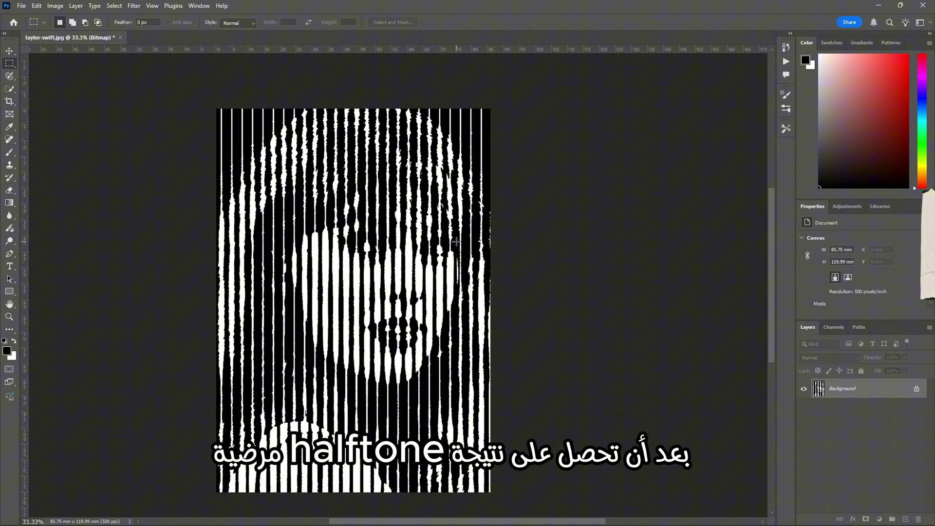
pyautogui.keyDown('alt'); pyautogui.scroll(1, 455, 242); pyautogui.keyUp('alt')
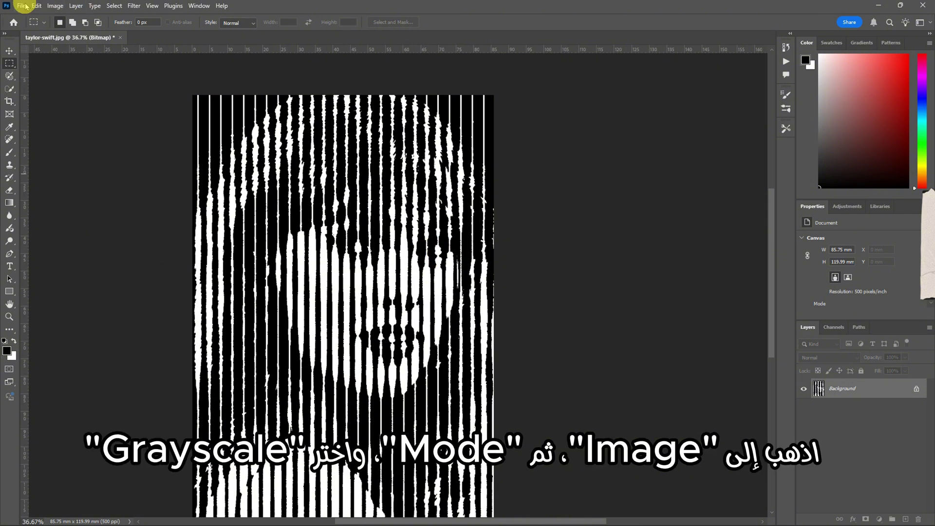
# Convert the bitmap back to Grayscale with a size ratio of 1, and change the color mode to RGB Color.
pyautogui.click(55, 6)
pyautogui.moveTo(97, 16)
pyautogui.click(167, 27)
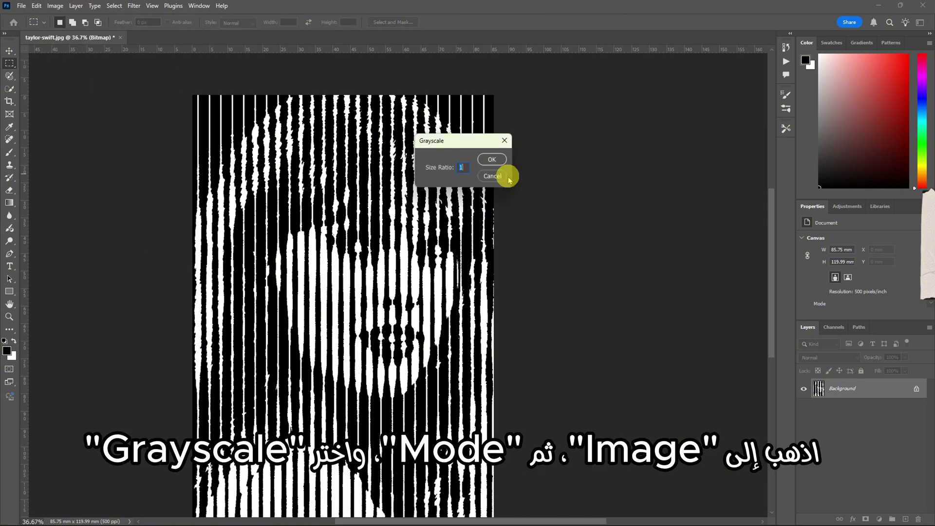
pyautogui.click(491, 161)
pyautogui.click(51, 6)
pyautogui.moveTo(60, 15)
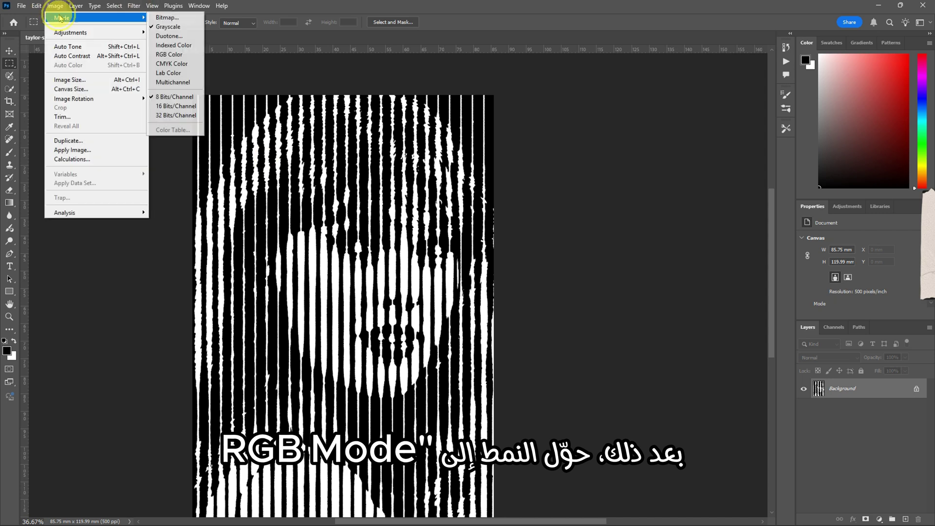
pyautogui.click(165, 49)
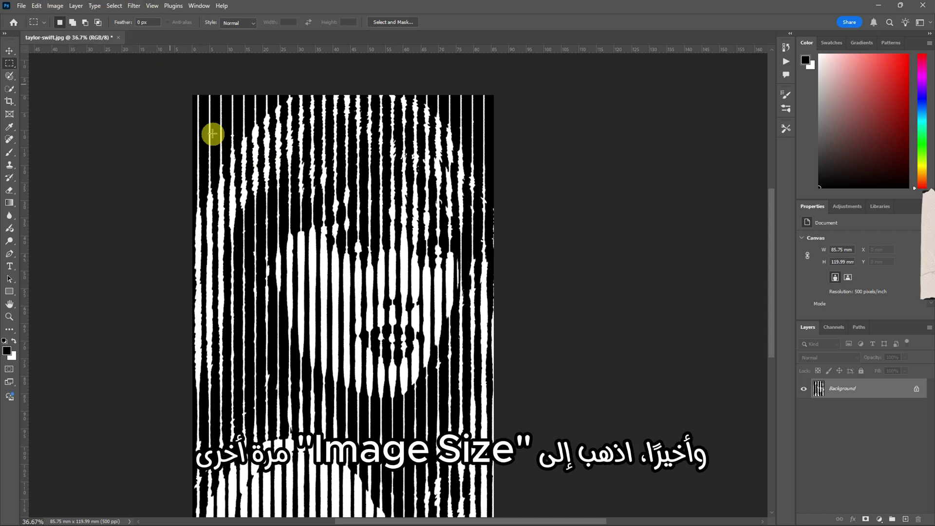
# Resize the halftone image to a resolution of 200 pixels/inch and a height of 20 cm.
pyautogui.click(51, 5)
pyautogui.click(64, 78)
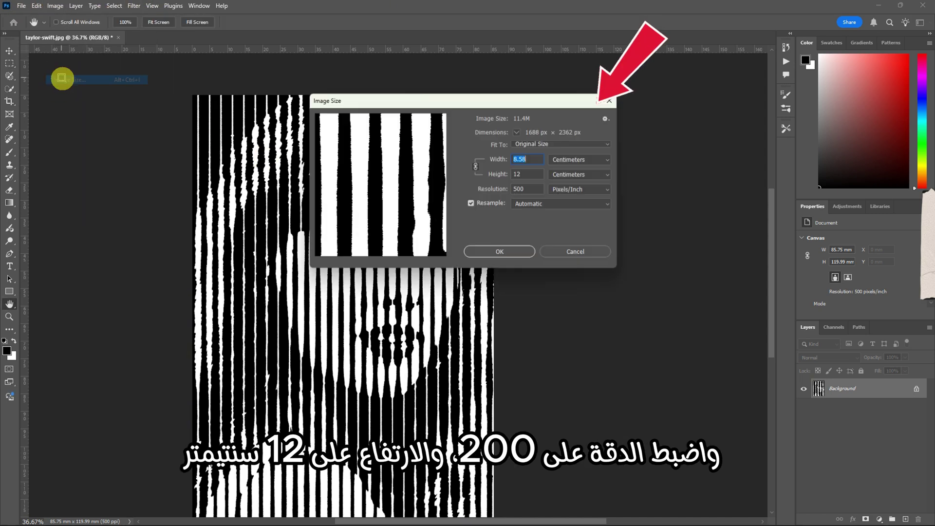
pyautogui.doubleClick(522, 189)
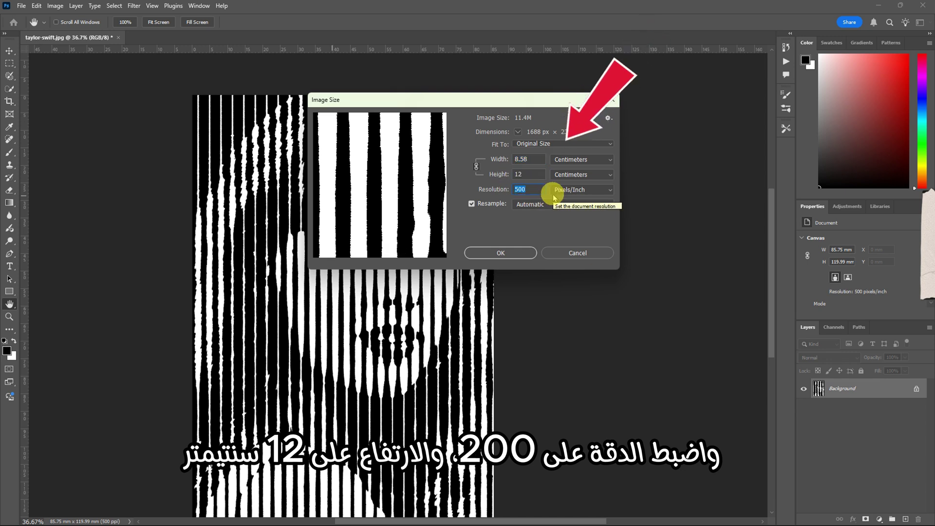
pyautogui.write('200')
pyautogui.click(532, 174)
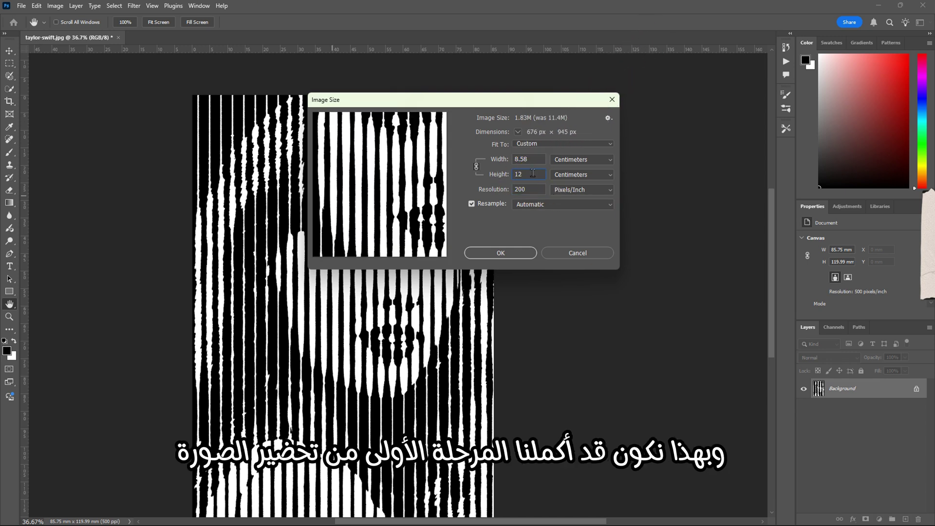
pyautogui.click(510, 174)
pyautogui.write('20')
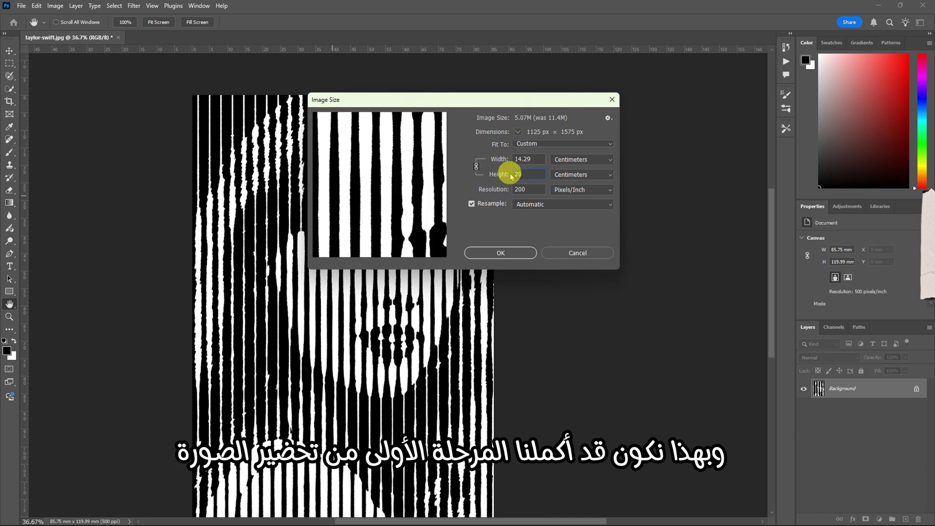
pyautogui.click(500, 253)
pyautogui.press('m')
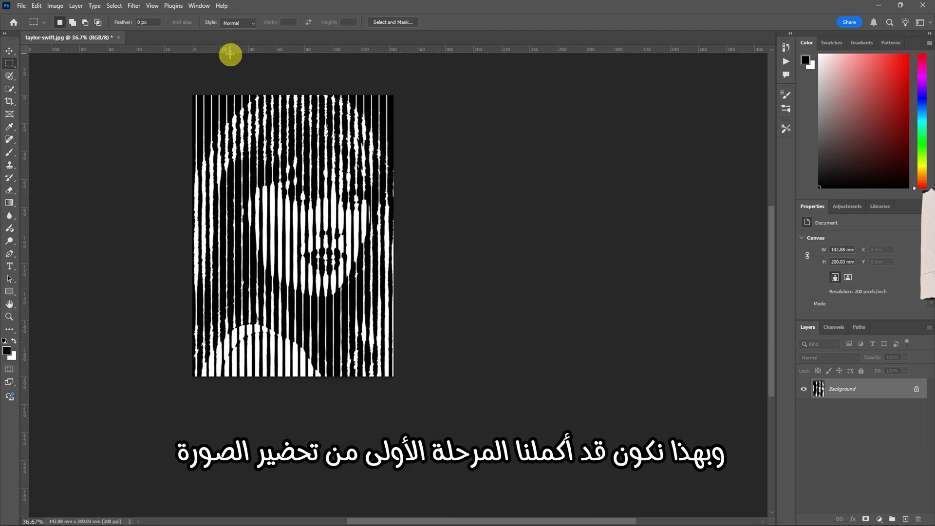
pyautogui.keyDown('alt'); pyautogui.scroll(2, 230, 54); pyautogui.keyUp('alt')
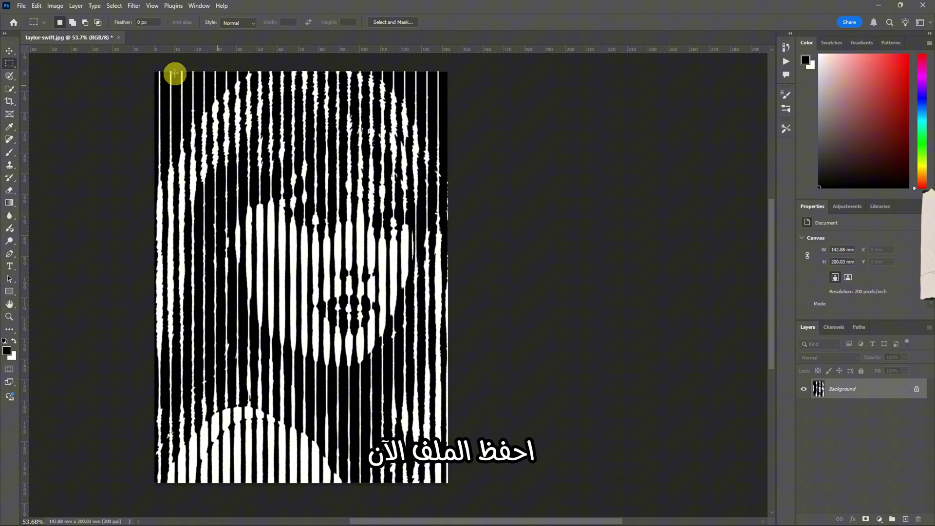
# Open the second portrait, billie-eilish b.jpg, and crop it around the face at a 5:7 ratio, about 143 × 201 mm.
pyautogui.click(21, 7)
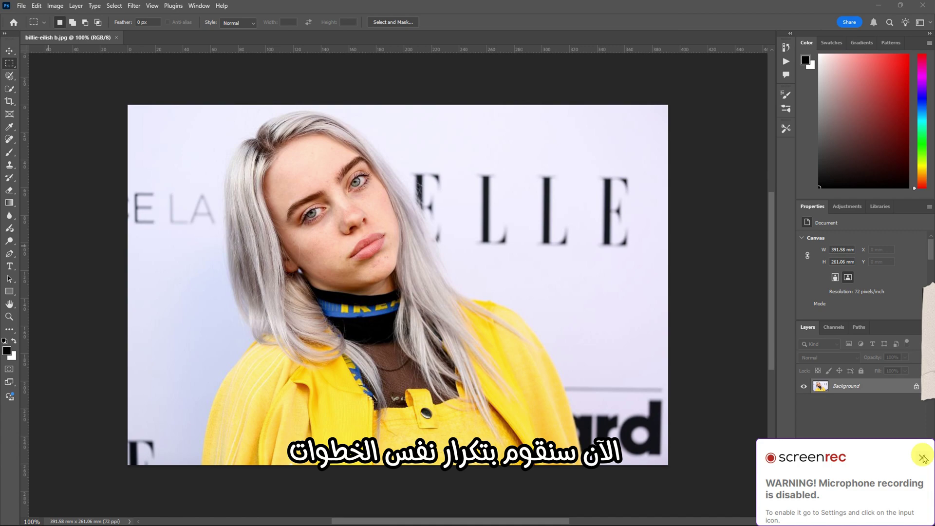
pyautogui.click(922, 458)
pyautogui.click(9, 100)
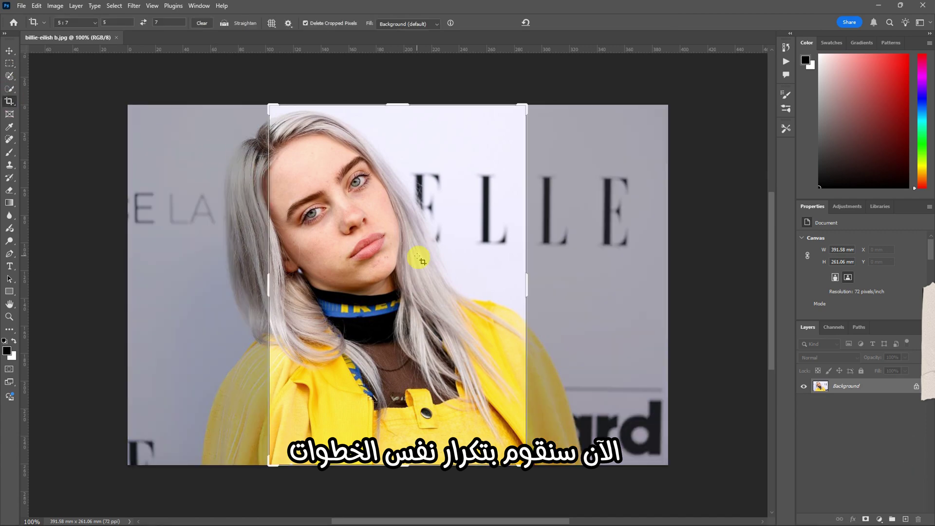
pyautogui.moveTo(269, 104); pyautogui.dragTo(296, 146)
pyautogui.press('Return')
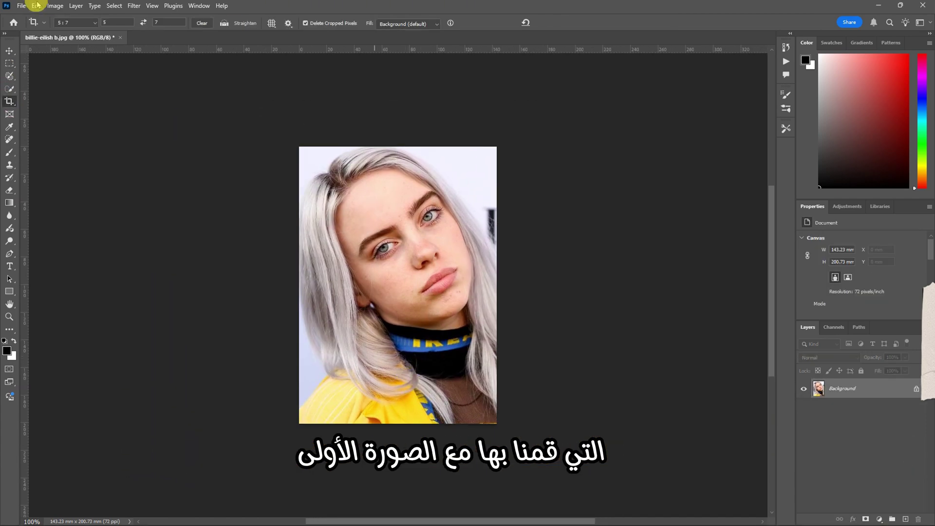
# Resize the second portrait to about 12 cm high at 170 pixels/inch and convert its color mode to Grayscale.
pyautogui.click(50, 6)
pyautogui.click(70, 79)
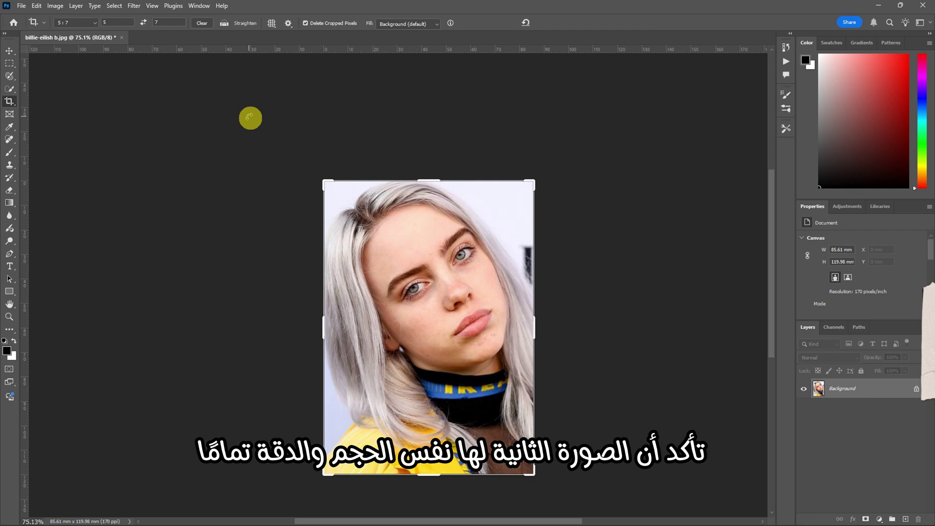
pyautogui.click(55, 6)
pyautogui.moveTo(130, 23)
pyautogui.click(168, 27)
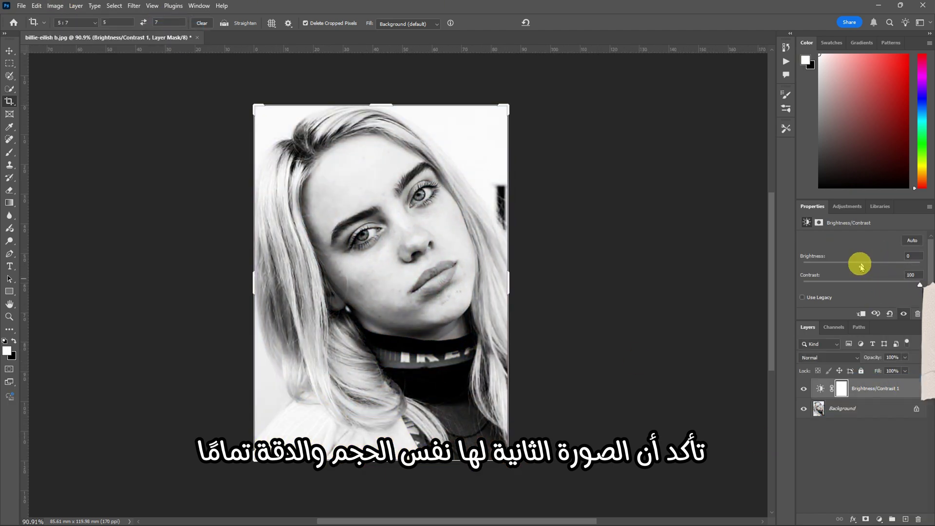
# Add a new layer above the Brightness/Contrast adjustment, select the whole canvas, and fill it with dark grey using Fill's Color option.
pyautogui.click(10, 64)
pyautogui.click(906, 519)
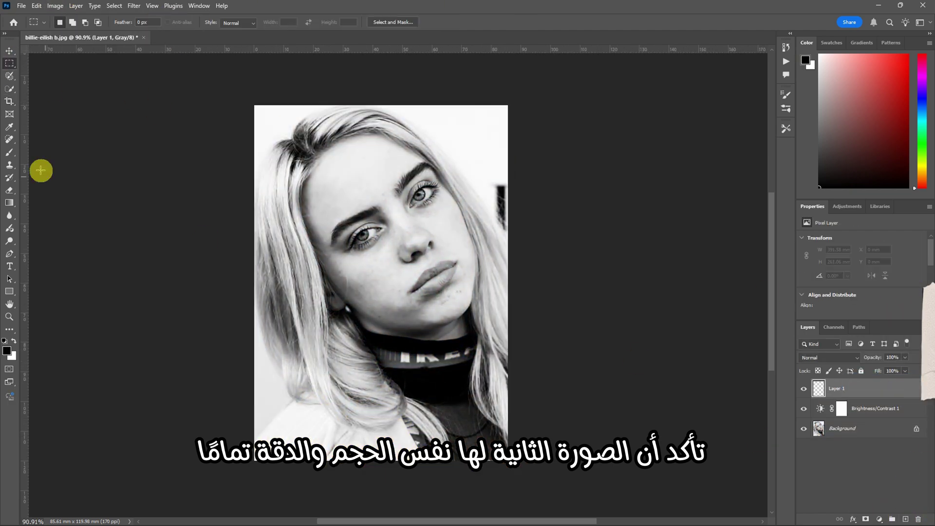
pyautogui.moveTo(246, 97); pyautogui.dragTo(517, 468)
pyautogui.click(36, 6)
pyautogui.click(47, 159)
pyautogui.click(638, 95)
pyautogui.click(705, 95)
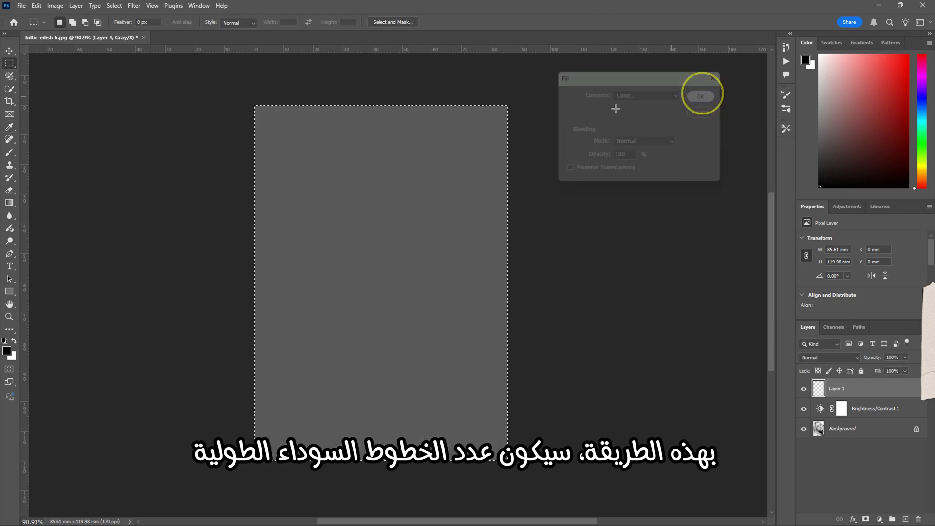
pyautogui.press('m')
# Lower the grey layer's opacity to 57%, set the adjustment layer's Brightness to about -4, and clear the selection.
pyautogui.click(905, 357)
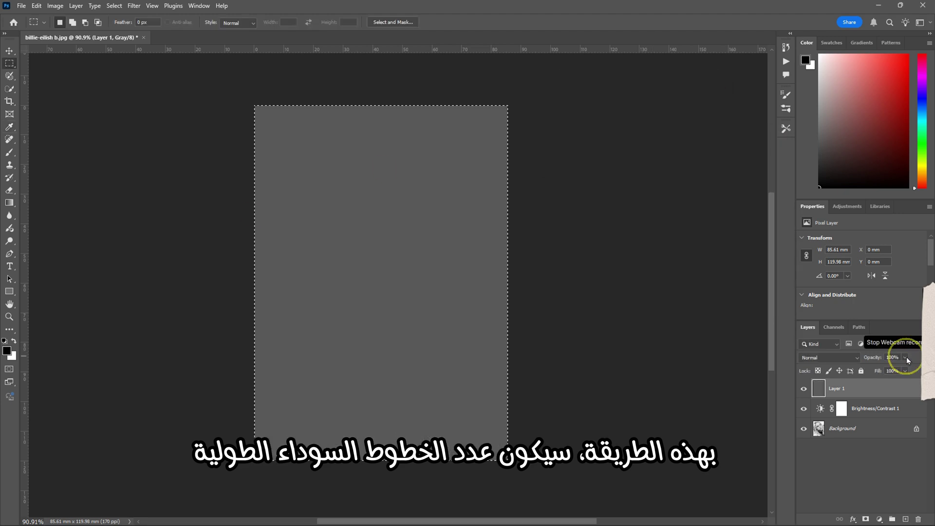
pyautogui.moveTo(907, 368)
pyautogui.mouseDown()
pyautogui.moveTo(877, 369)
pyautogui.moveTo(899, 463)
pyautogui.moveTo(865, 386)
pyautogui.moveTo(898, 389)
pyautogui.moveTo(914, 370)
pyautogui.moveTo(905, 370)
pyautogui.mouseUp()
pyautogui.click(888, 412)
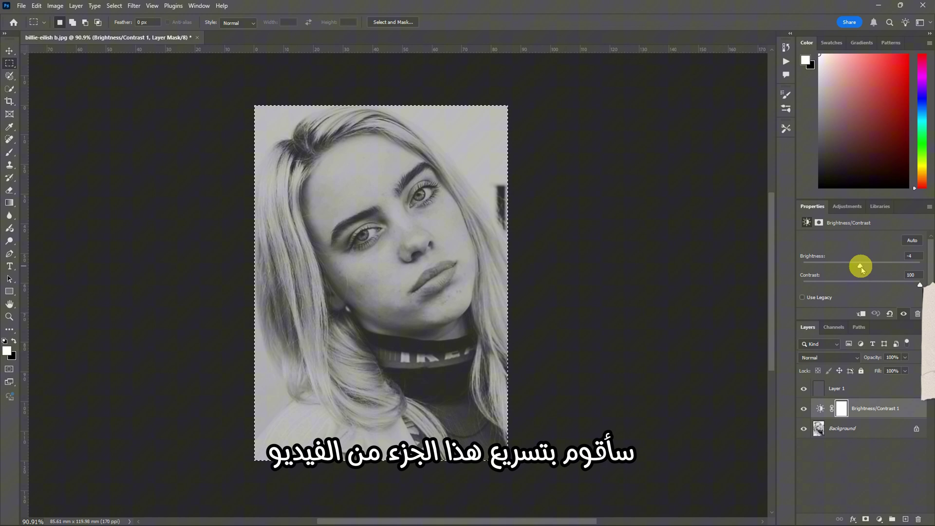
pyautogui.moveTo(859, 266); pyautogui.dragTo(859, 267)
pyautogui.click(159, 257)
# Try flattening the portrait and converting it to Bitmap mode with a Line halftone screen at 90 degrees.
pyautogui.click(77, 5)
pyautogui.click(97, 389)
pyautogui.click(56, 5)
pyautogui.moveTo(59, 18)
pyautogui.click(168, 17)
pyautogui.click(535, 146)
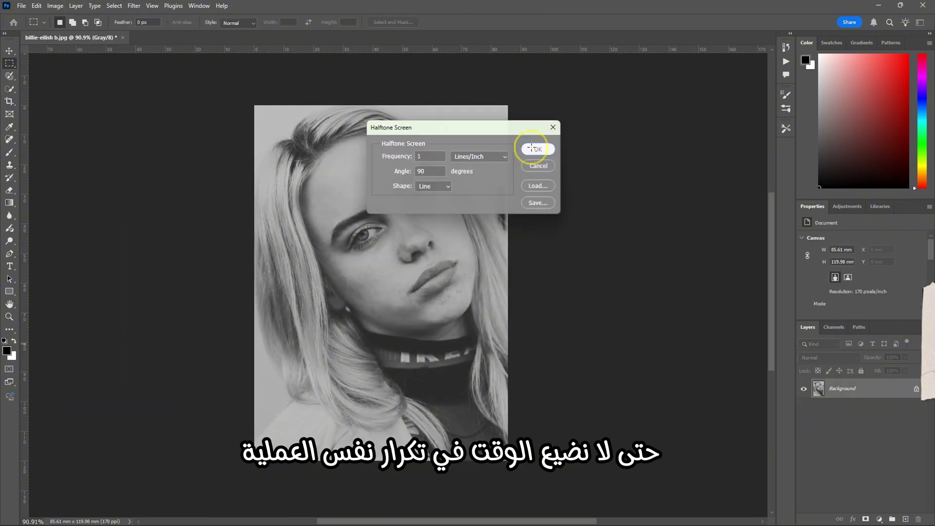
pyautogui.click(535, 148)
pyautogui.keyDown('alt'); pyautogui.scroll(-2, 437, 198); pyautogui.keyUp('alt')
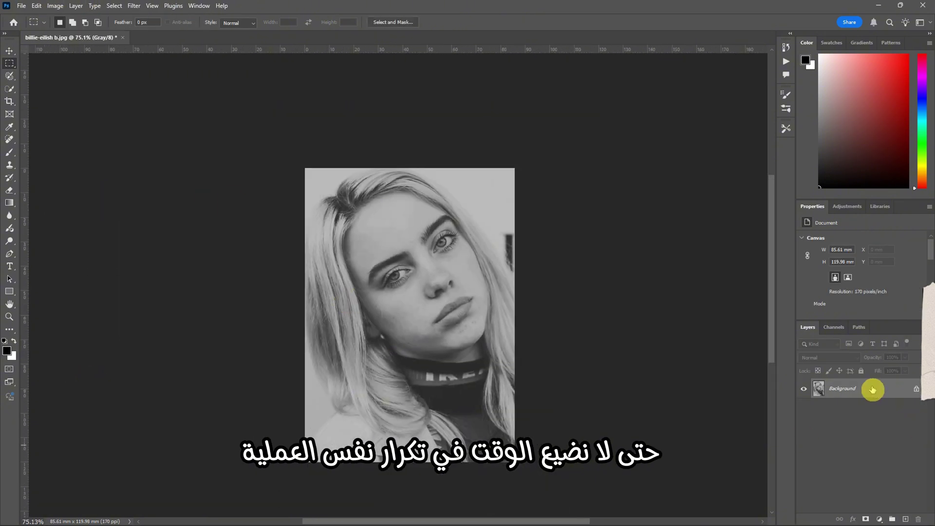
# Lower the grey layer's fill to 61% and flatten the image.
pyautogui.click(905, 371)
pyautogui.moveTo(906, 381); pyautogui.dragTo(898, 382)
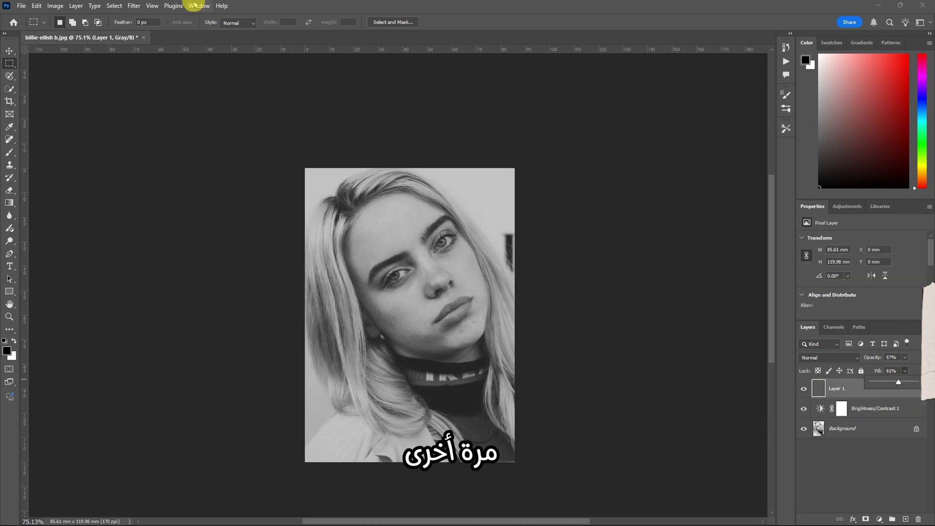
pyautogui.click(76, 6)
pyautogui.click(93, 388)
# Convert the flattened portrait to Bitmap mode at 500 pixels/inch with a Line halftone screen at 90 degrees.
pyautogui.click(56, 6)
pyautogui.moveTo(61, 17)
pyautogui.click(166, 18)
pyautogui.click(542, 150)
pyautogui.click(541, 150)
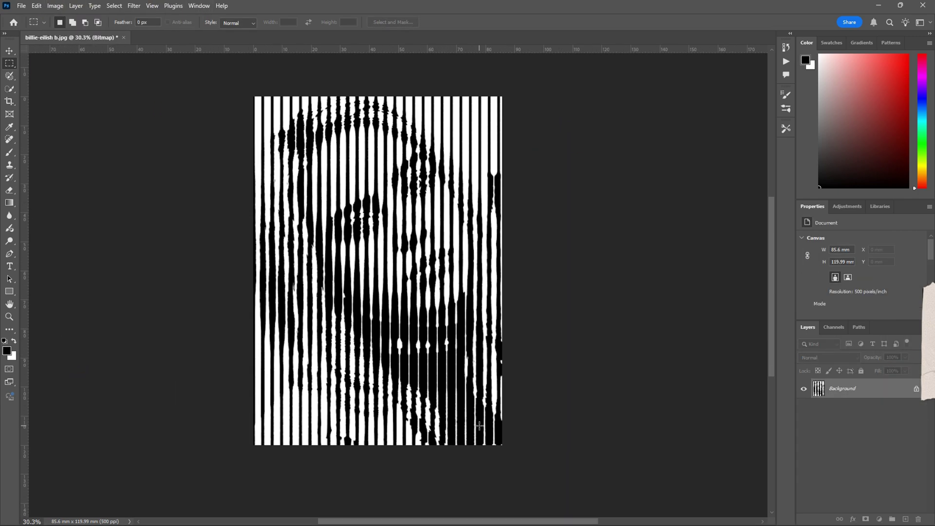
# Convert the second halftone image back to Grayscale, and change its color mode to RGB Color.
pyautogui.click(55, 5)
pyautogui.click(175, 23)
pyautogui.click(487, 155)
pyautogui.click(55, 5)
pyautogui.click(174, 54)
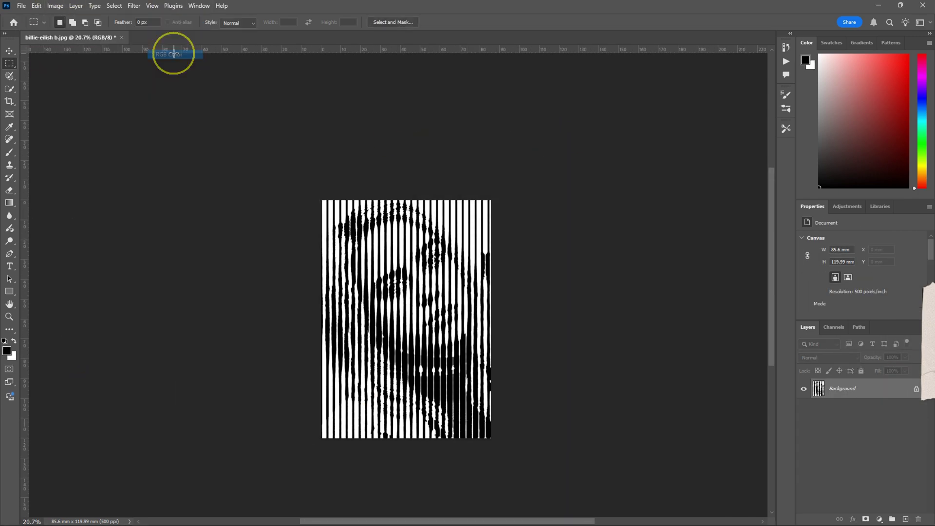
# Resize the second halftone image to 200 pixels/inch and a height of 20 cm, and save it as billie-eilish b 2.
pyautogui.click(55, 5)
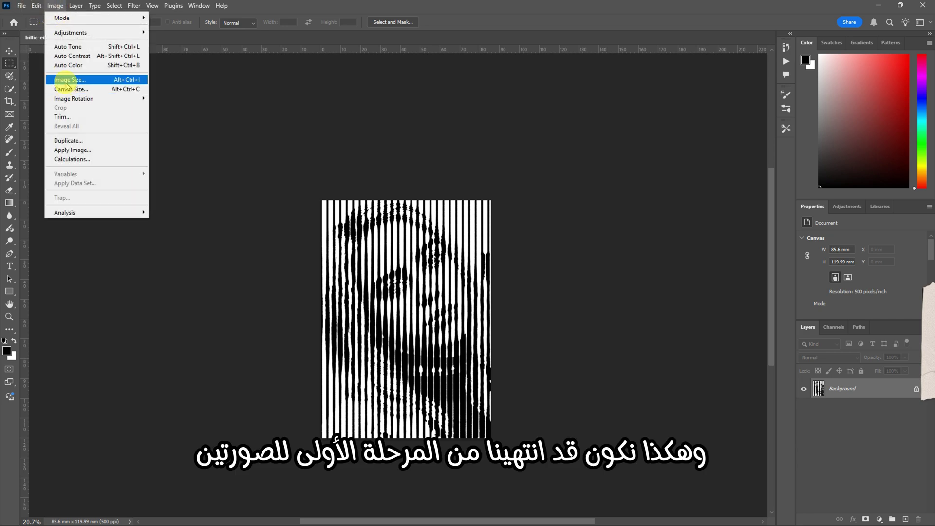
pyautogui.click(67, 81)
pyautogui.doubleClick(529, 189)
pyautogui.write('20')
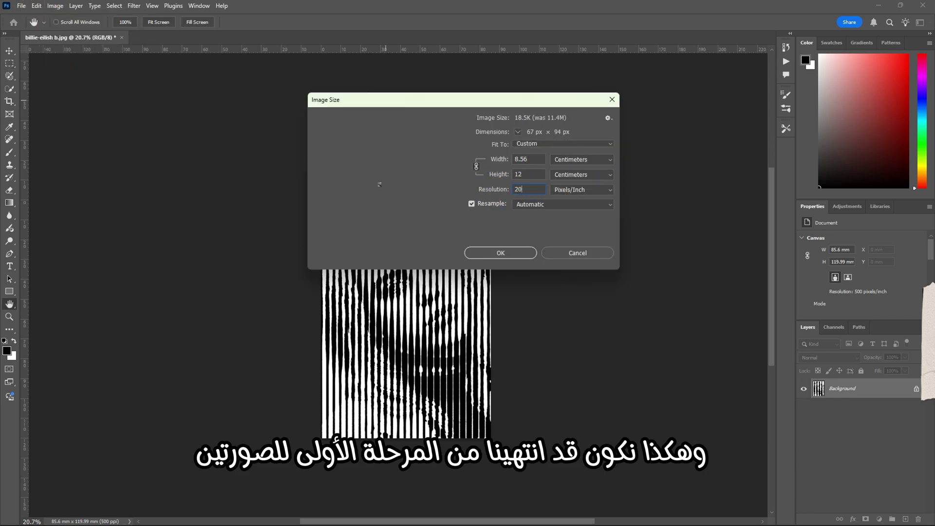
pyautogui.write('0')
pyautogui.click(499, 180)
pyautogui.write('20')
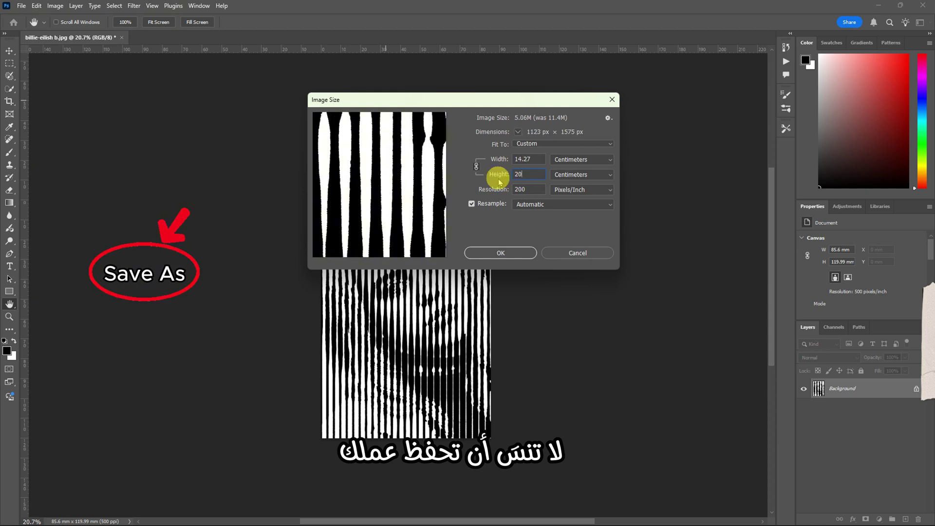
pyautogui.click(507, 253)
pyautogui.click(21, 6)
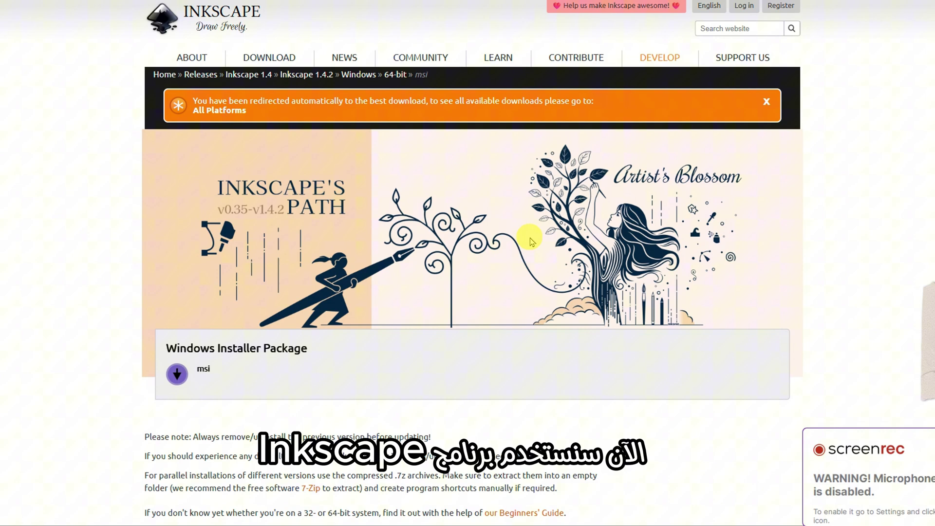
# On the Inkscape website, choose the current stable version and download the msi Windows Installer Package.
pyautogui.scroll(-4, 530, 241)
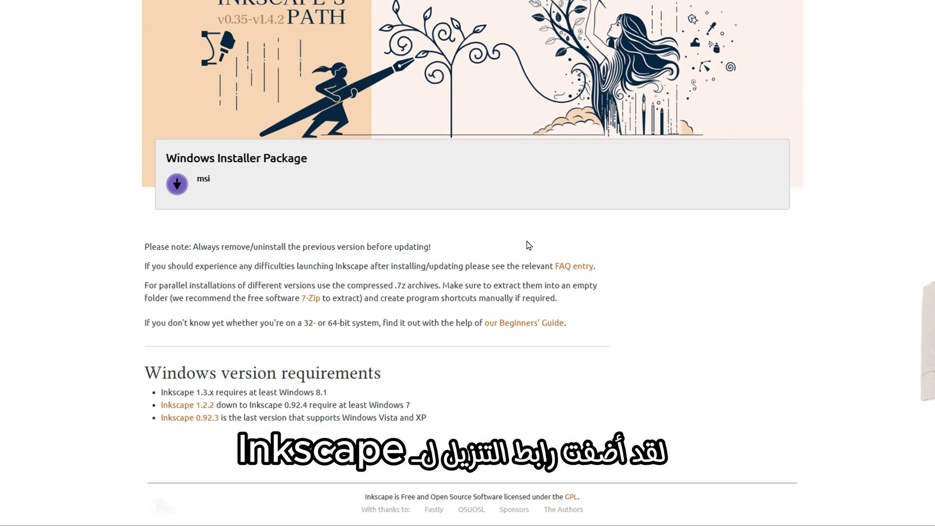
pyautogui.scroll(4, 524, 251)
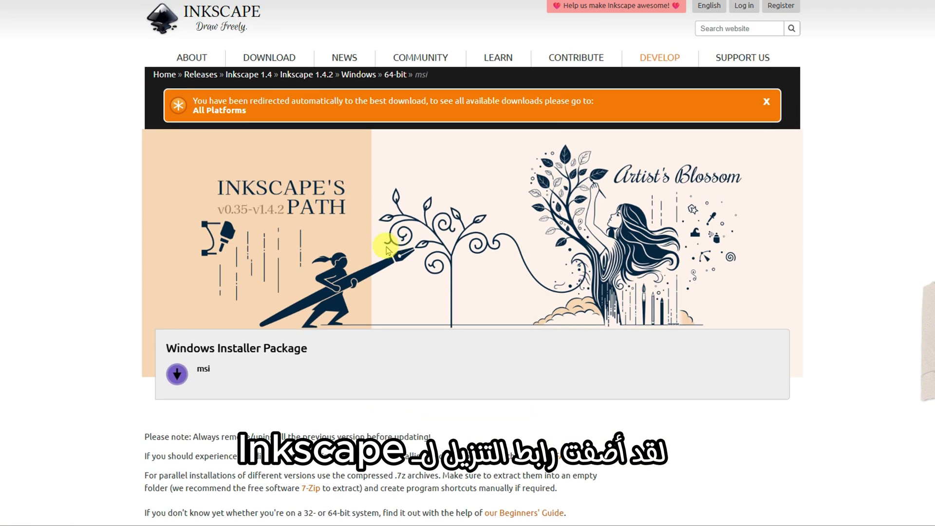
pyautogui.moveTo(266, 61)
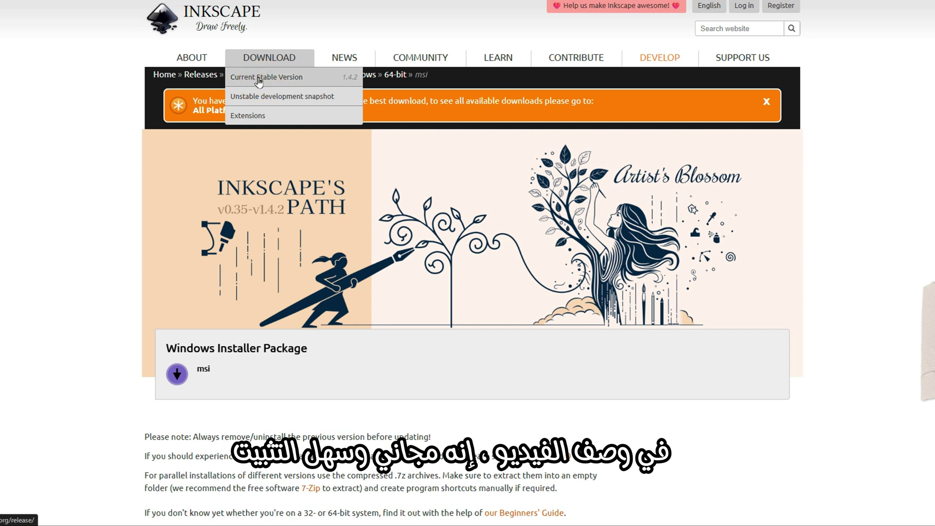
pyautogui.click(258, 79)
pyautogui.scroll(-3, 183, 273)
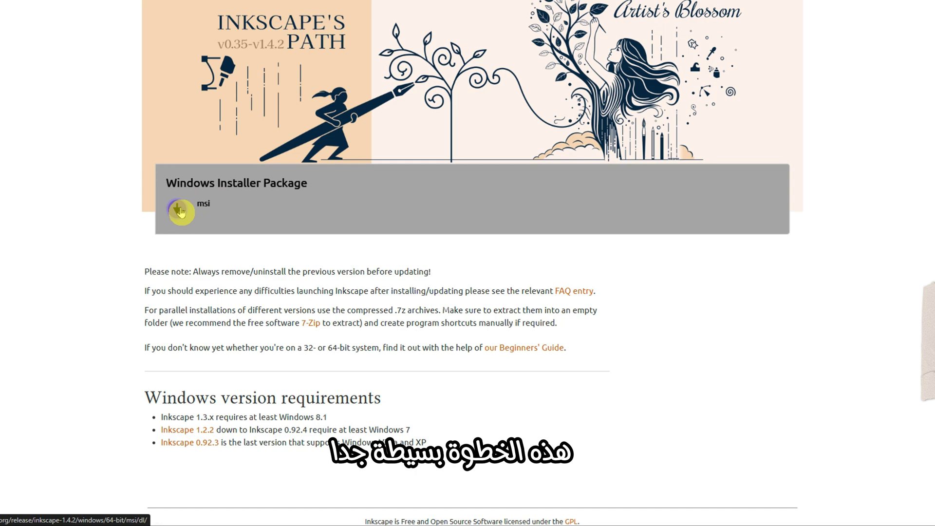
pyautogui.click(181, 210)
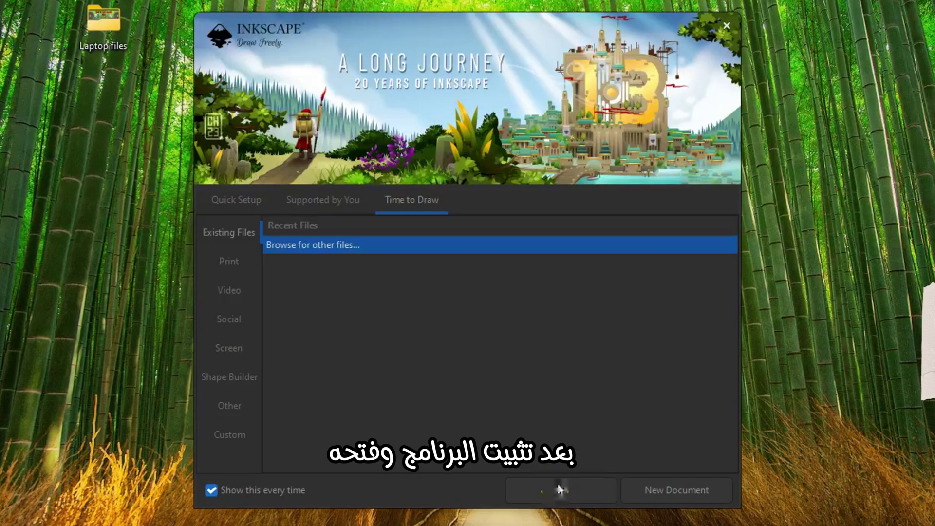
# In Inkscape, open the taylor-swift 2 halftone image, embedding it with the DPI from the file and automatic rendering.
pyautogui.click(559, 487)
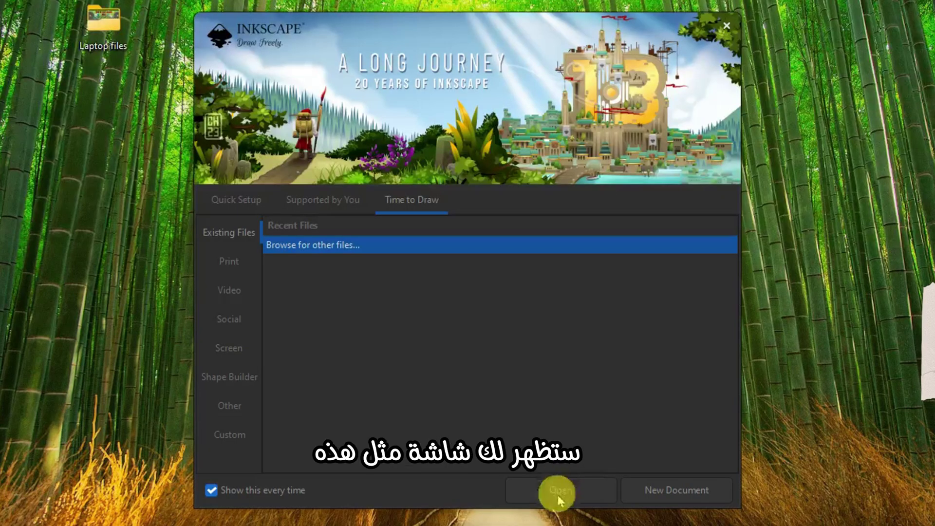
pyautogui.click(560, 490)
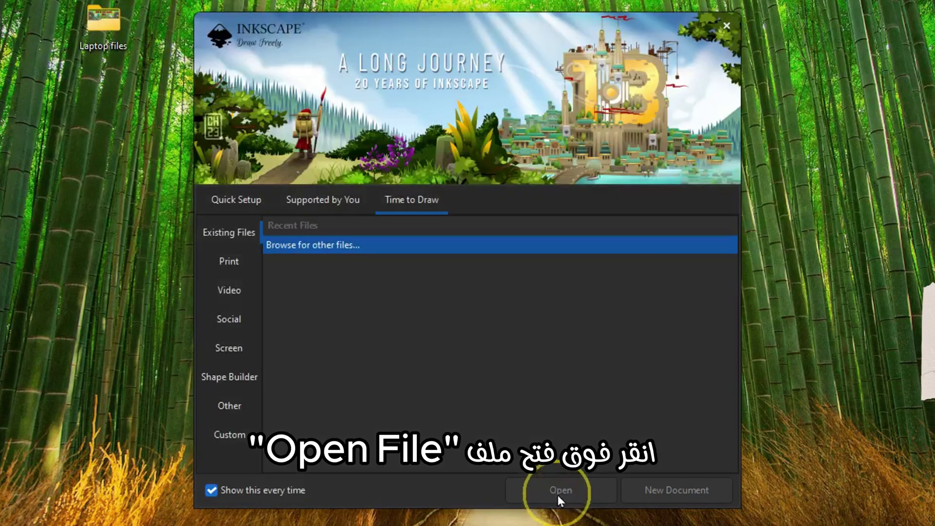
pyautogui.click(298, 291)
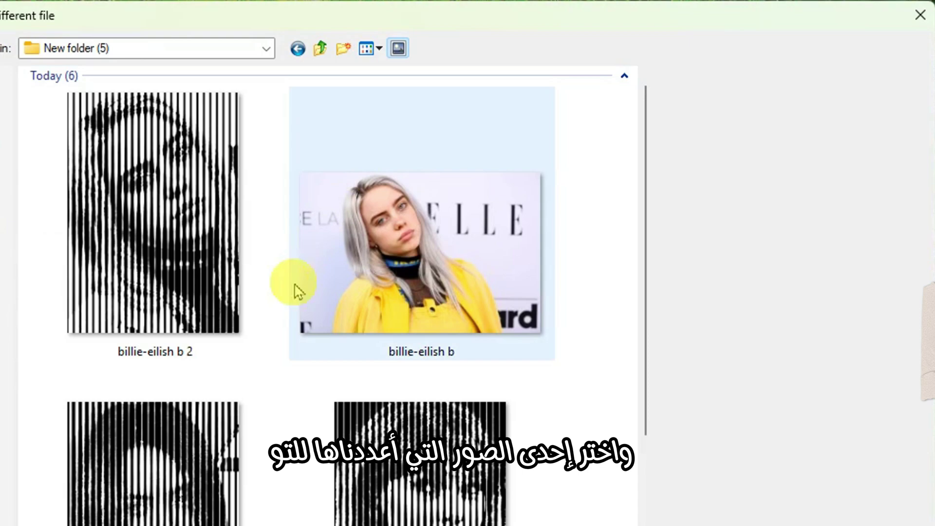
pyautogui.click(171, 279)
pyautogui.click(434, 494)
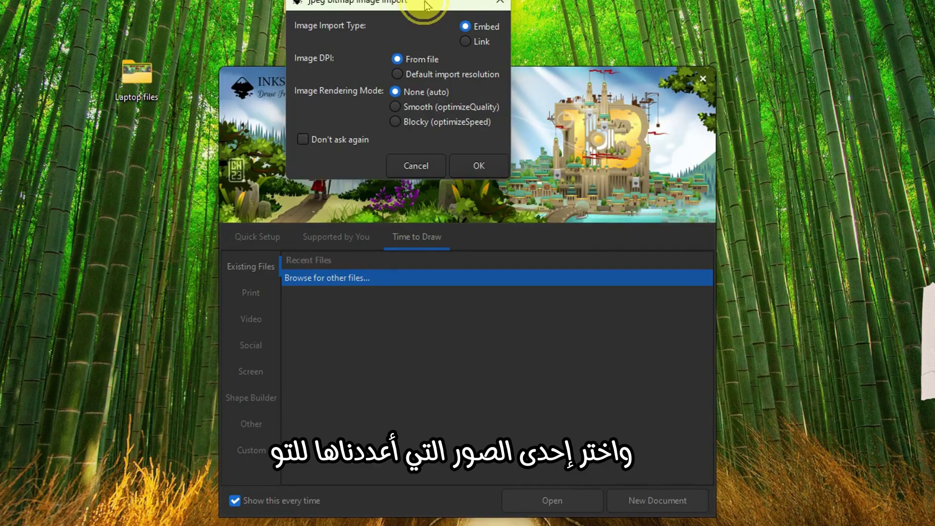
pyautogui.moveTo(423, 2); pyautogui.dragTo(406, 23)
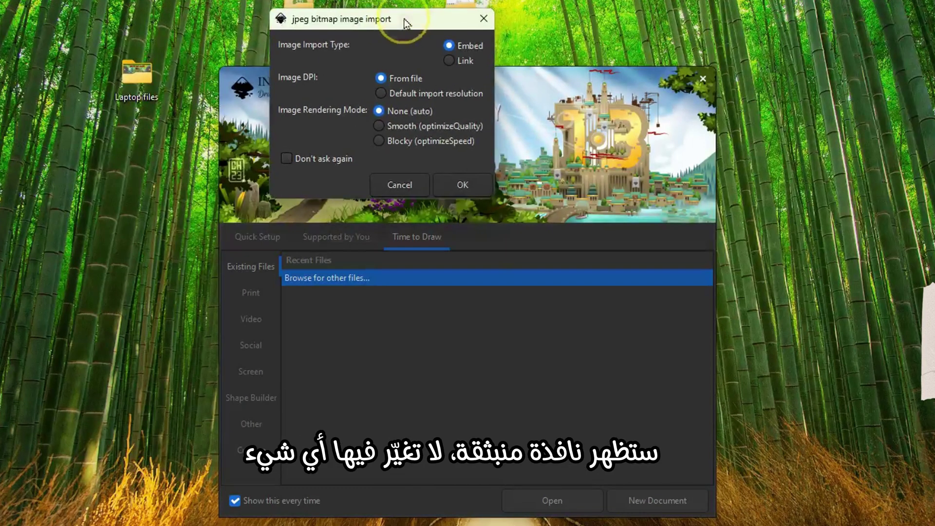
pyautogui.click(471, 188)
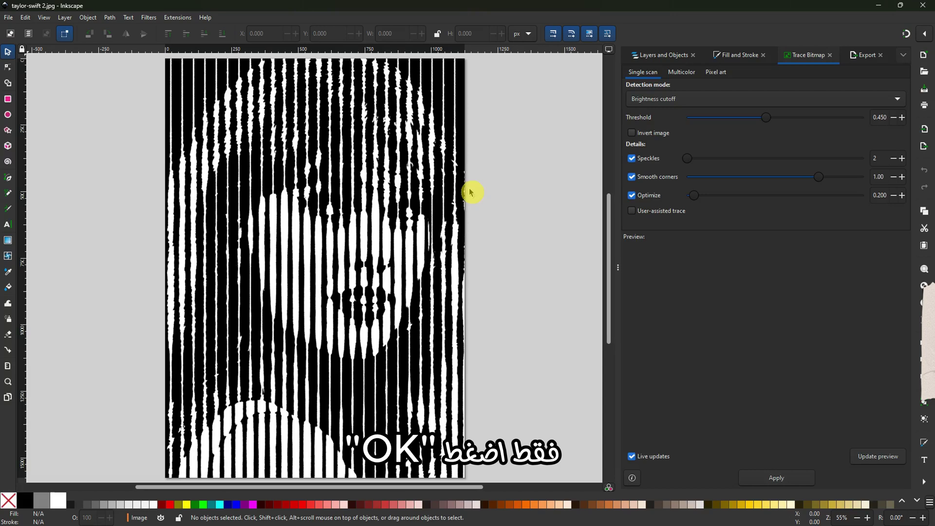
# Trace the halftone image into a vector path with Trace Bitmap, using a single-scan Brightness cutoff at threshold 0.450.
pyautogui.click(431, 79)
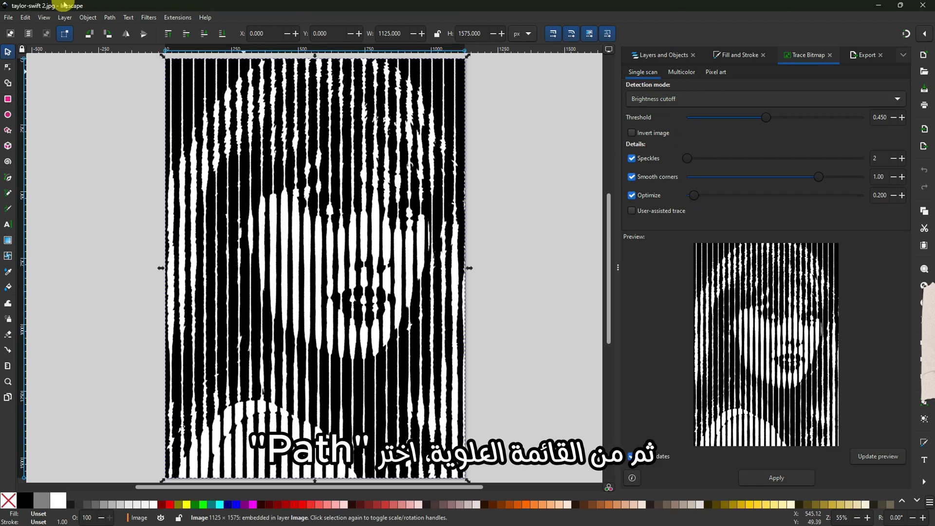
pyautogui.click(111, 18)
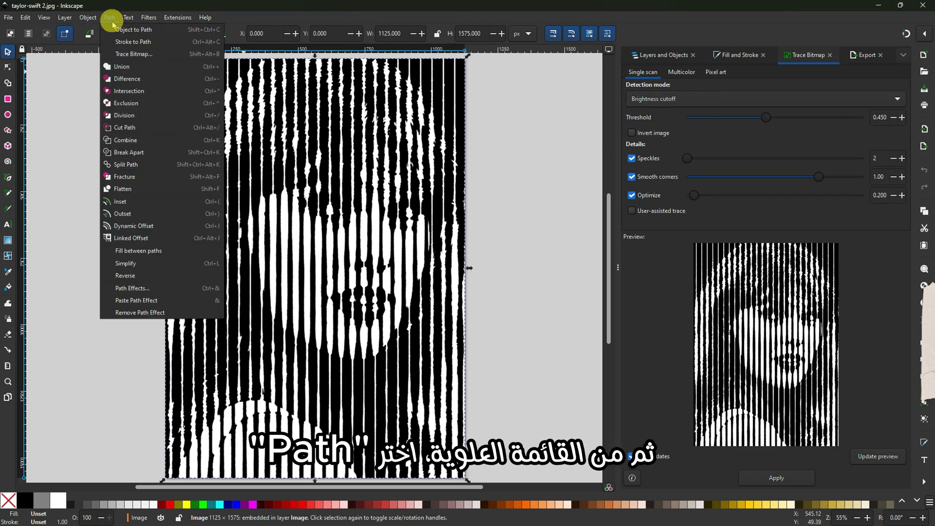
pyautogui.click(128, 54)
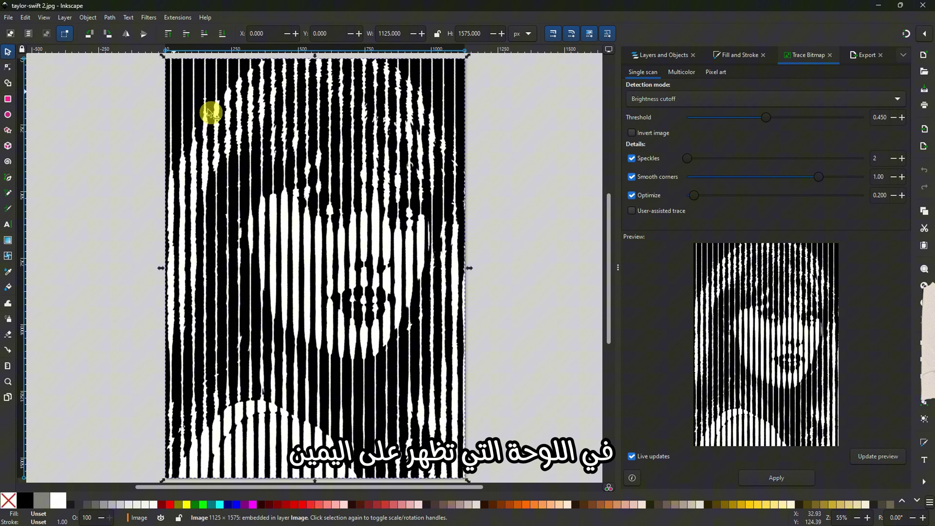
pyautogui.click(781, 478)
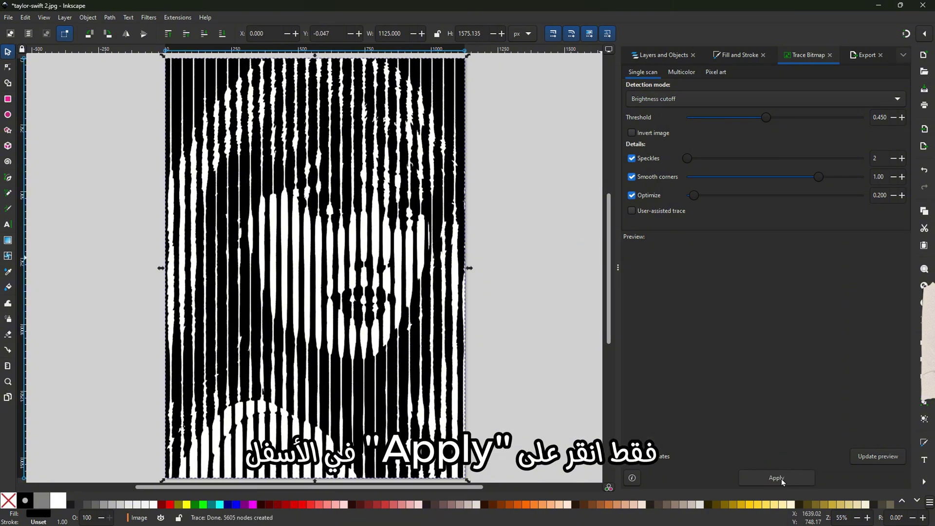
pyautogui.click(781, 479)
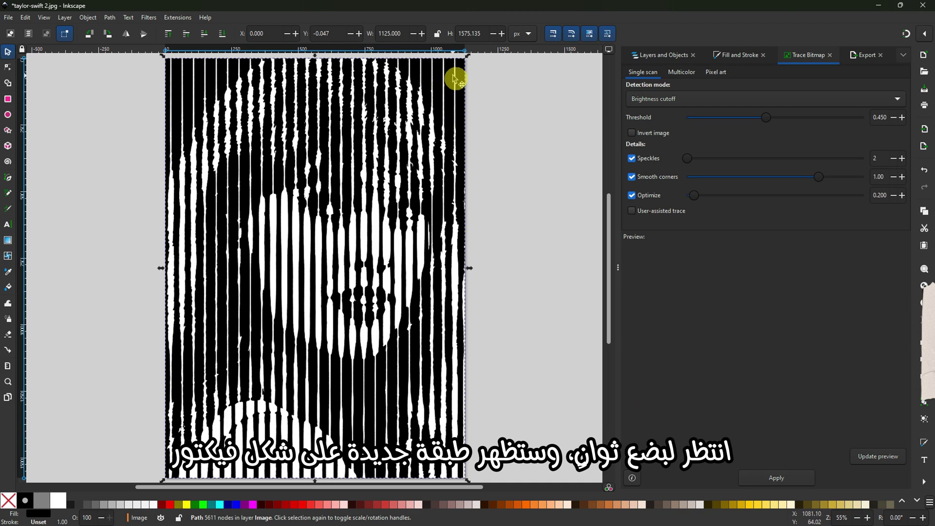
# Move the traced path aside to delete the original bitmap beneath it, and shift the path back over the page.
pyautogui.moveTo(453, 78); pyautogui.dragTo(397, 130)
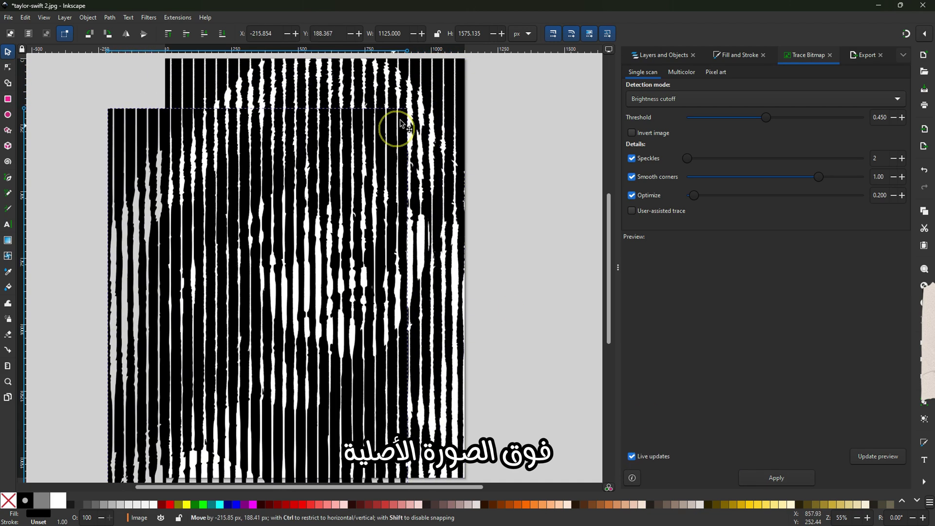
pyautogui.click(448, 82)
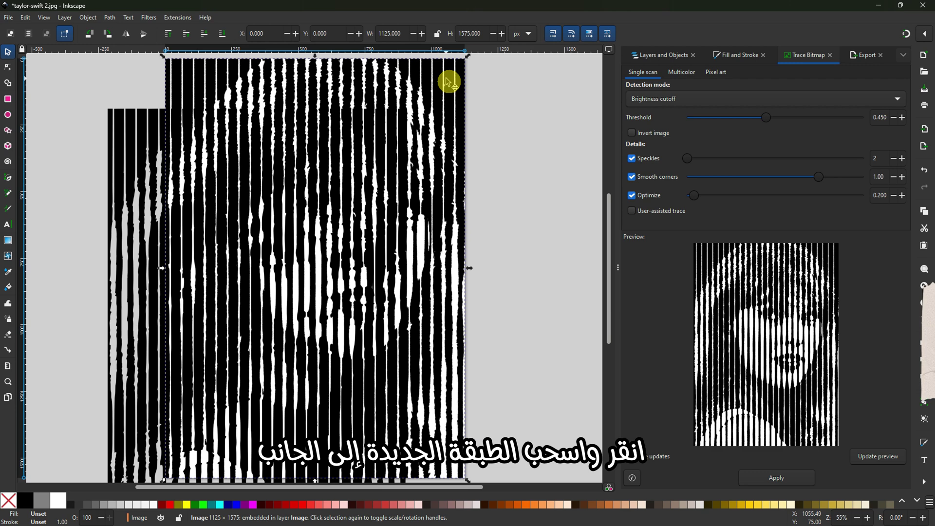
pyautogui.press('Delete')
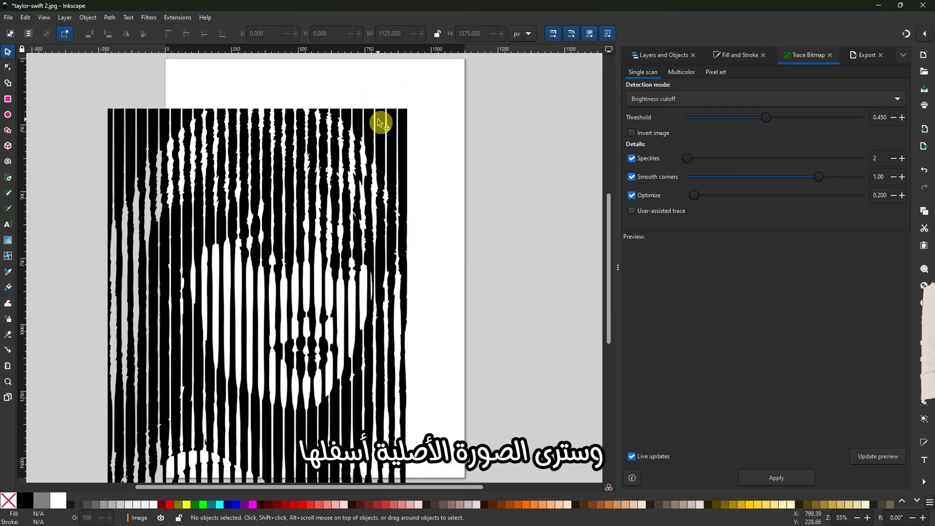
pyautogui.moveTo(380, 121)
pyautogui.mouseDown()
pyautogui.moveTo(392, 94)
pyautogui.moveTo(417, 83)
pyautogui.mouseUp()
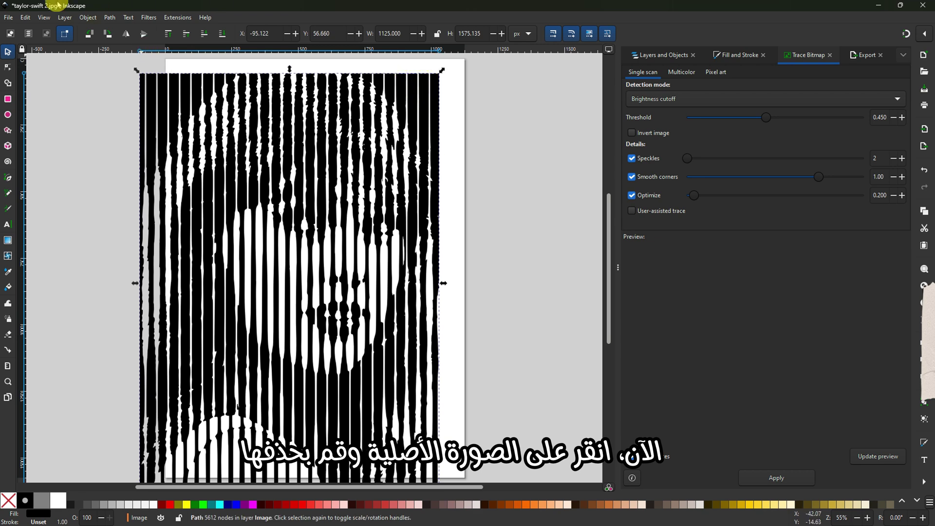
# Save the traced path as taylor-swift 2 in the Desktop Cutting Plotter (AutoCAD DXF R14) format.
pyautogui.click(9, 19)
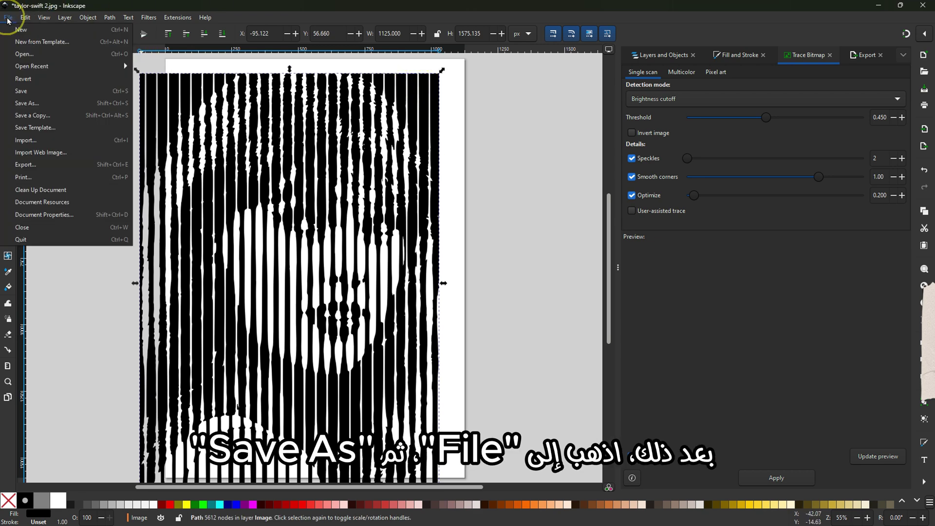
pyautogui.click(28, 104)
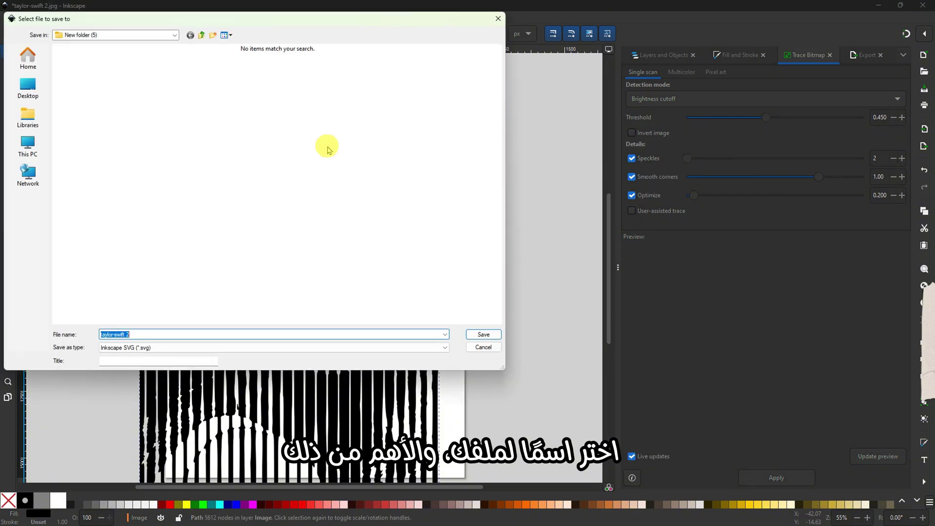
pyautogui.click(170, 347)
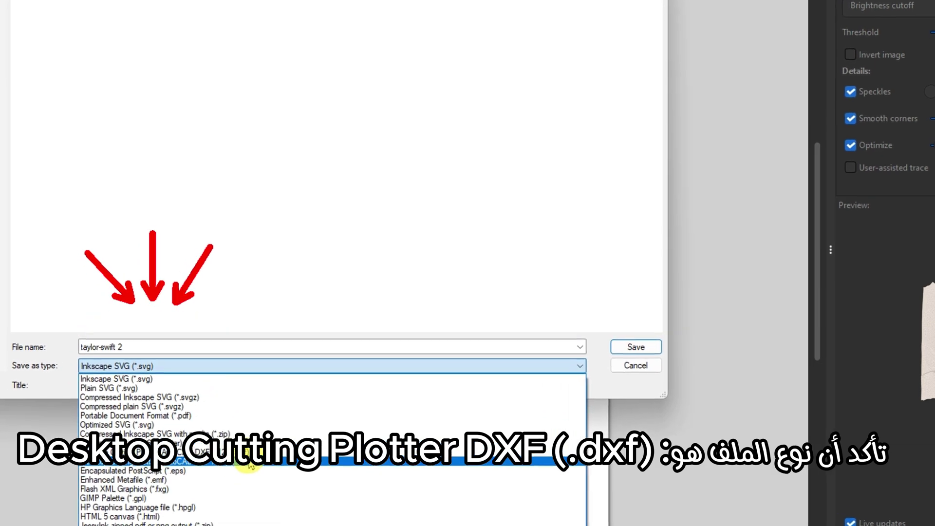
pyautogui.click(263, 478)
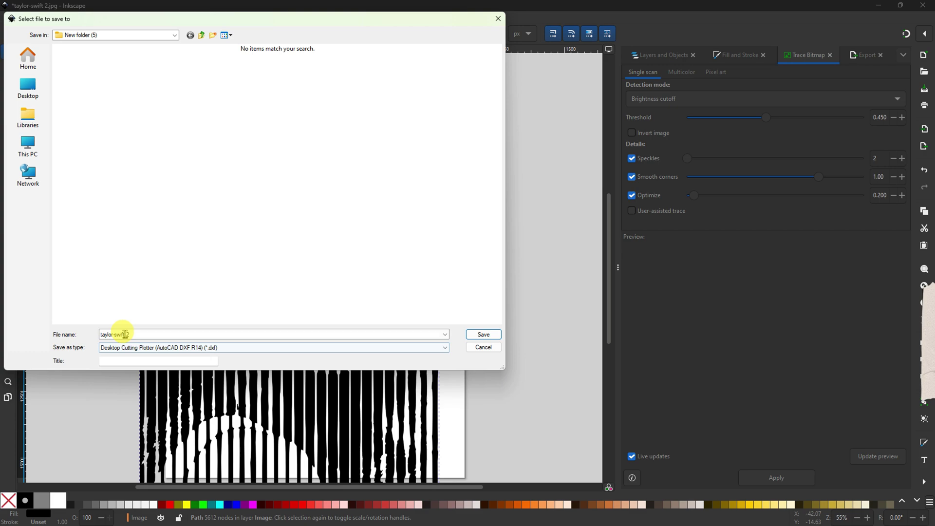
pyautogui.click(125, 334)
pyautogui.click(496, 338)
pyautogui.press('Return')
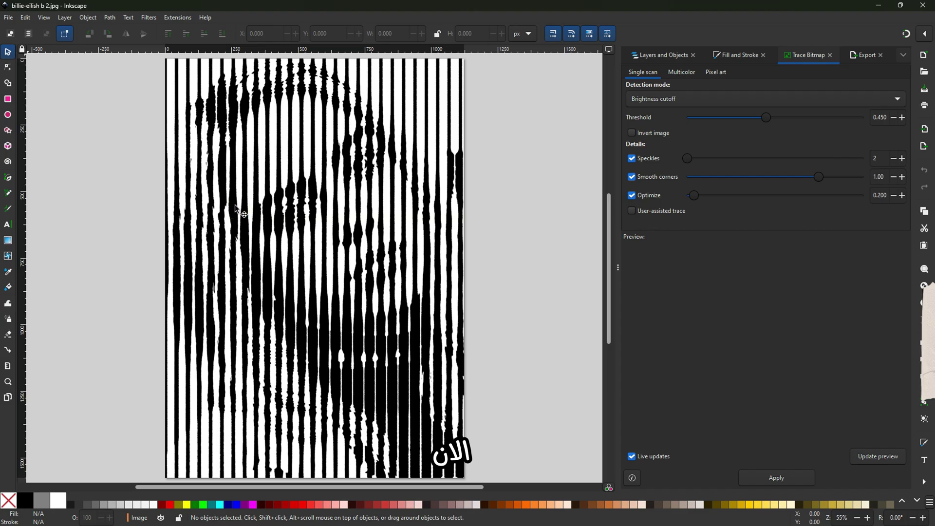
# Trace the billie-eilish b 2 halftone image into a vector path with Trace Bitmap, using Brightness cutoff at threshold 0.450.
pyautogui.click(369, 261)
pyautogui.click(108, 17)
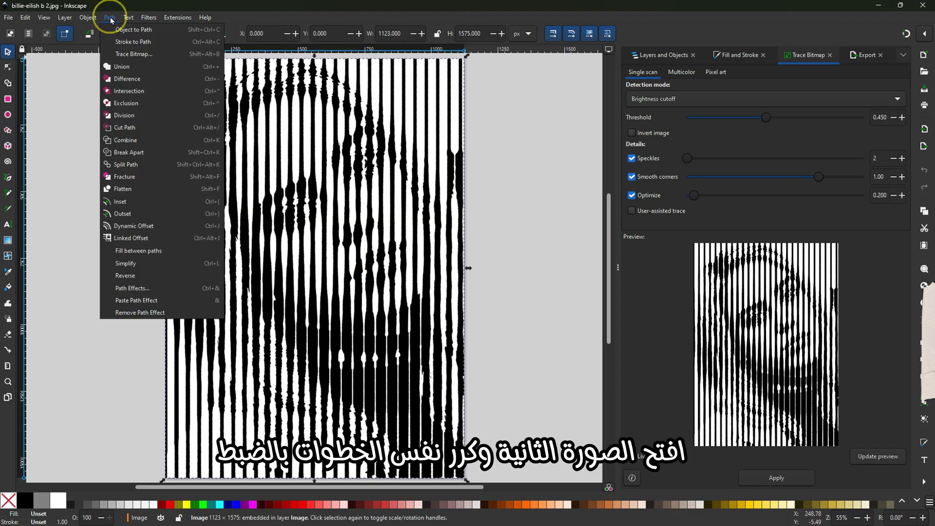
pyautogui.click(138, 54)
pyautogui.click(779, 478)
# Move the new traced path aside and delete the original billie-eilish b 2 bitmap beneath it.
pyautogui.moveTo(371, 128); pyautogui.dragTo(333, 152)
pyautogui.click(461, 165)
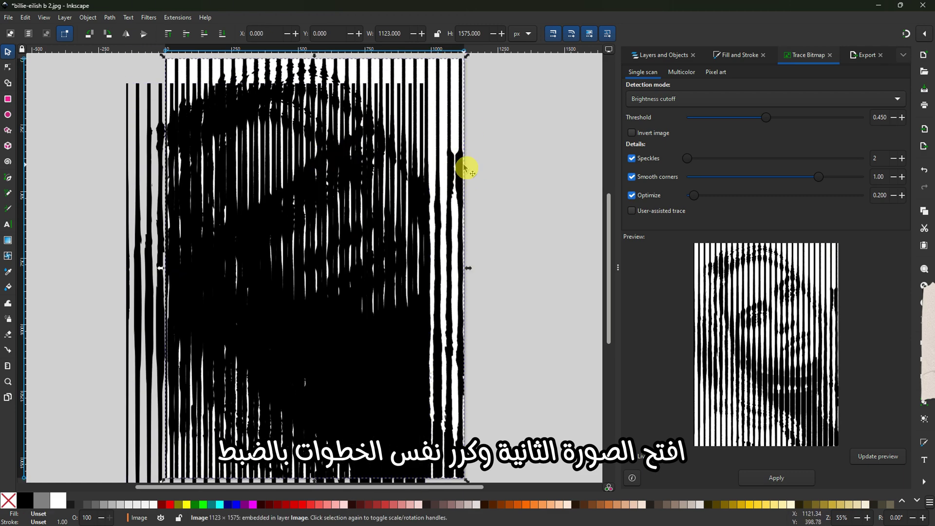
pyautogui.press('Delete')
# Save the second traced path as billie-eilish b 2 in the Desktop Cutting Plotter (AutoCAD DXF R14) format.
pyautogui.click(10, 17)
pyautogui.click(44, 99)
pyautogui.click(253, 341)
pyautogui.click(236, 376)
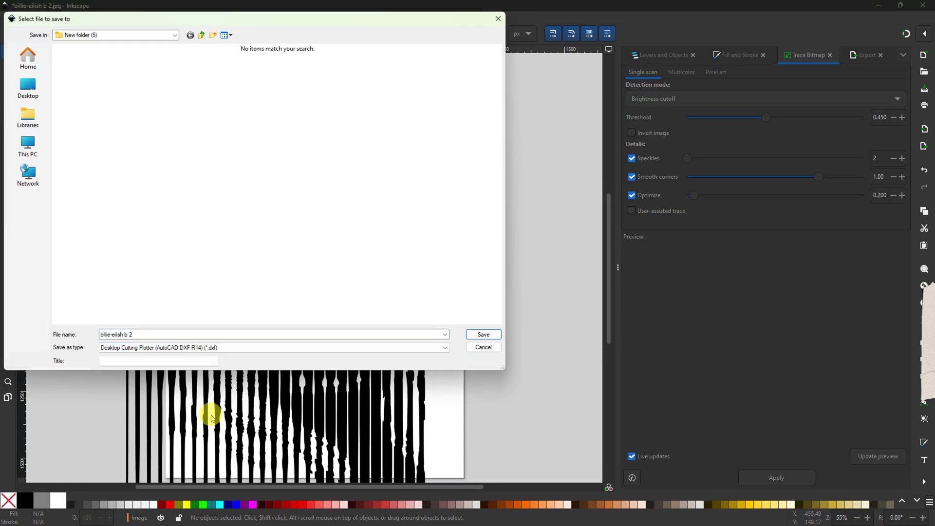
pyautogui.click(473, 328)
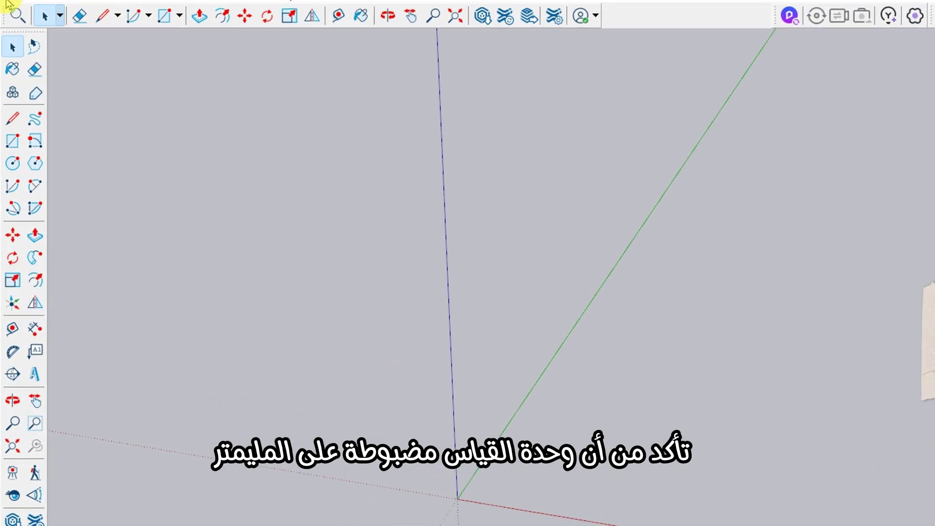
# In SketchUp, import billie-eilish b 2.dxf and dismiss the import results.
pyautogui.click(3, 1)
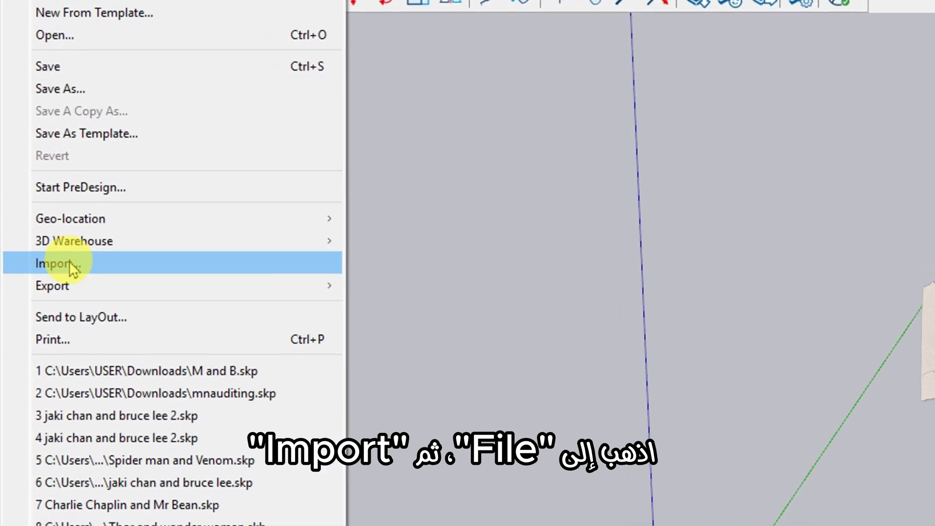
pyautogui.click(75, 279)
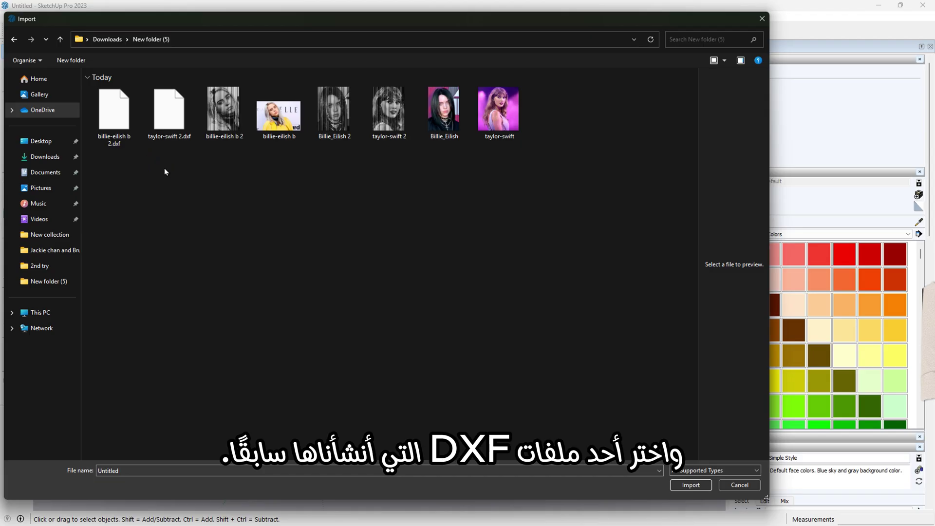
pyautogui.click(115, 120)
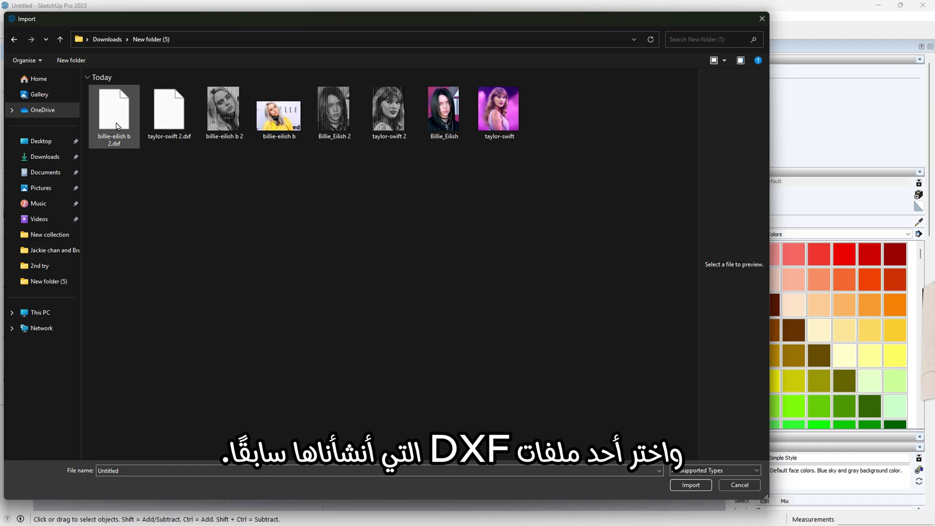
pyautogui.click(691, 484)
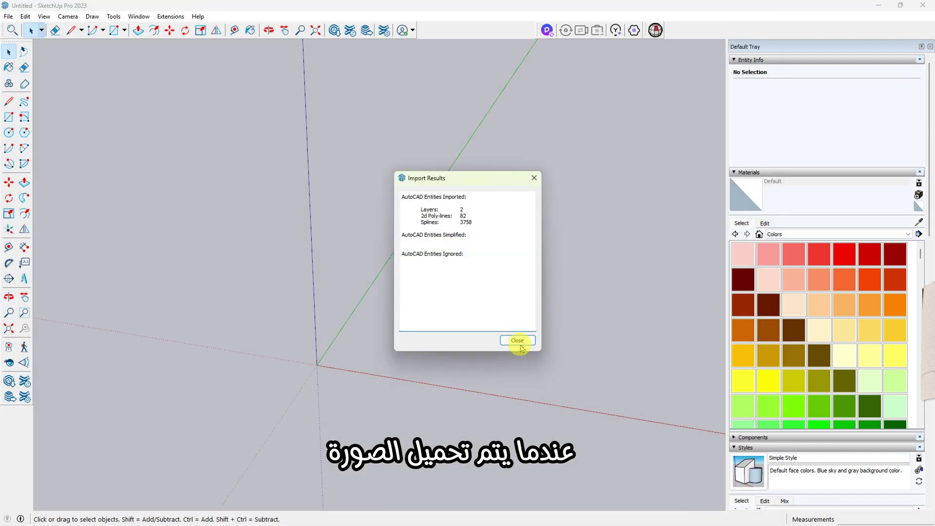
pyautogui.click(519, 341)
# Open the imported component for editing and place a guide 300 mm in from the red axis, parallel to the stripes' lower ends.
pyautogui.moveTo(522, 334)
pyautogui.mouseDown(button='middle')
pyautogui.moveTo(355, 330)
pyautogui.moveTo(345, 263)
pyautogui.moveTo(359, 286)
pyautogui.mouseUp(button='middle')
pyautogui.scroll(5, 317, 382)
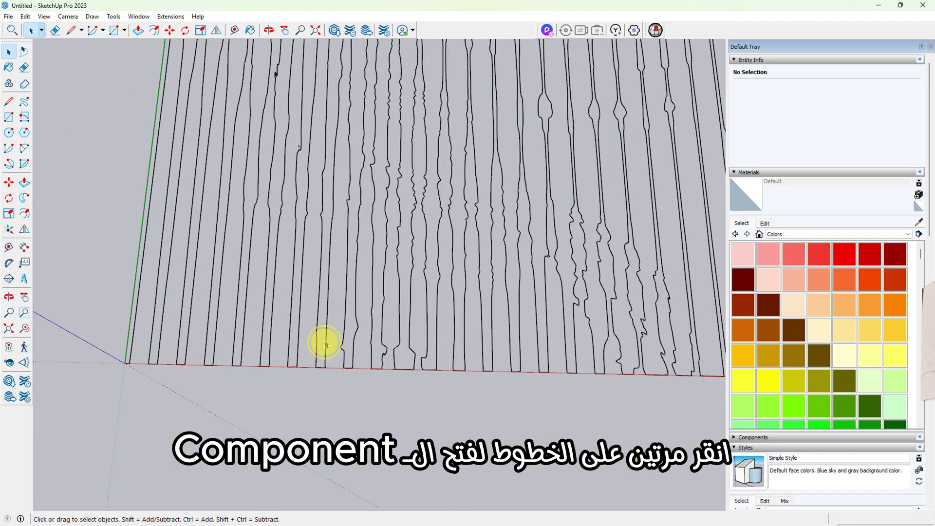
pyautogui.doubleClick(324, 344)
pyautogui.scroll(6, 147, 360)
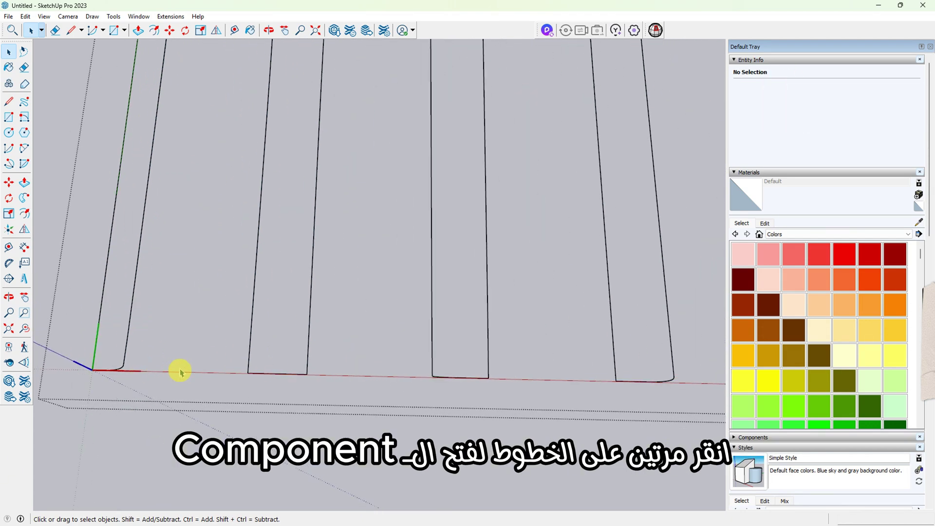
pyautogui.press('t')
pyautogui.click(212, 358)
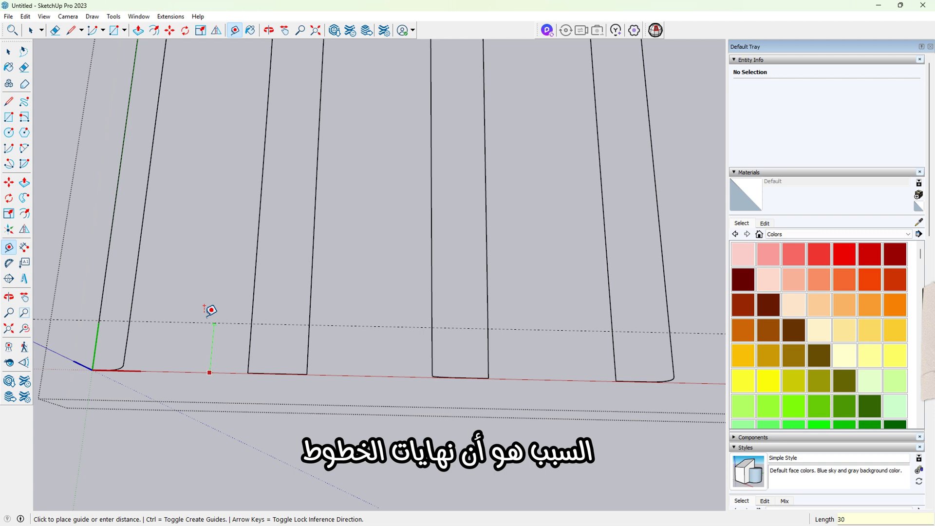
pyautogui.press('Return')
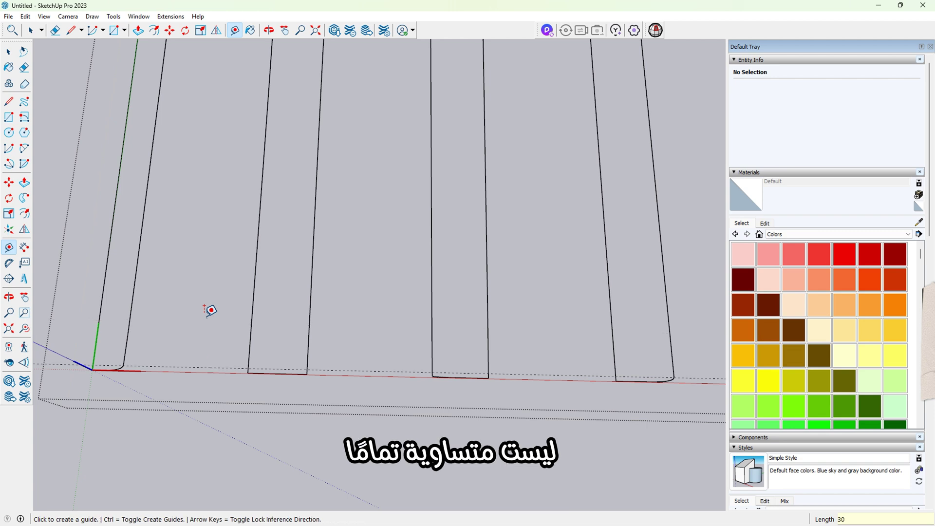
# Draw a line about 33868 mm long along the guide, crossing the lower ends of all stripes to close their faces.
pyautogui.press('l')
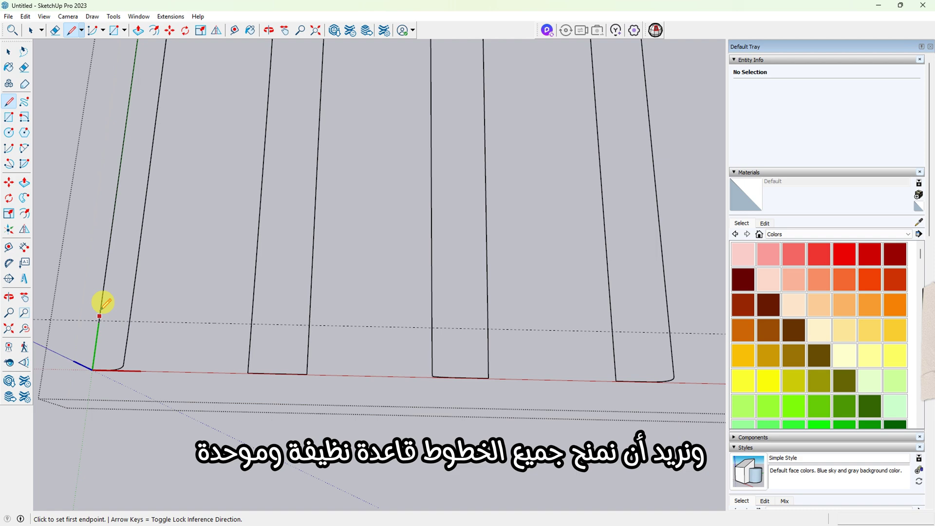
pyautogui.click(99, 320)
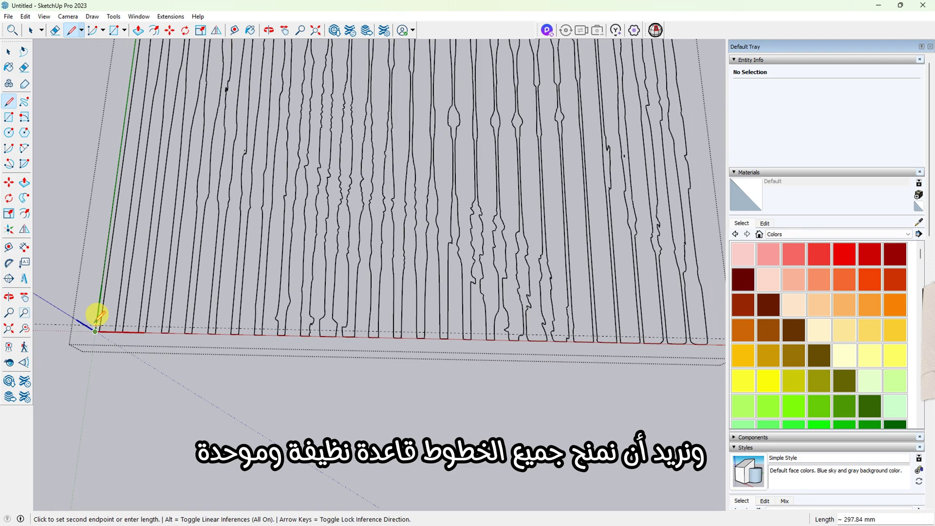
pyautogui.scroll(-3, 97, 317)
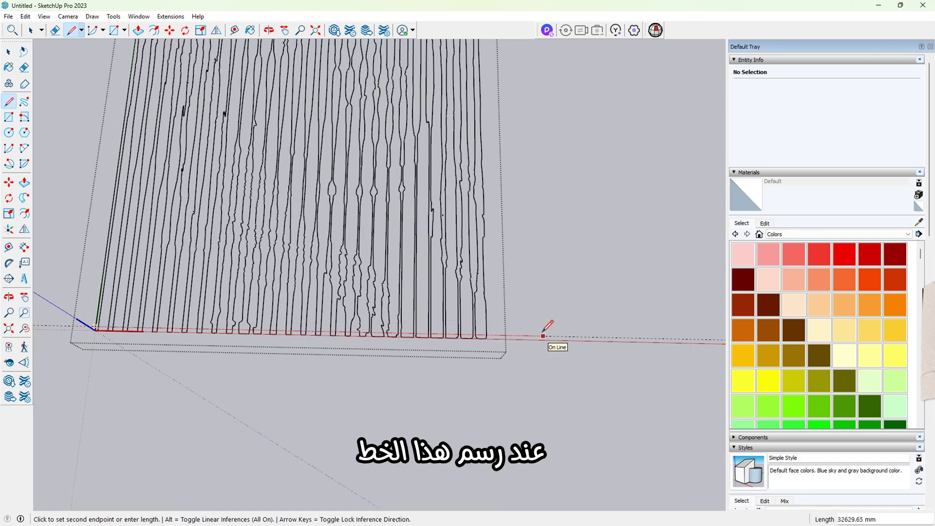
pyautogui.click(560, 335)
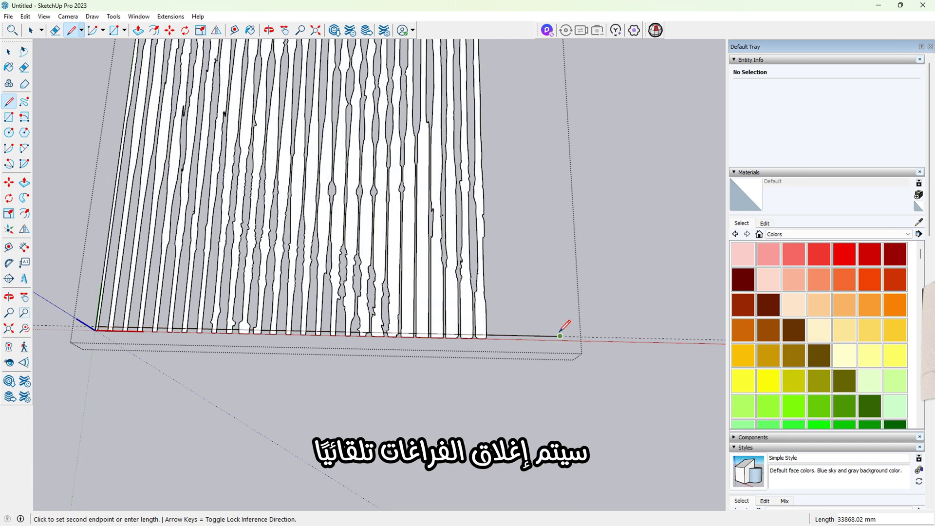
pyautogui.click(549, 337)
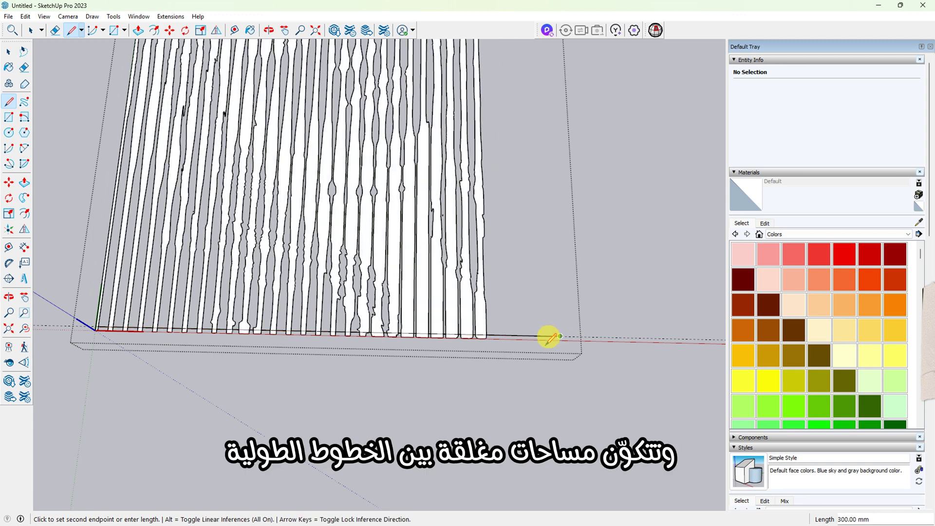
pyautogui.press('space')
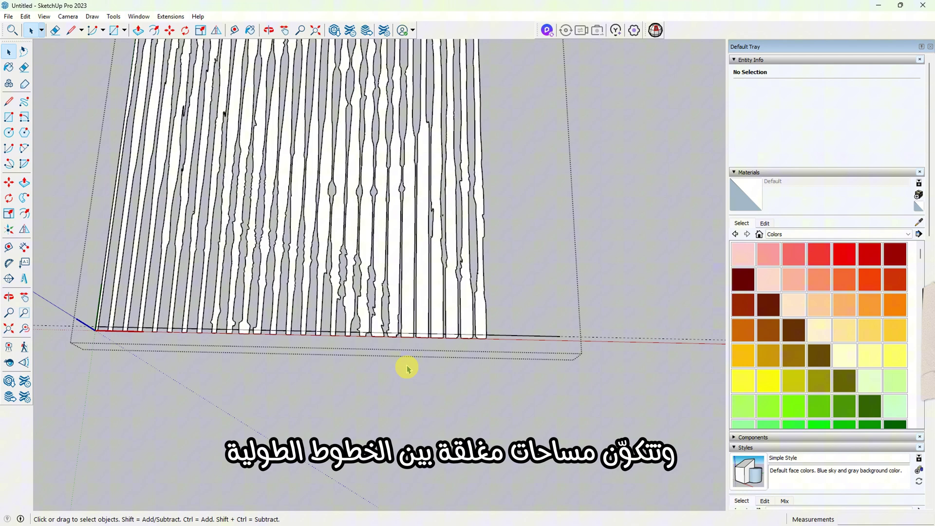
# Select the stripe faces above the drawn line and paint them dark red with Color A08.
pyautogui.scroll(-6, 563, 440)
pyautogui.scroll(-2, 507, 430)
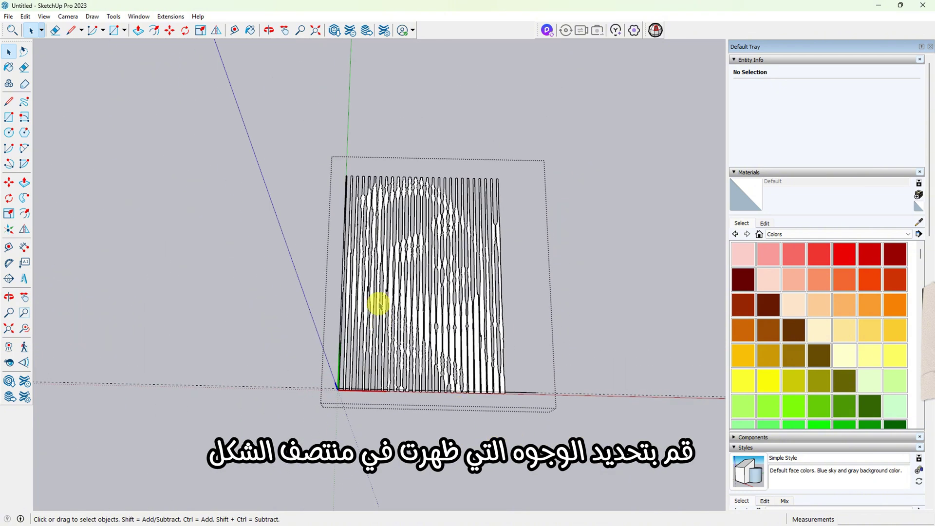
pyautogui.moveTo(374, 291); pyautogui.dragTo(379, 352, button='middle')
pyautogui.scroll(4, 411, 249)
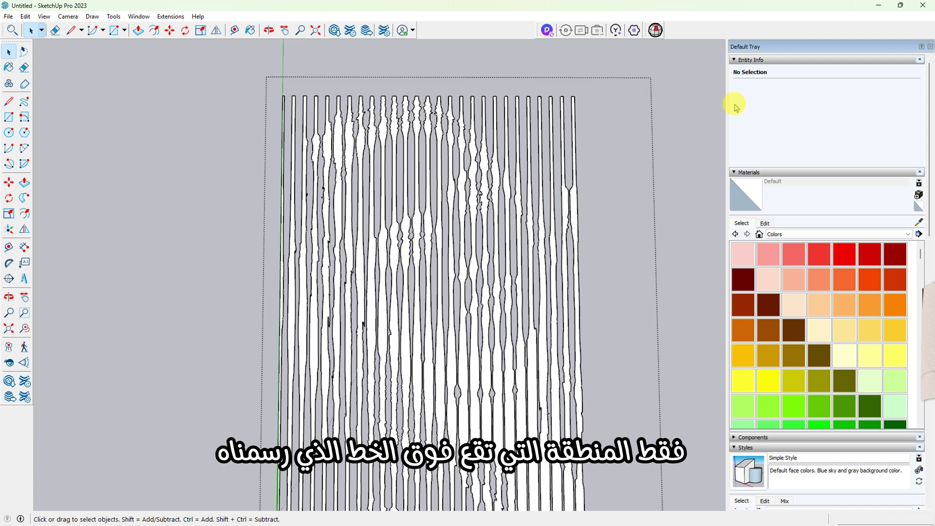
pyautogui.moveTo(602, 93); pyautogui.dragTo(236, 305)
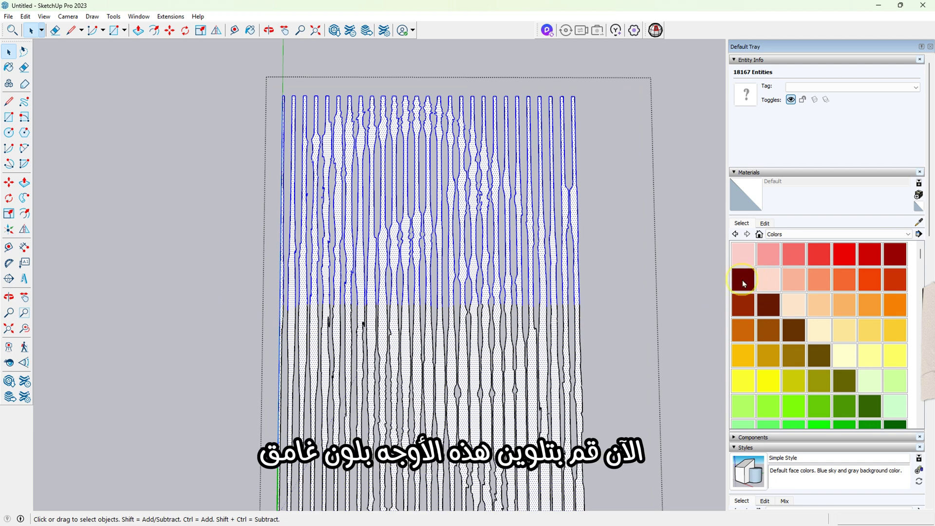
pyautogui.click(743, 280)
pyautogui.click(573, 185)
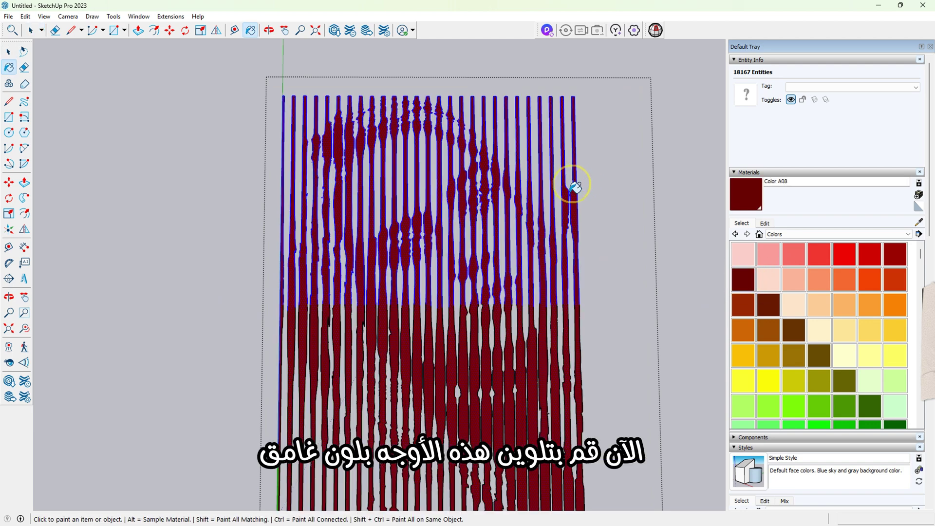
pyautogui.click(409, 229)
pyautogui.press('space')
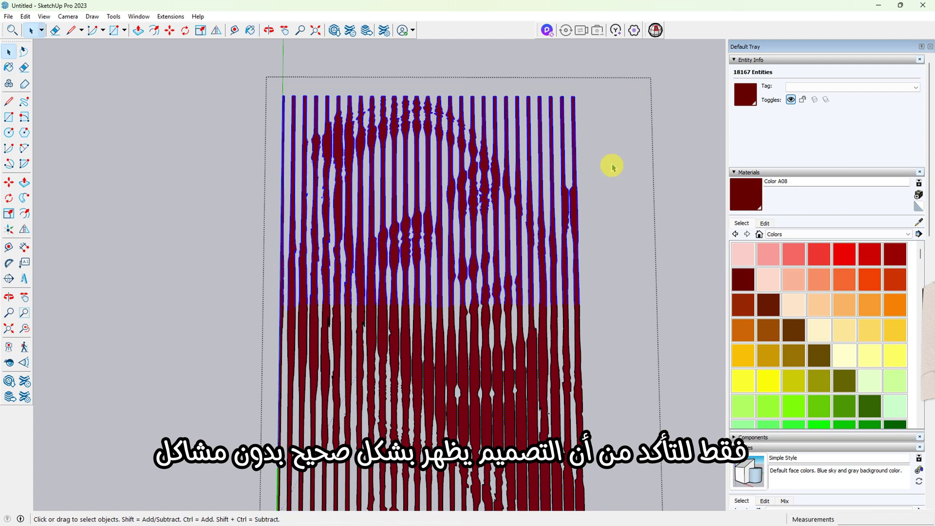
pyautogui.click(599, 175)
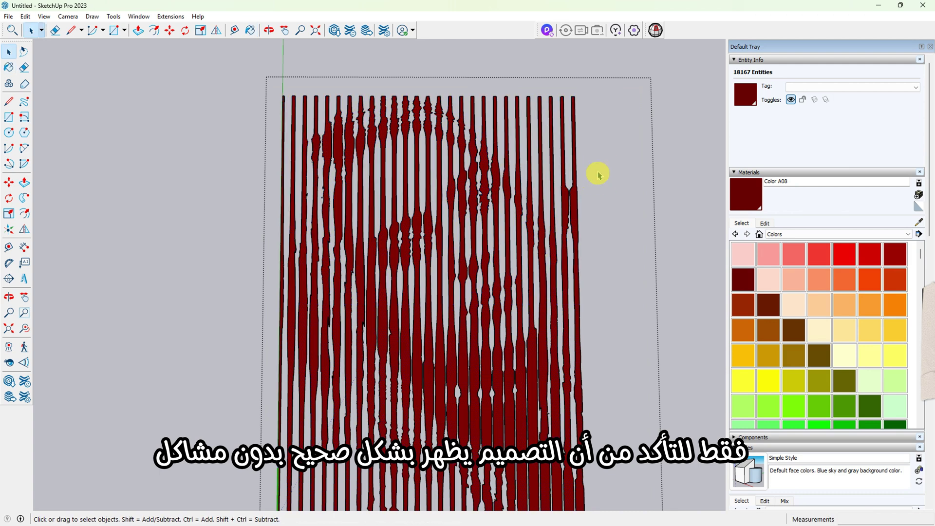
# Select all faces with the same dark red material and cut them out of the component.
pyautogui.rightClick(572, 206)
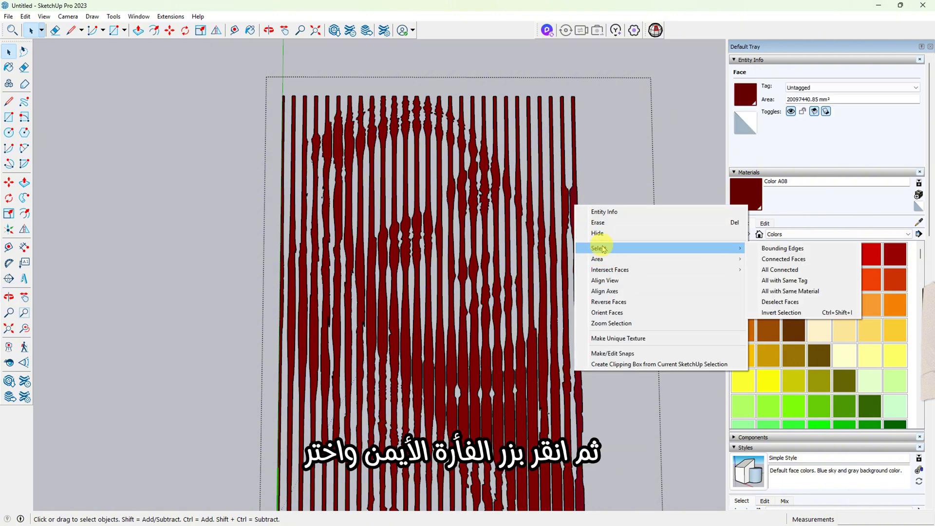
pyautogui.click(670, 249)
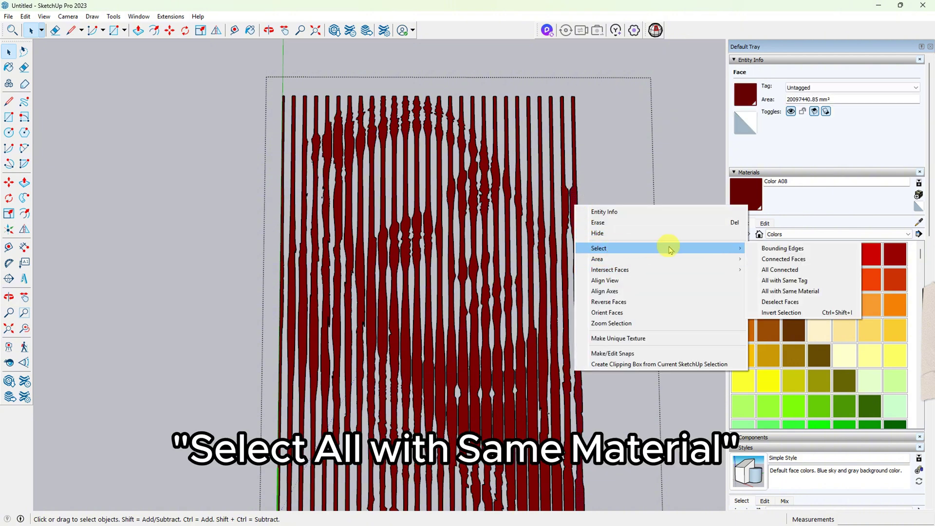
pyautogui.click(804, 291)
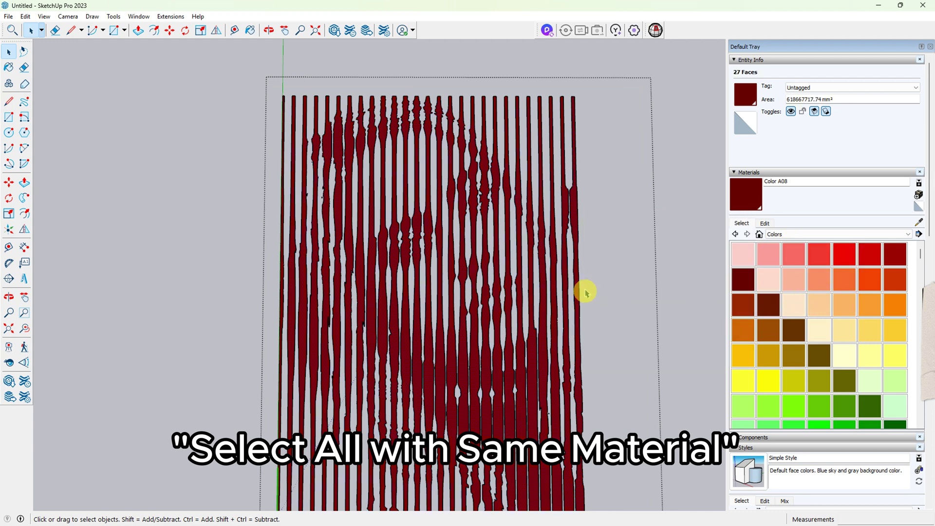
pyautogui.click(25, 19)
pyautogui.click(39, 55)
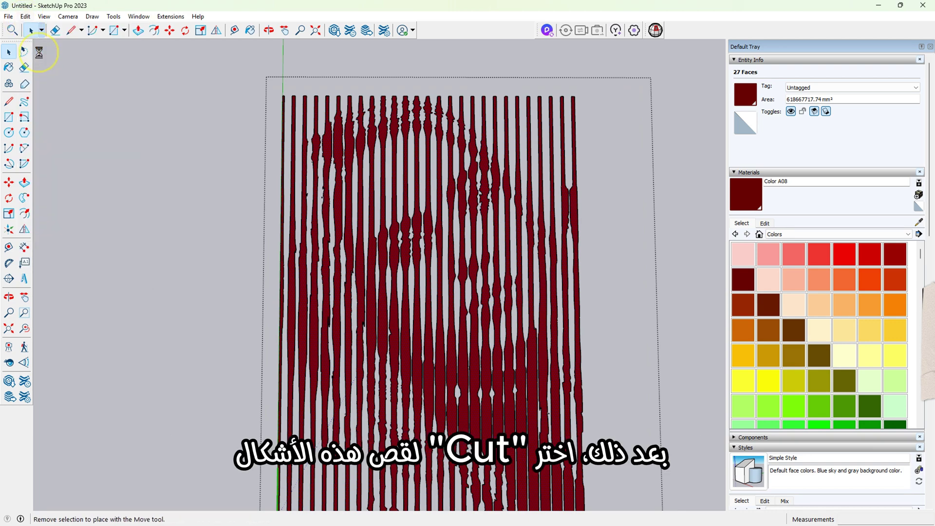
# Leave the component and delete the leftover billie-eilish b 2.dxf outlines from the model.
pyautogui.hotkey('ctrl', 'a')
pyautogui.click(316, 115)
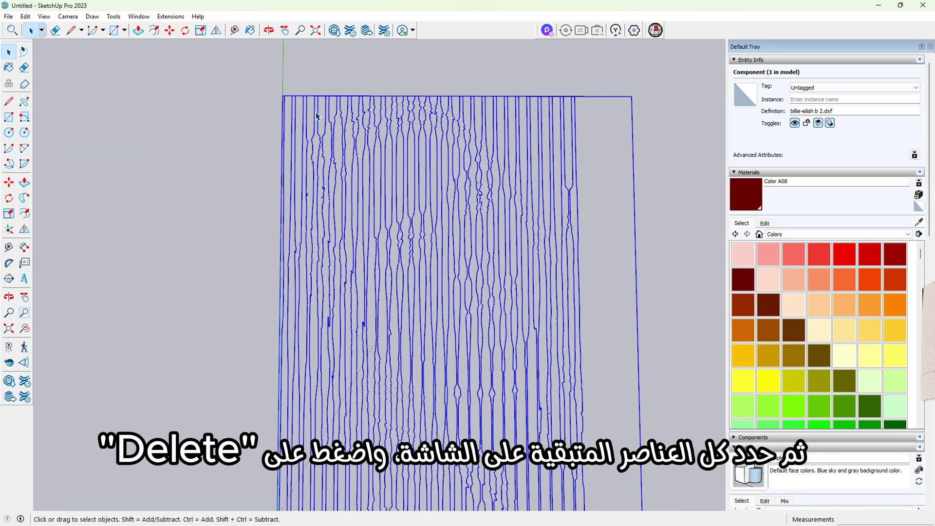
pyautogui.click(28, 19)
pyautogui.click(39, 96)
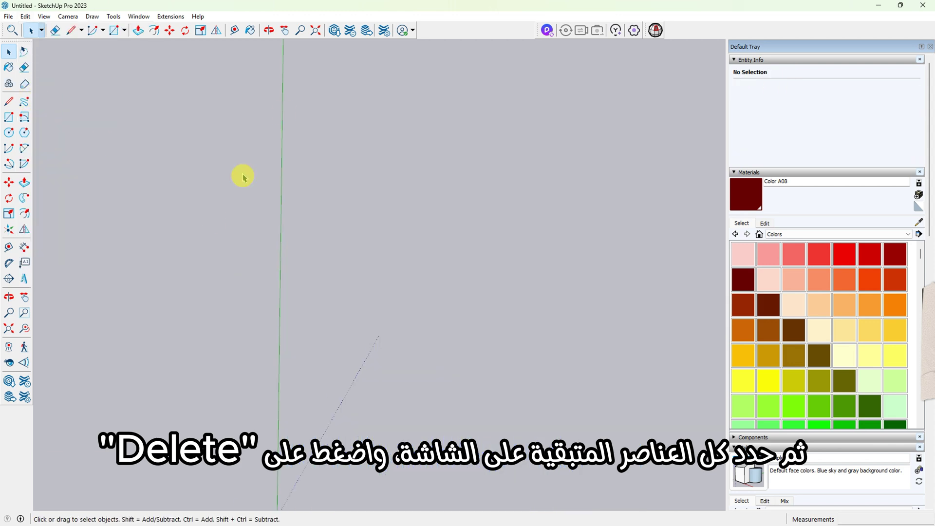
# Paste the cut stripe faces at the origin and make them into a component.
pyautogui.click(24, 17)
pyautogui.click(40, 76)
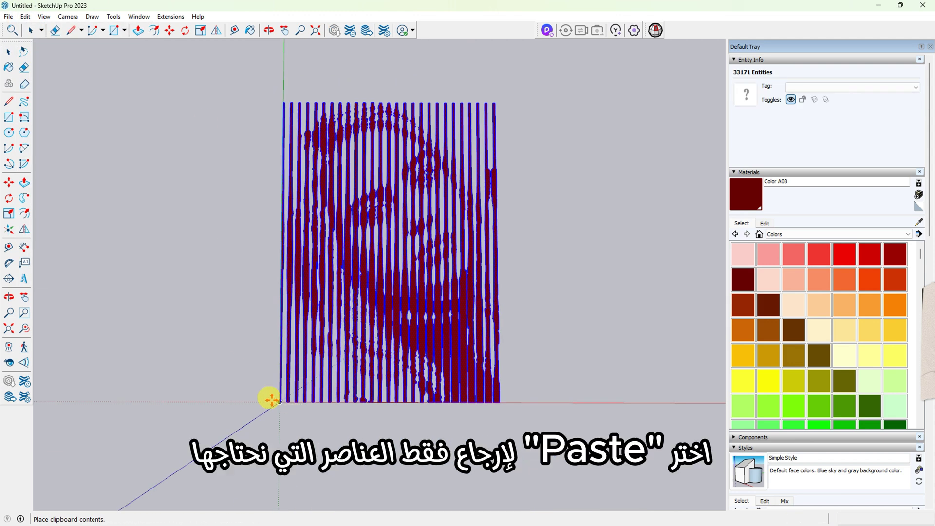
pyautogui.click(272, 400)
pyautogui.click(27, 16)
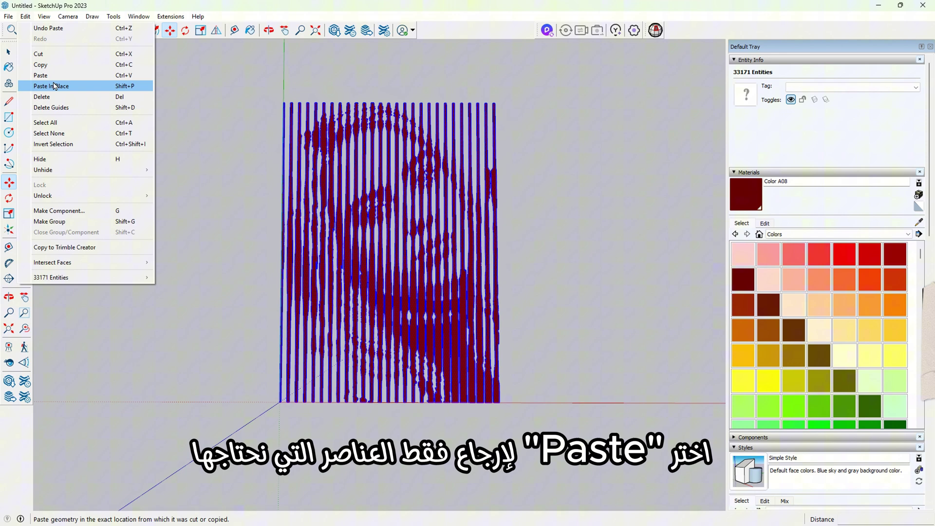
pyautogui.click(64, 212)
pyautogui.click(475, 367)
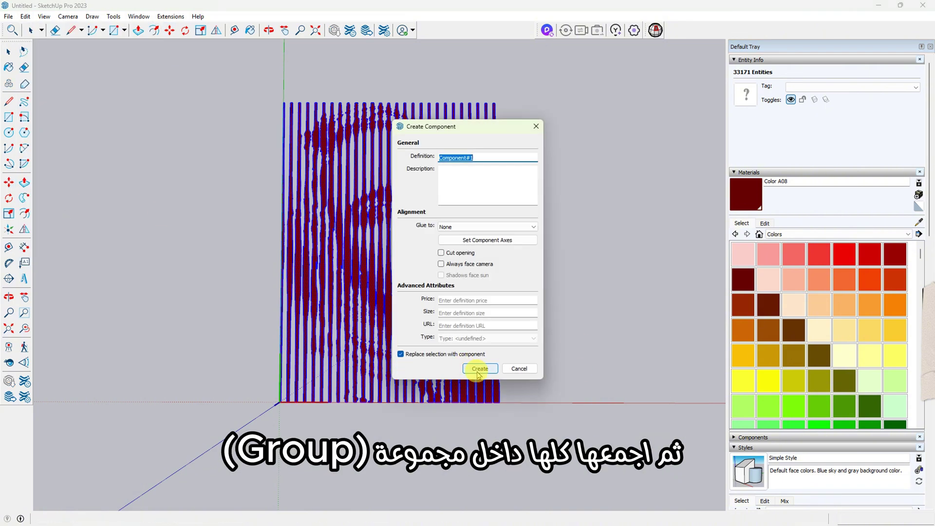
# Place a horizontal guide parallel to the base, just below the upper ends of the stripes.
pyautogui.scroll(3, 396, 103)
pyautogui.scroll(2, 395, 104)
pyautogui.scroll(-6, 390, 125)
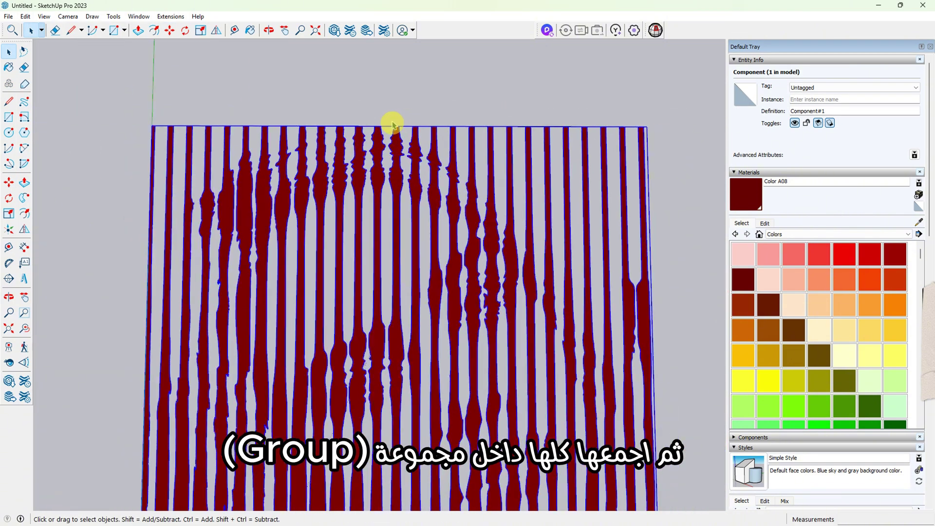
pyautogui.press('t')
pyautogui.scroll(5, 507, 118)
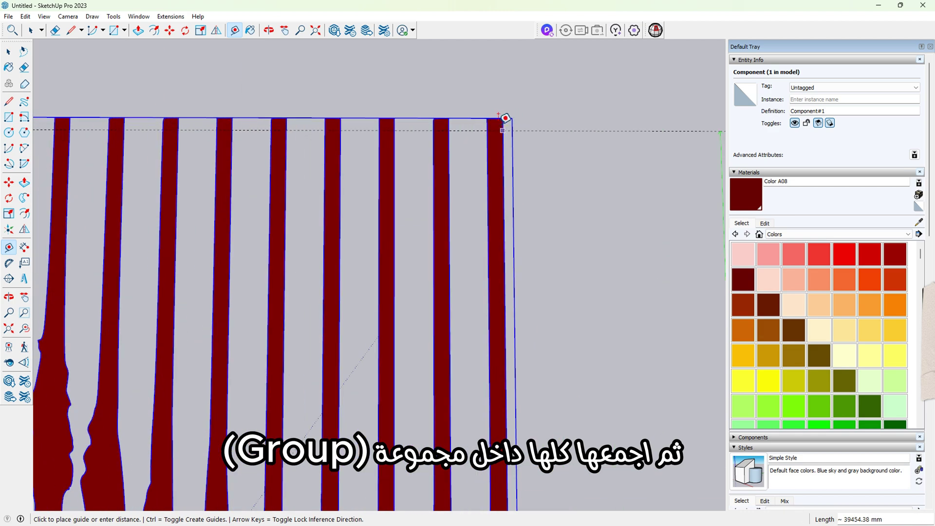
pyautogui.click(505, 119)
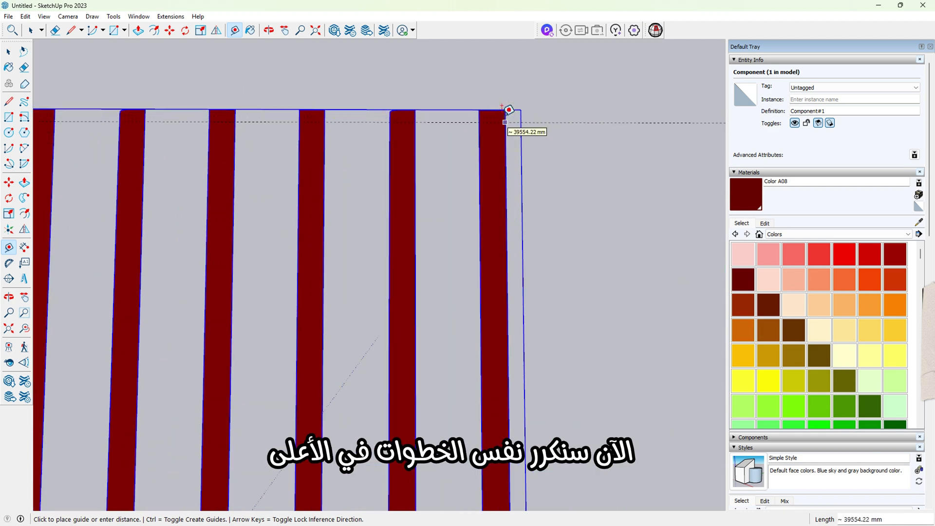
pyautogui.write('3950')
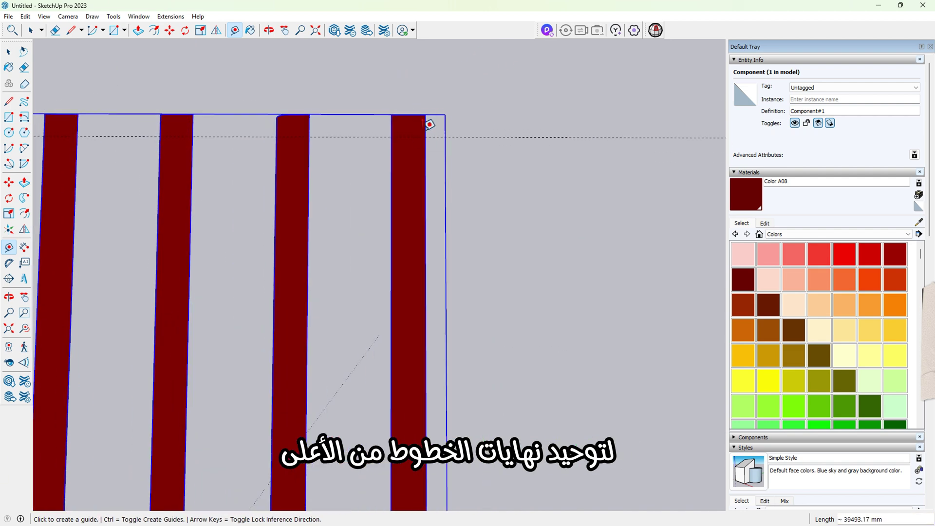
# Inside the component, draw a line about 39075 mm long along the guide, crossing the upper ends of all stripes.
pyautogui.press('space')
pyautogui.doubleClick(414, 150)
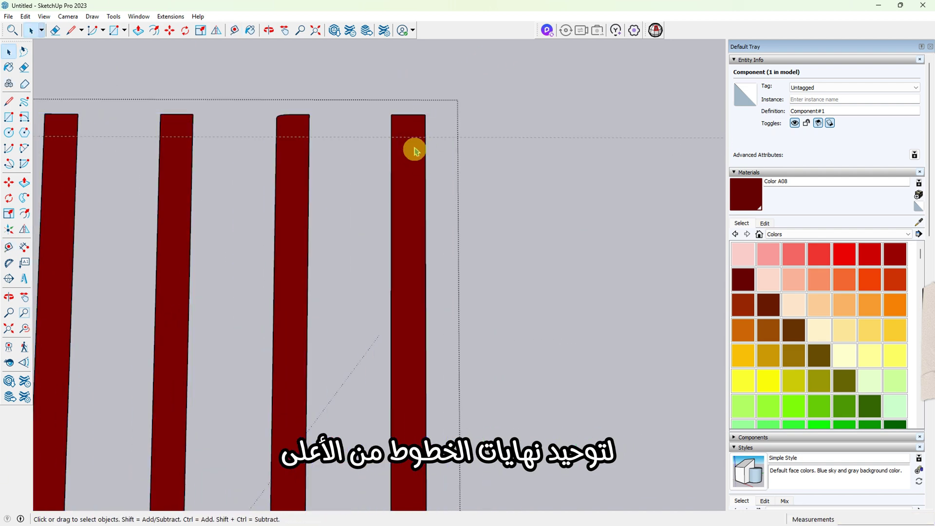
pyautogui.press('l')
pyautogui.click(483, 138)
pyautogui.scroll(-8, 607, 141)
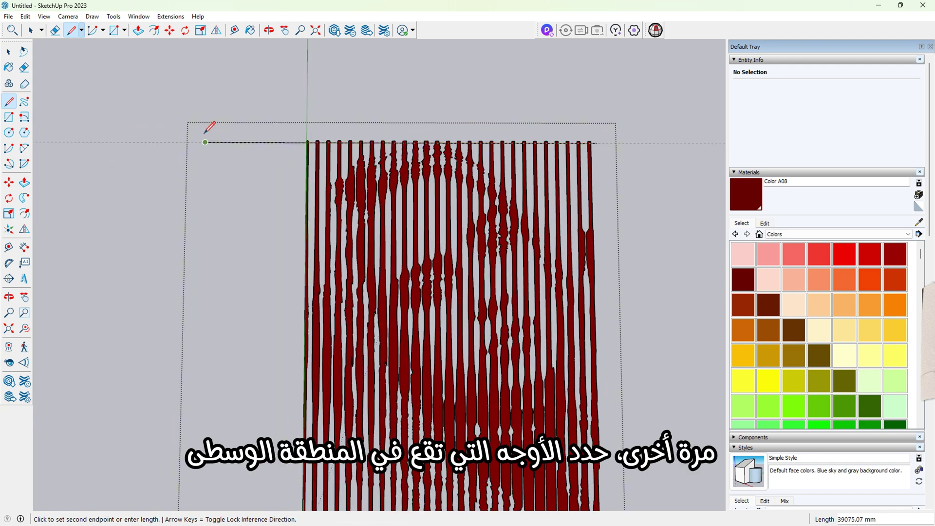
pyautogui.click(202, 140)
# Select the stripe faces between the upper and lower cut lines and paint them brown with Color D08.
pyautogui.press('space')
pyautogui.scroll(-2, 202, 140)
pyautogui.moveTo(171, 303); pyautogui.dragTo(170, 303)
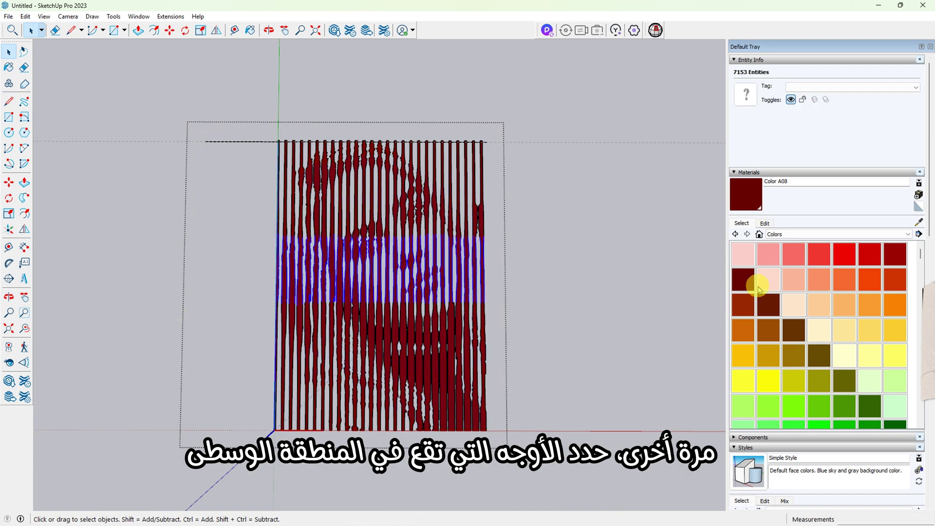
pyautogui.click(820, 356)
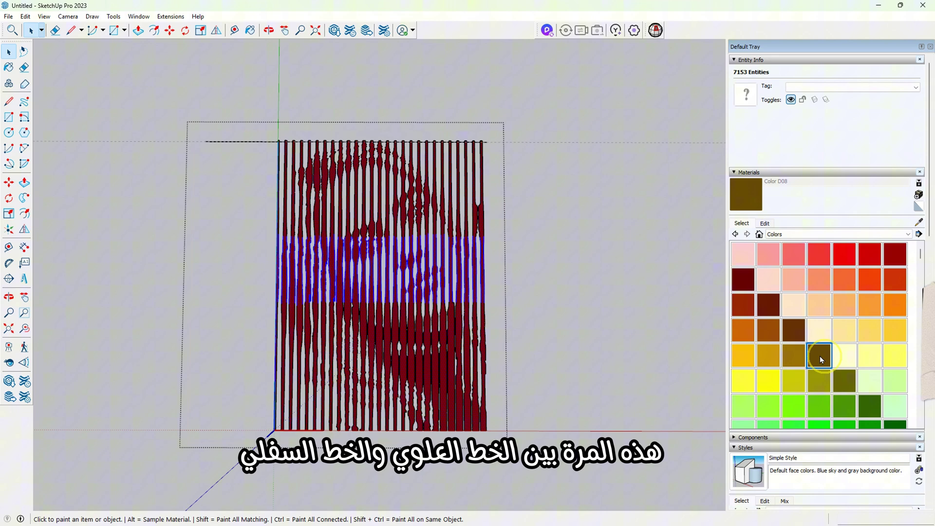
pyautogui.click(458, 297)
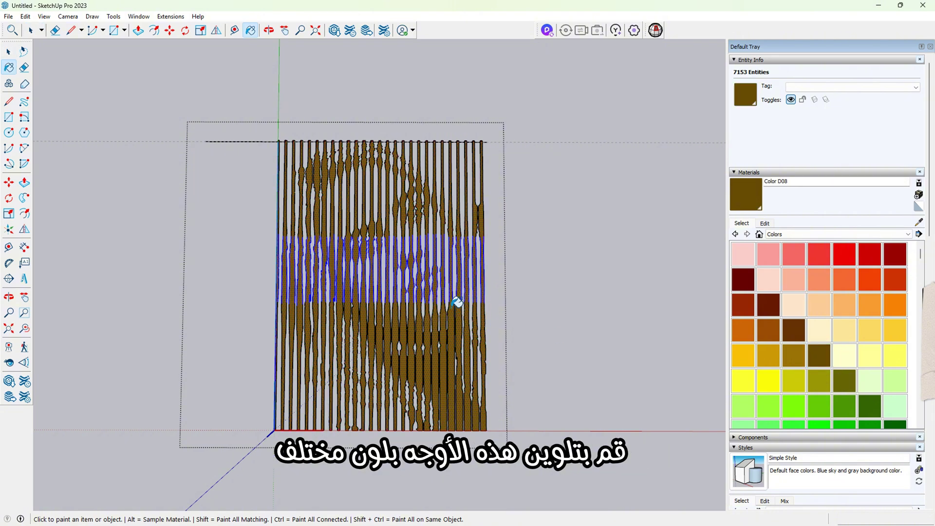
# Select all faces with the same brown material and cut them out of the component.
pyautogui.press('space')
pyautogui.scroll(5, 450, 316)
pyautogui.rightClick(450, 314)
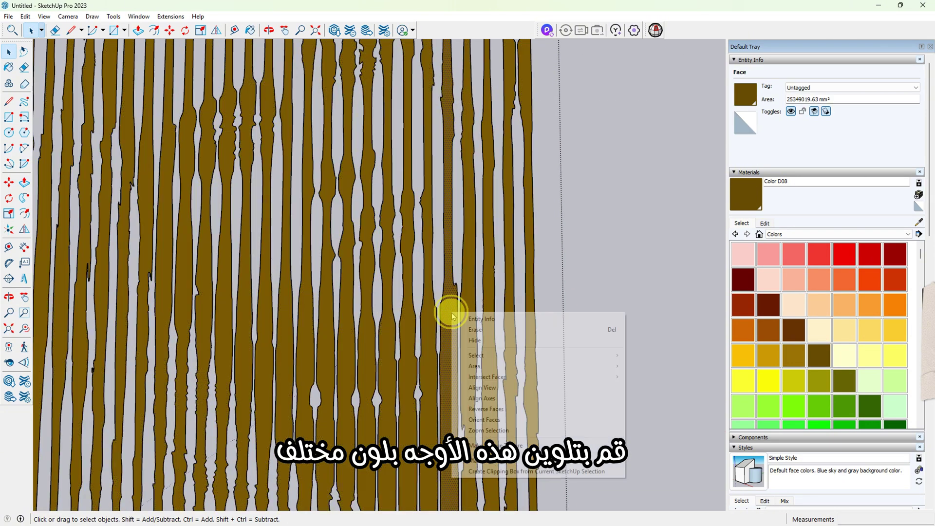
pyautogui.moveTo(482, 355)
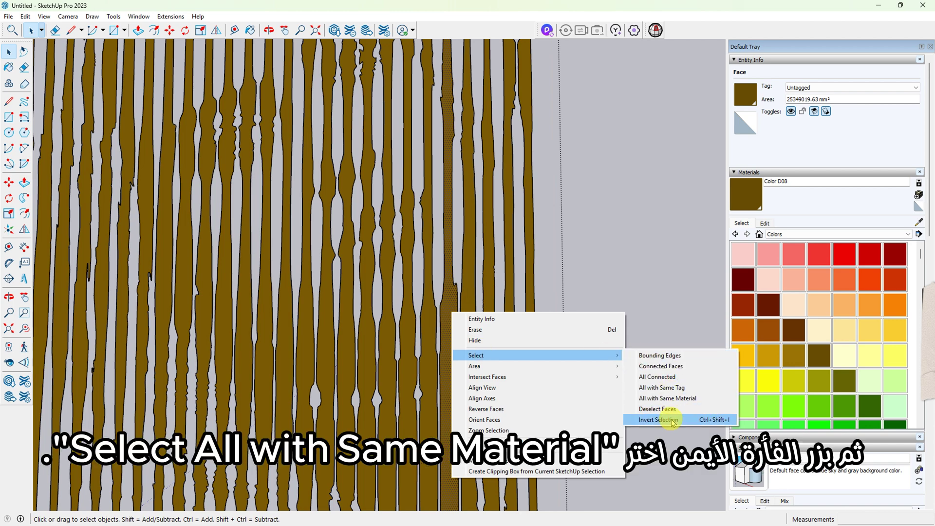
pyautogui.click(692, 399)
pyautogui.scroll(-5, 505, 307)
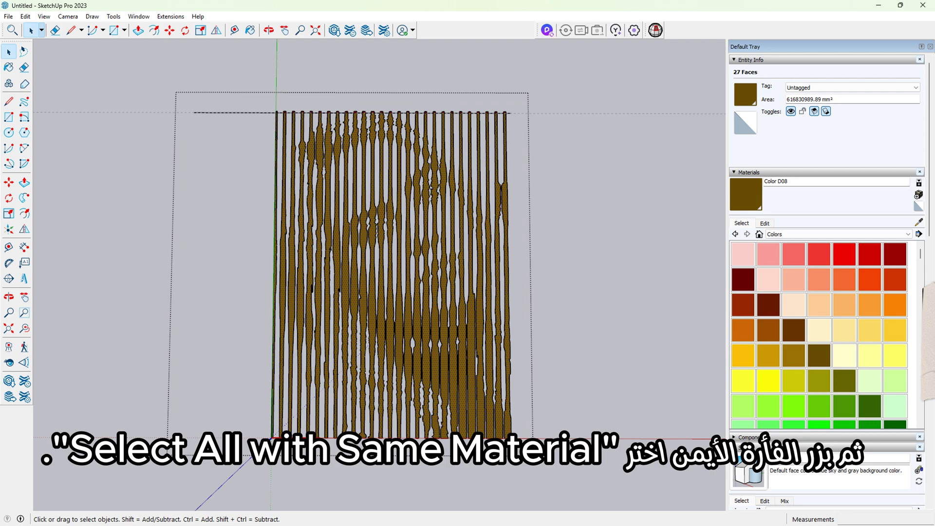
pyautogui.click(26, 16)
pyautogui.click(39, 54)
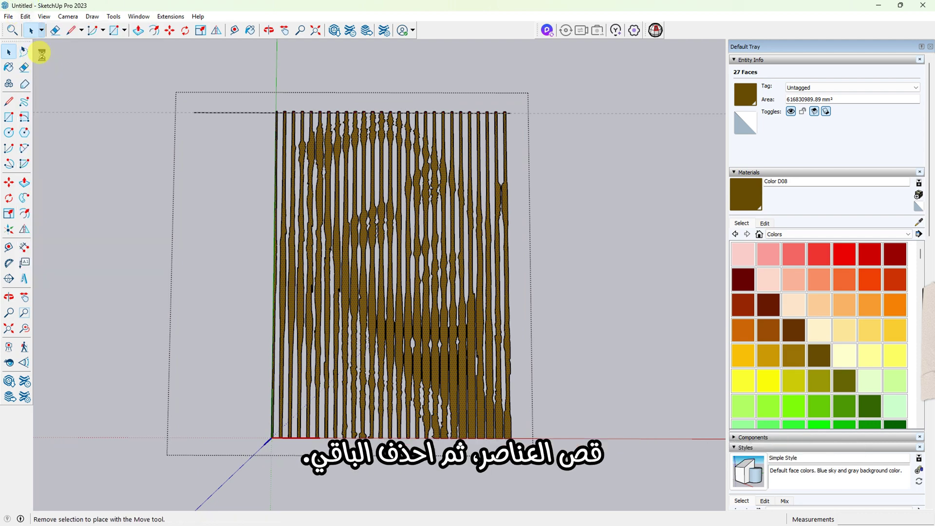
# Leave the component and delete its leftover outlines from the model.
pyautogui.click(219, 113)
pyautogui.click(25, 16)
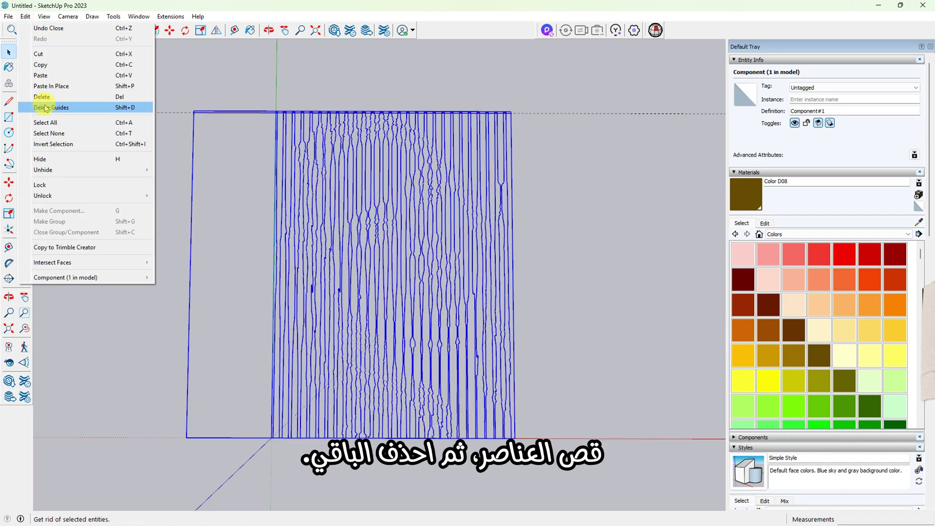
pyautogui.click(42, 97)
# Paste the cut brown faces in place and make them into a component.
pyautogui.click(26, 16)
pyautogui.click(49, 86)
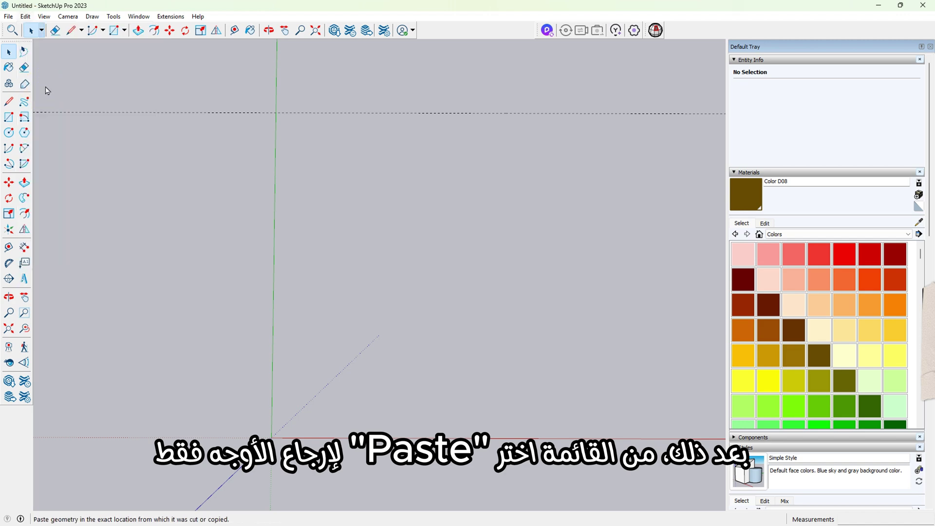
pyautogui.click(27, 17)
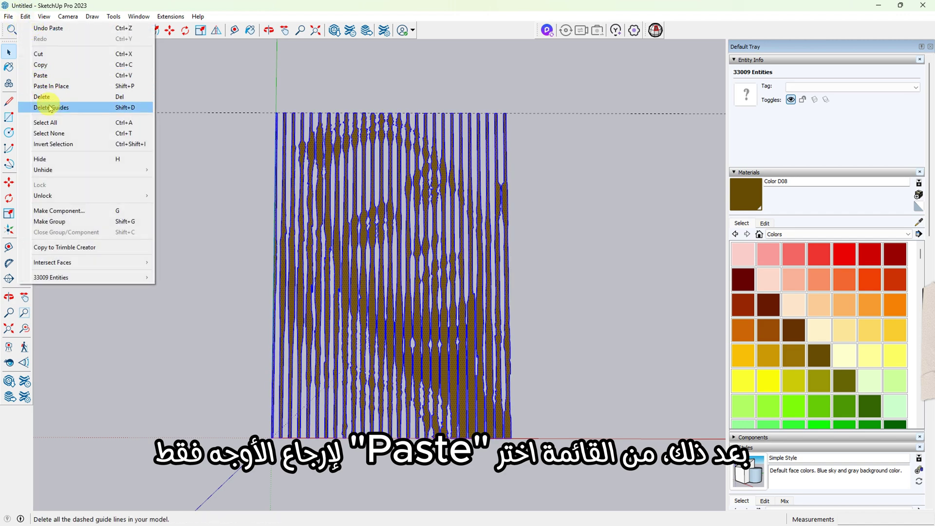
pyautogui.click(60, 212)
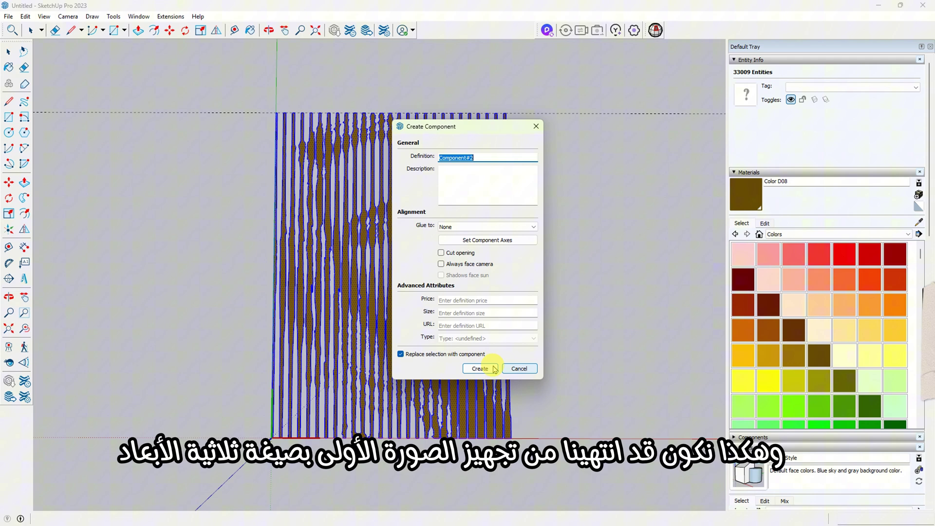
pyautogui.click(518, 368)
# Move the brown portrait component about 70175 mm along the red axis, away from the origin.
pyautogui.scroll(-2, 321, 301)
pyautogui.scroll(1, 301, 374)
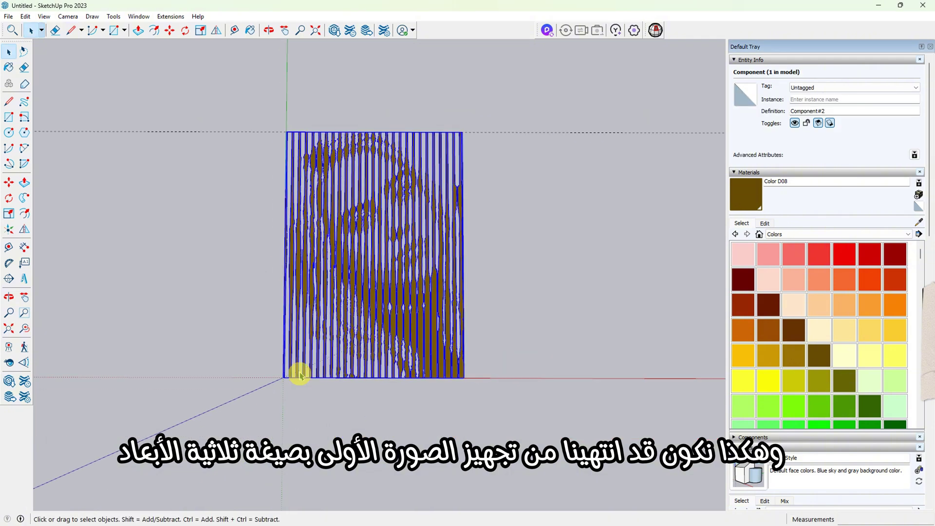
pyautogui.click(6, 181)
pyautogui.click(291, 362)
pyautogui.scroll(-3, 209, 360)
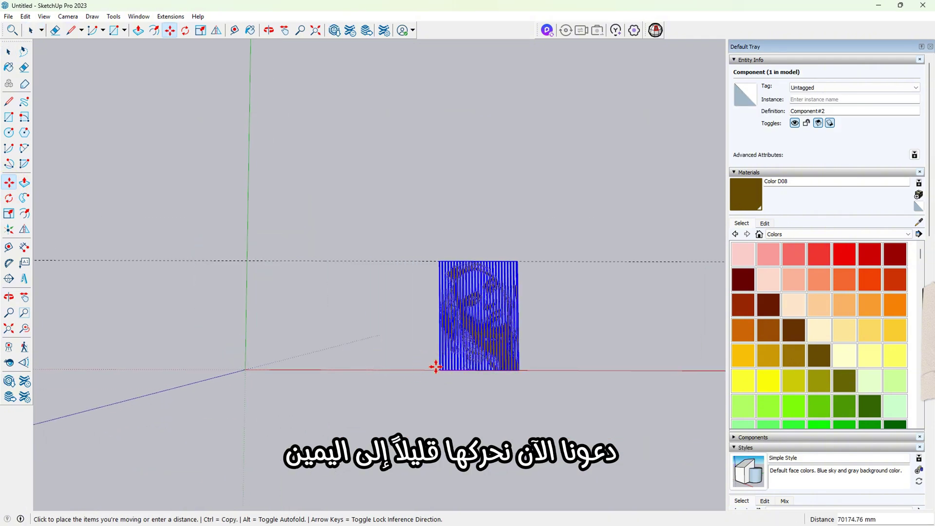
pyautogui.click(12, 52)
# Import the second portrait's DXF file into the model and dismiss the import results.
pyautogui.click(26, 16)
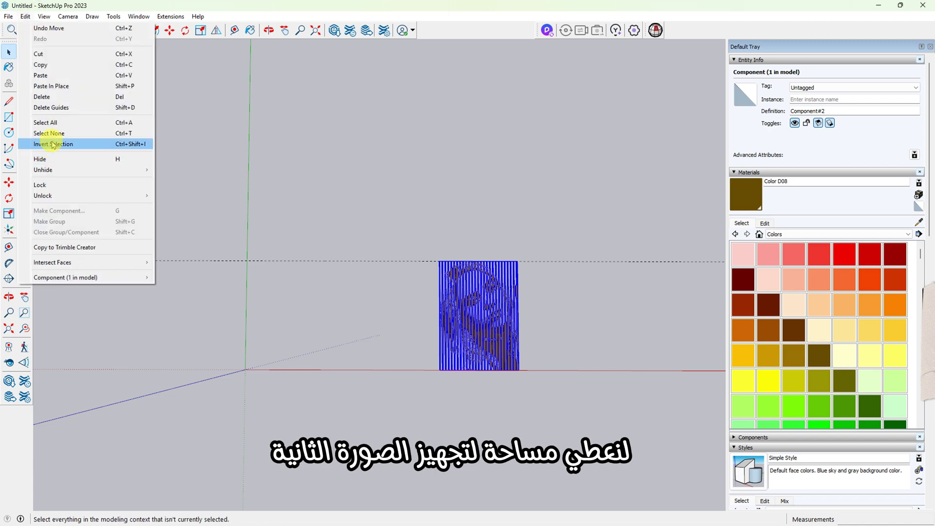
pyautogui.press('Escape')
pyautogui.click(9, 16)
pyautogui.click(28, 159)
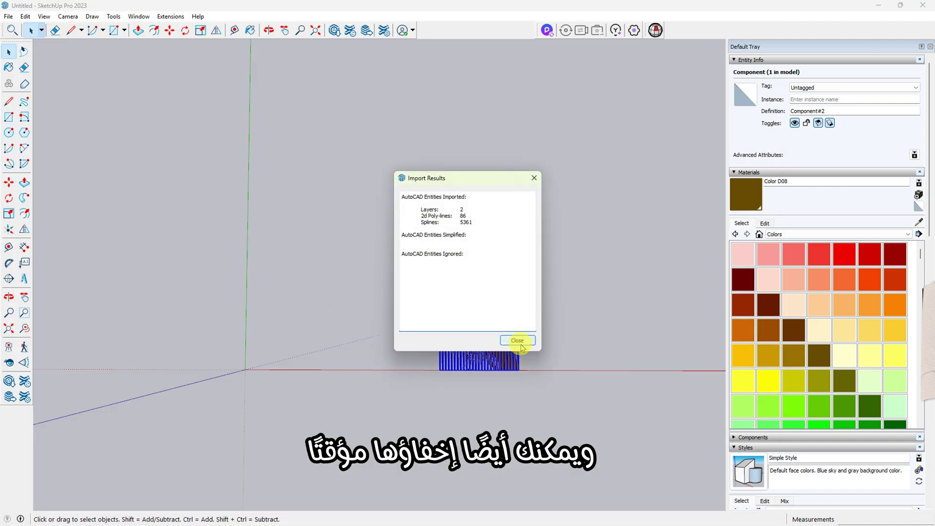
pyautogui.click(517, 340)
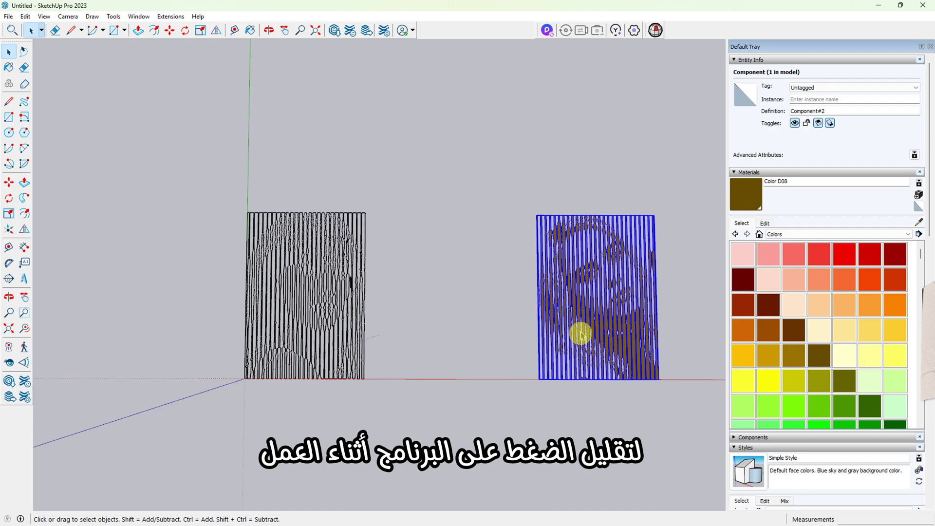
# Inside the second portrait's component, place a guide just above the stripes' lower ends and draw a line along it across all stripes.
pyautogui.scroll(3, 298, 359)
pyautogui.scroll(3, 289, 331)
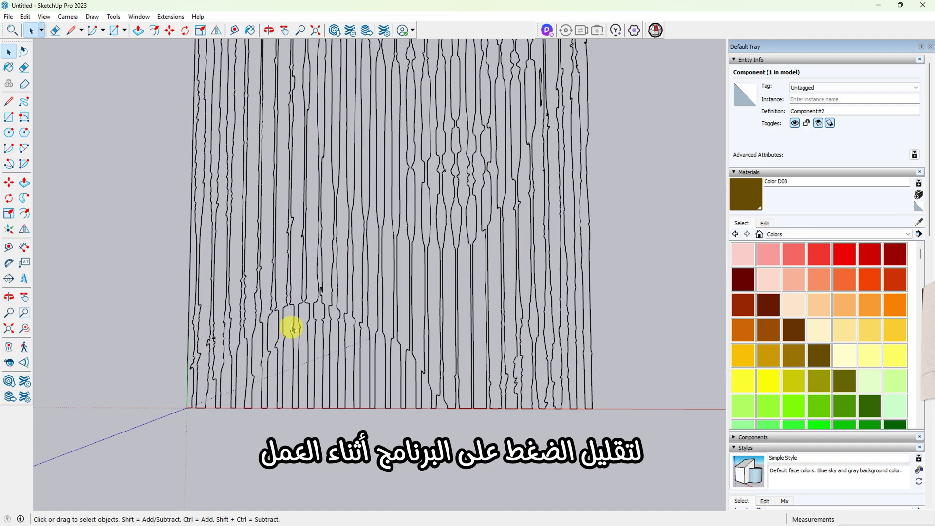
pyautogui.scroll(-2, 292, 329)
pyautogui.doubleClick(293, 332)
pyautogui.scroll(5, 307, 396)
pyautogui.press('t')
pyautogui.click(312, 406)
pyautogui.scroll(5, 336, 402)
pyautogui.click(353, 365)
pyautogui.scroll(-10, 301, 377)
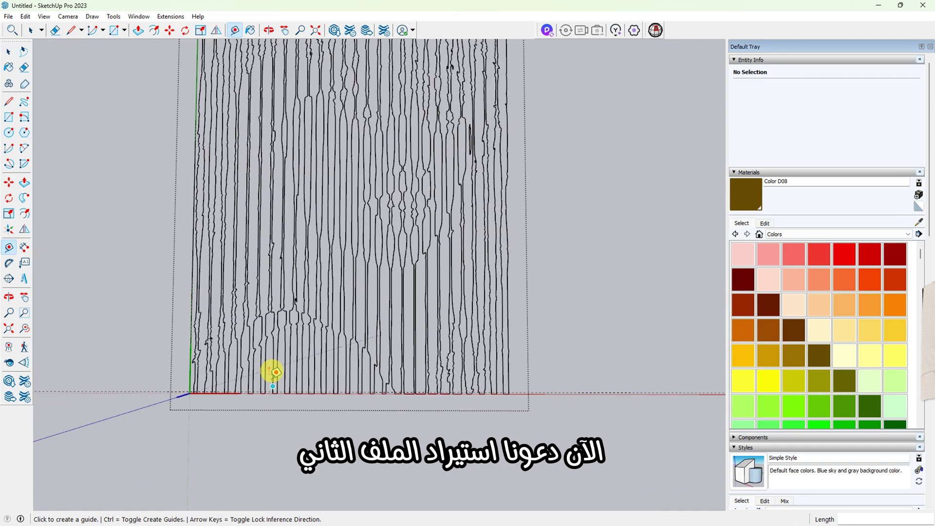
pyautogui.scroll(4, 217, 372)
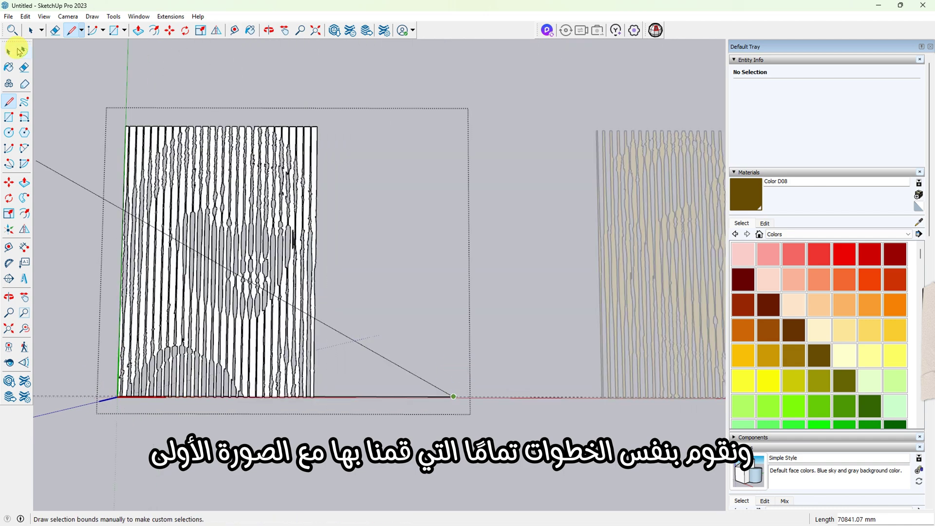
# Select the second portrait's stripe faces above the drawn line and paint them dark red with Color A08.
pyautogui.hotkey('ctrl', 'a')
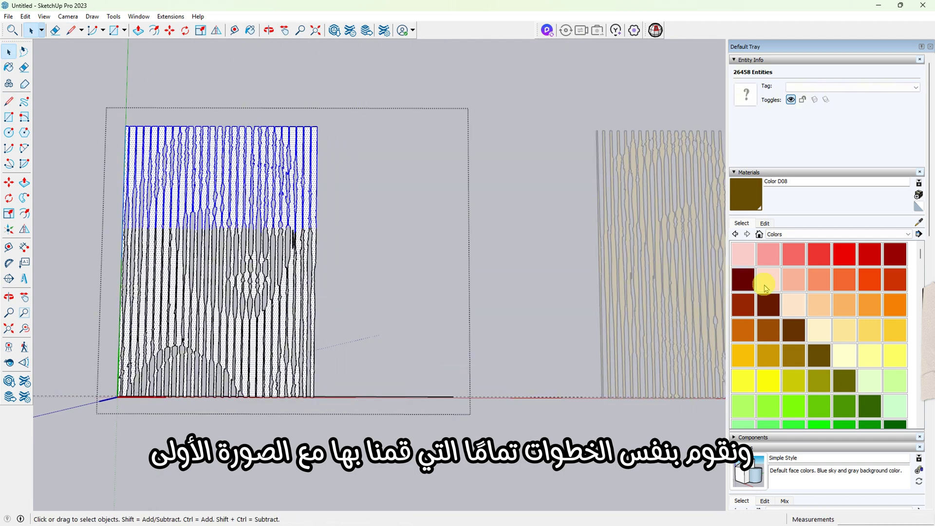
pyautogui.click(743, 280)
pyautogui.click(315, 147)
# Cut all faces with the same dark red material out of the second portrait's component and paste them back at the origin.
pyautogui.press('space')
pyautogui.scroll(5, 278, 172)
pyautogui.click(336, 136)
pyautogui.rightClick(336, 136)
pyautogui.click(569, 223)
pyautogui.click(26, 16)
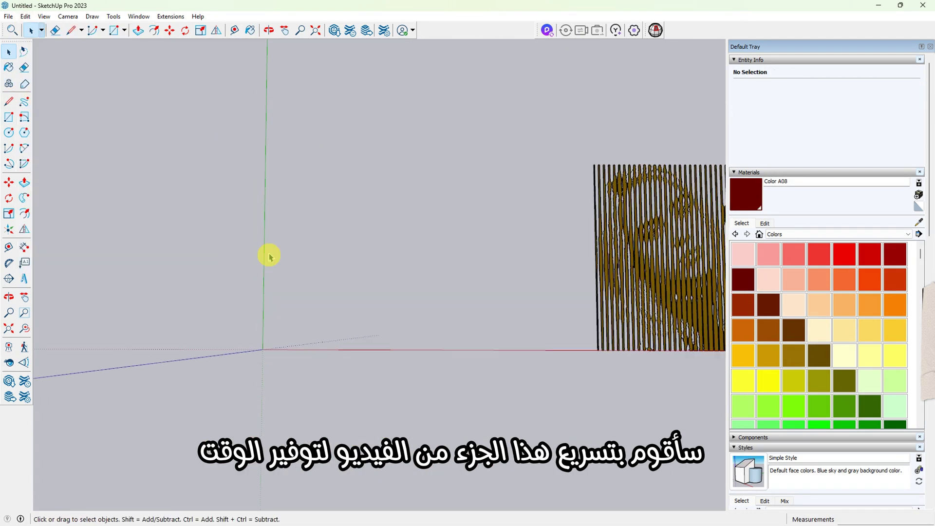
pyautogui.scroll(-2, 249, 234)
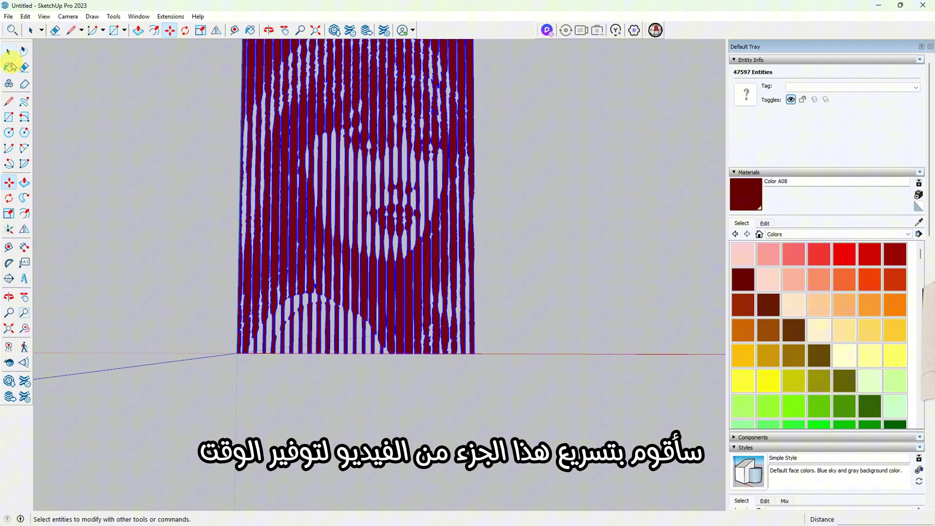
# Place a horizontal guide parallel to the base, just below the upper ends of the second portrait's stripes.
pyautogui.click(9, 247)
pyautogui.click(492, 354)
pyautogui.scroll(5, 480, 156)
pyautogui.click(536, 212)
# Draw a line along the upper guide, crossing the upper ends of all the second portrait's stripes.
pyautogui.click(9, 101)
pyautogui.scroll(6, 102, 215)
pyautogui.click(102, 214)
pyautogui.scroll(-10, 83, 222)
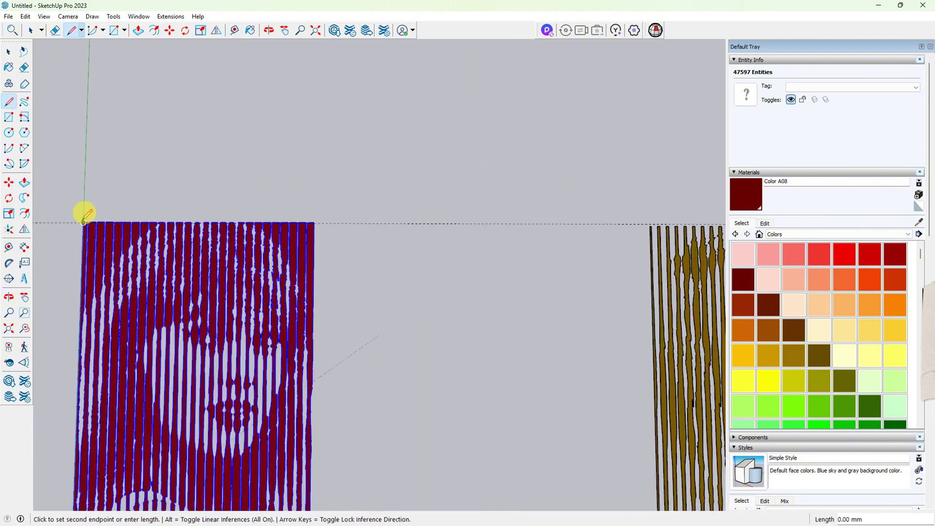
pyautogui.click(407, 224)
# Select the second portrait's stripe faces between the two cut lines and paint them dark purple with Color J08.
pyautogui.press('space')
pyautogui.scroll(10, 307, 234)
pyautogui.rightClick(302, 229)
pyautogui.scroll(-12, 420, 179)
pyautogui.moveTo(438, 215); pyautogui.dragTo(136, 265)
pyautogui.click(794, 355)
pyautogui.scroll(6, 388, 235)
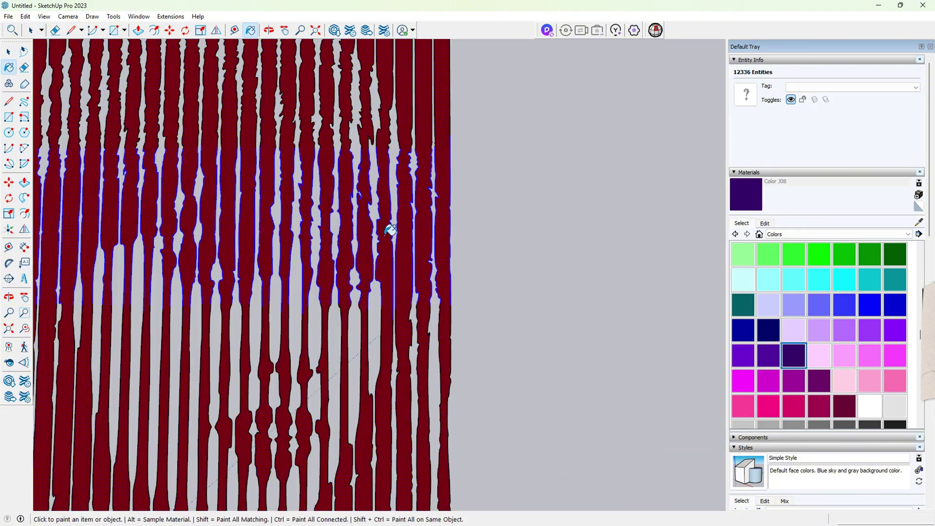
pyautogui.click(385, 236)
# Cut out all faces with the same dark purple material and delete the leftover outlines and guide.
pyautogui.rightClick(388, 244)
pyautogui.click(604, 330)
pyautogui.scroll(-5, 504, 267)
pyautogui.click(24, 17)
pyautogui.click(44, 56)
pyautogui.moveTo(612, 111)
pyautogui.mouseDown()
pyautogui.moveTo(369, 376)
pyautogui.moveTo(246, 471)
pyautogui.mouseUp()
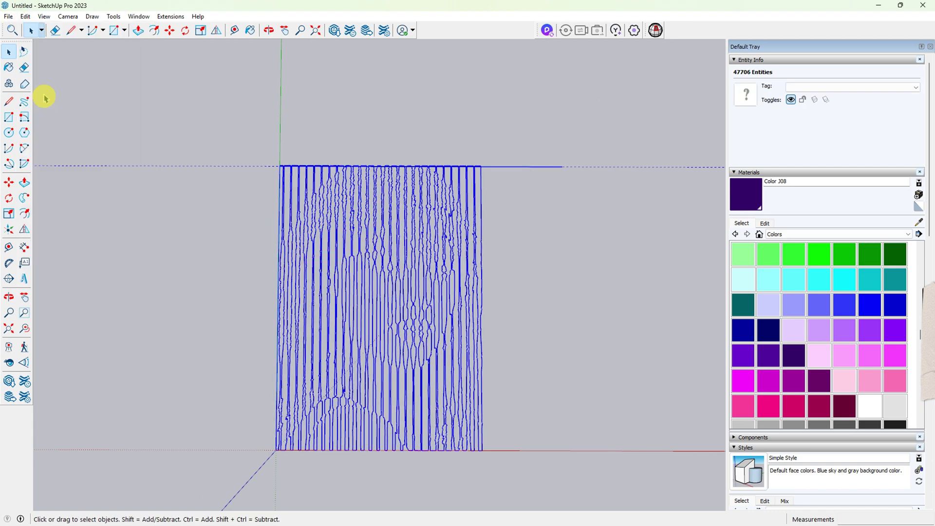
pyautogui.click(44, 98)
# Paste the cut dark purple faces in place and make them into a component.
pyautogui.click(25, 17)
pyautogui.click(45, 86)
pyautogui.click(25, 17)
pyautogui.click(53, 210)
pyautogui.click(480, 370)
pyautogui.scroll(-5, 480, 317)
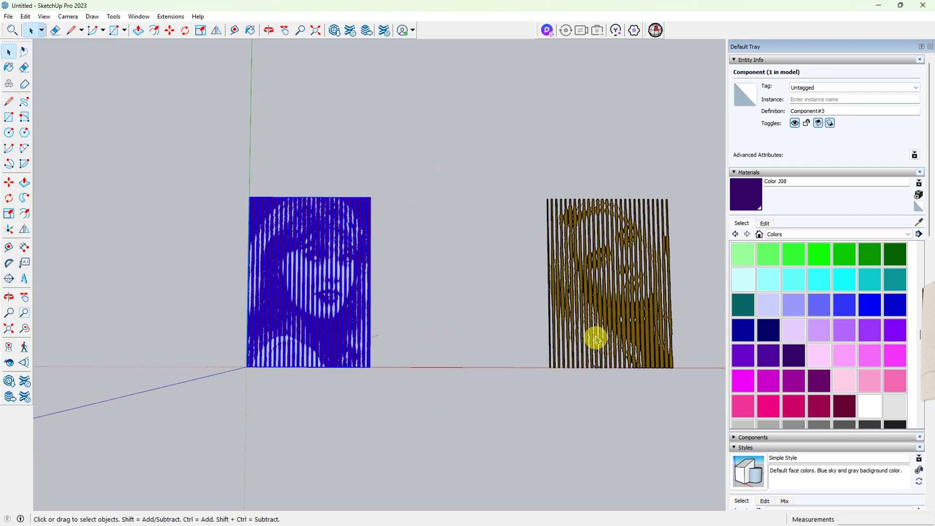
# Open the brown first portrait's component and repaint all its geometry with the Default material.
pyautogui.doubleClick(597, 340)
pyautogui.hotkey('ctrl', 'a')
pyautogui.click(918, 206)
pyautogui.click(535, 192)
pyautogui.scroll(-5, 534, 192)
# Open the dark purple second portrait's component and repaint all its geometry with the Default material.
pyautogui.moveTo(303, 139); pyautogui.dragTo(219, 257)
pyautogui.doubleClick(219, 258)
pyautogui.click(750, 196)
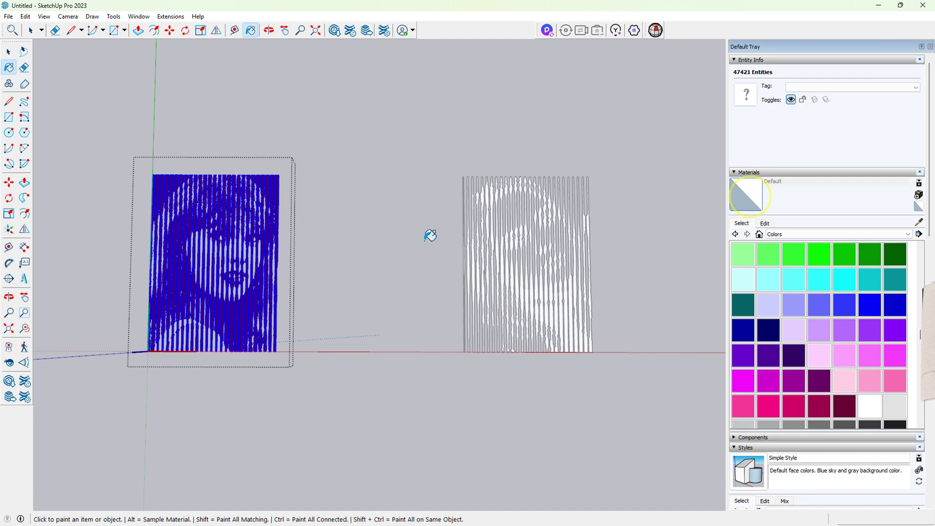
pyautogui.scroll(3, 258, 249)
pyautogui.click(285, 283)
pyautogui.click(8, 52)
# Close the component and move the second portrait along the red axis until it stands just beside the first portrait.
pyautogui.click(35, 79)
pyautogui.press('m')
pyautogui.click(284, 385)
pyautogui.click(510, 386)
# Measure the first portrait's height along its outer stripe with Tape Measure and resize the whole model to make it 100 m.
pyautogui.press('t')
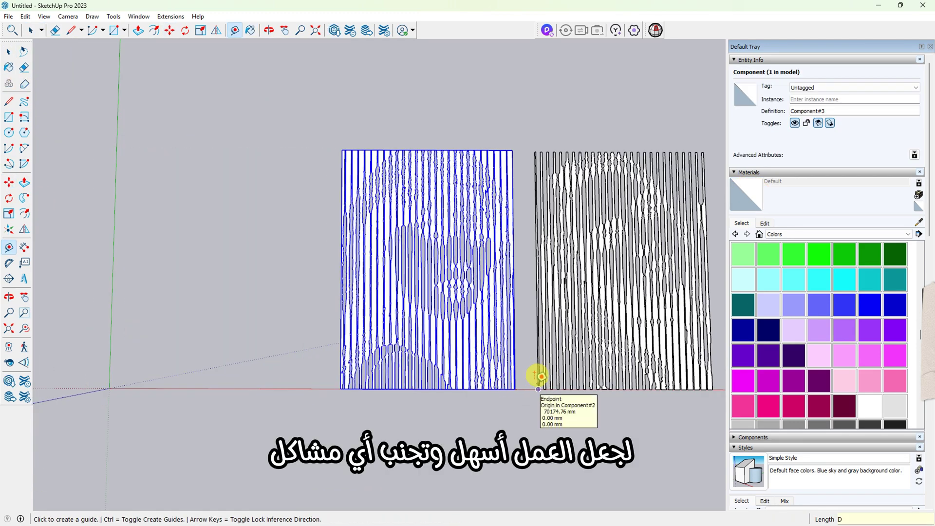
pyautogui.click(535, 375)
pyautogui.scroll(2, 536, 136)
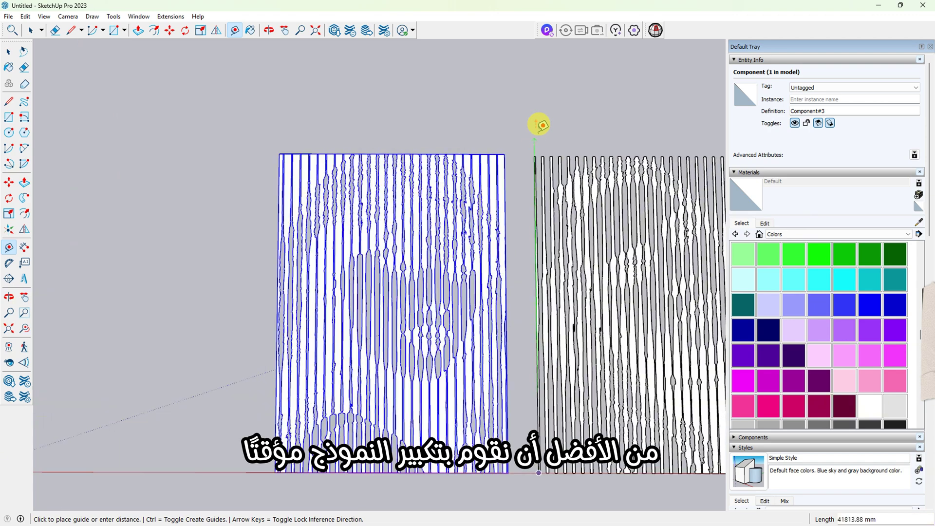
pyautogui.scroll(3, 536, 136)
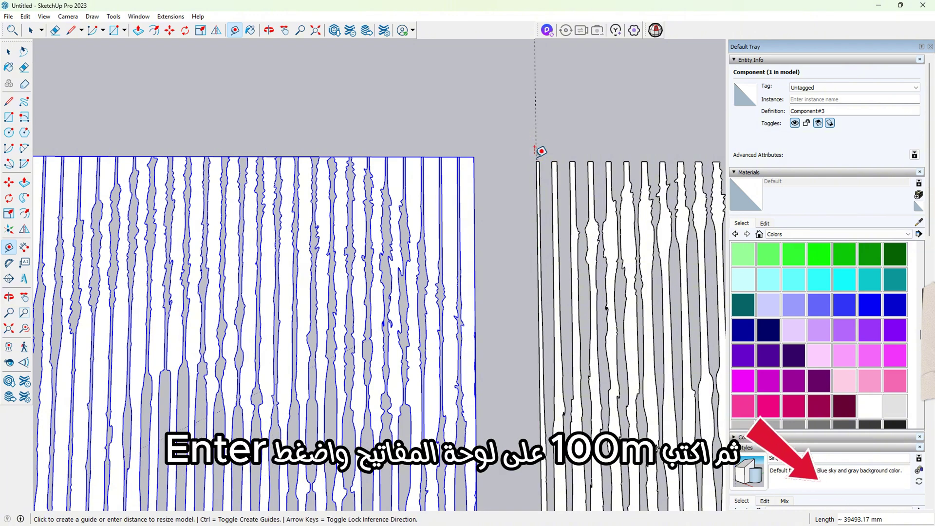
pyautogui.write('100')
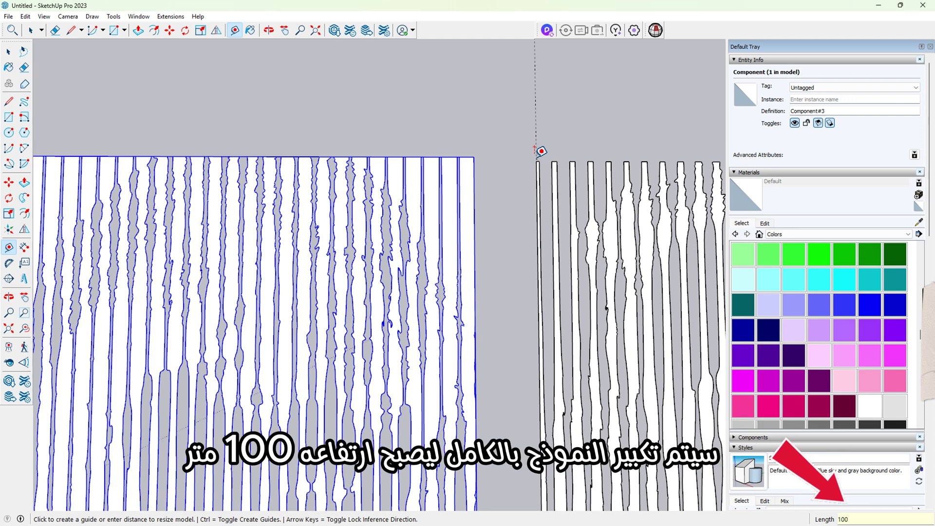
pyautogui.write('m')
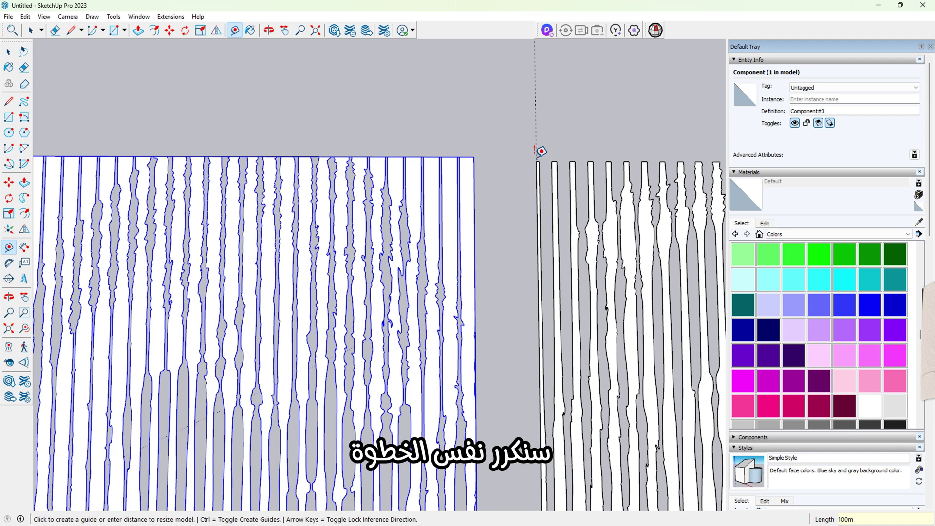
pyautogui.press('Return')
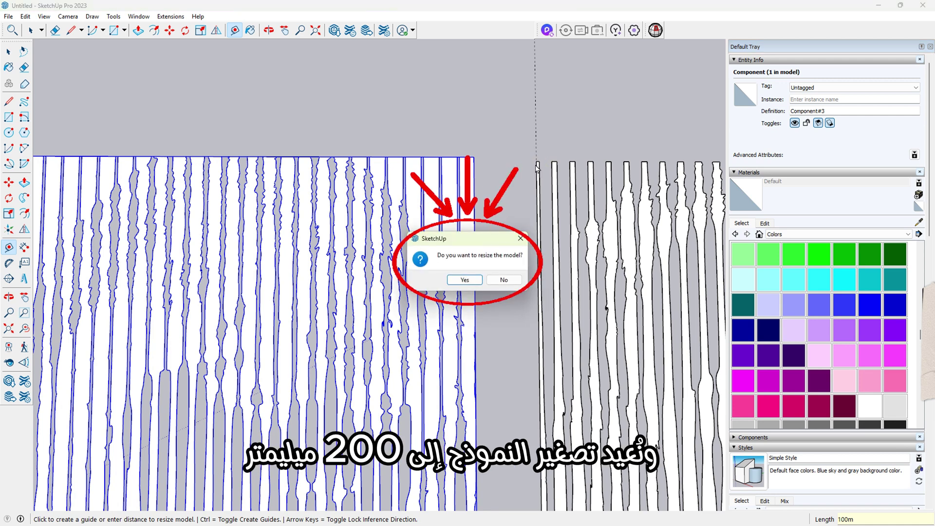
pyautogui.press('Return')
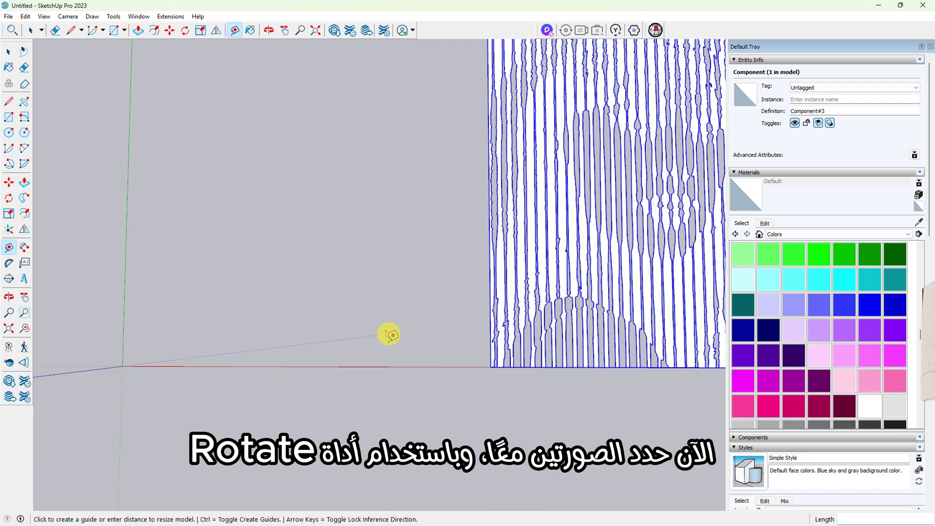
pyautogui.scroll(-5, 606, 236)
pyautogui.moveTo(605, 236); pyautogui.dragTo(63, 320, button='middle')
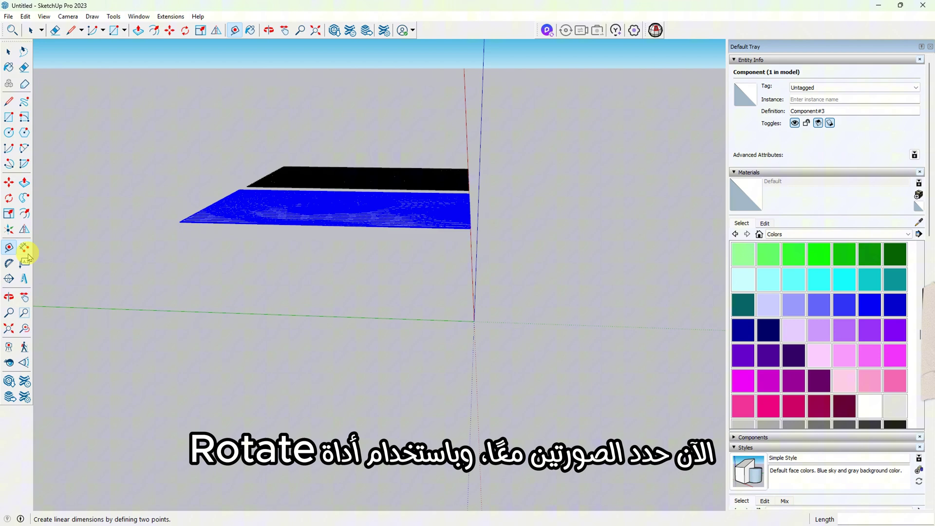
pyautogui.click(9, 264)
pyautogui.press('Right')
pyautogui.click(470, 228)
pyautogui.click(371, 229)
pyautogui.click(390, 225)
pyautogui.press('space')
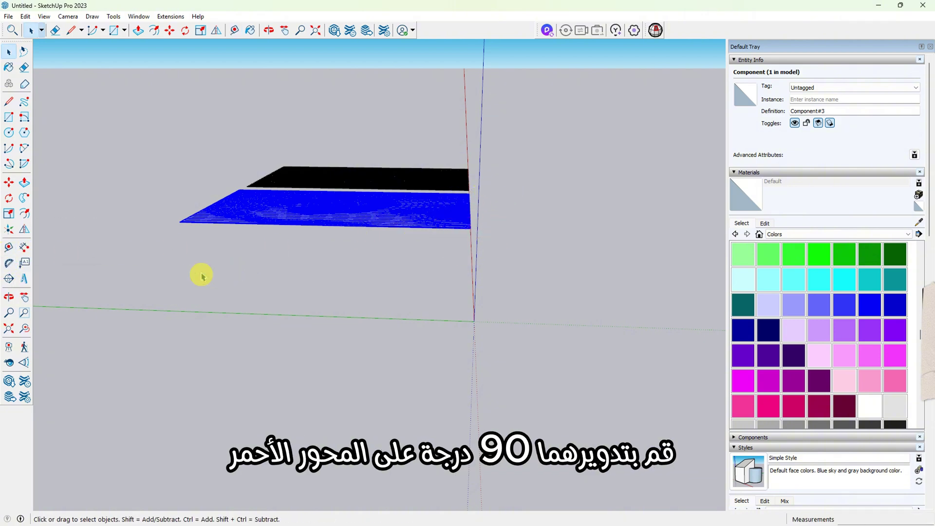
pyautogui.press('q')
pyautogui.press('space')
# Select both portraits and rotate them 90 degrees about the red axis, pivoting at the second portrait's lower corner, so they stand upright.
pyautogui.click(150, 277)
pyautogui.hotkey('ctrl', 'a')
pyautogui.press('q')
pyautogui.press('Right')
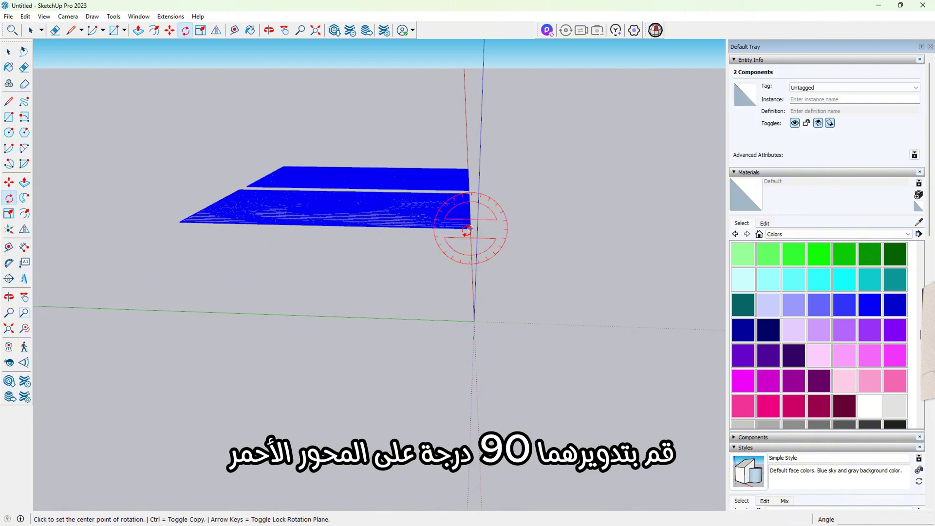
pyautogui.click(471, 229)
pyautogui.click(400, 226)
pyautogui.click(463, 183)
# Rotate the second portrait 90 degrees about the blue axis, centred in the gap between the portraits, so they stand perpendicular.
pyautogui.click(395, 270)
pyautogui.scroll(3, 412, 287)
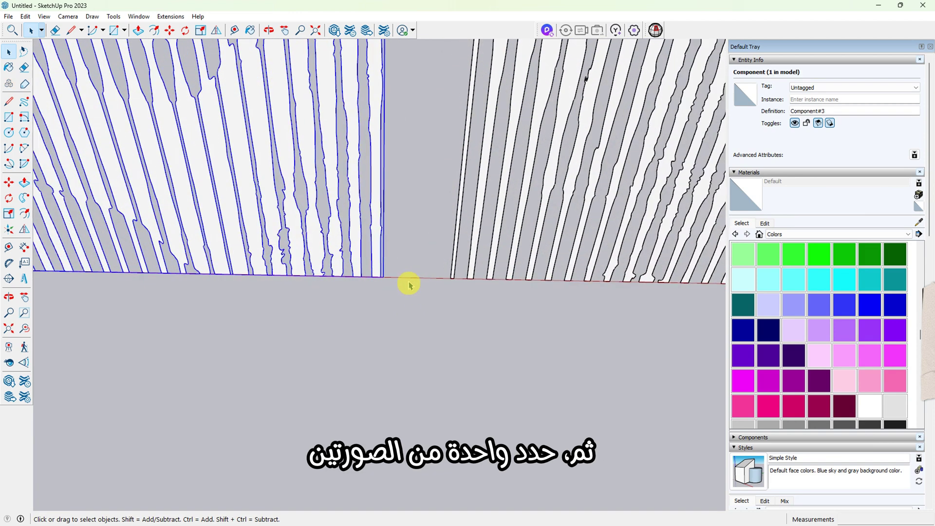
pyautogui.click(9, 199)
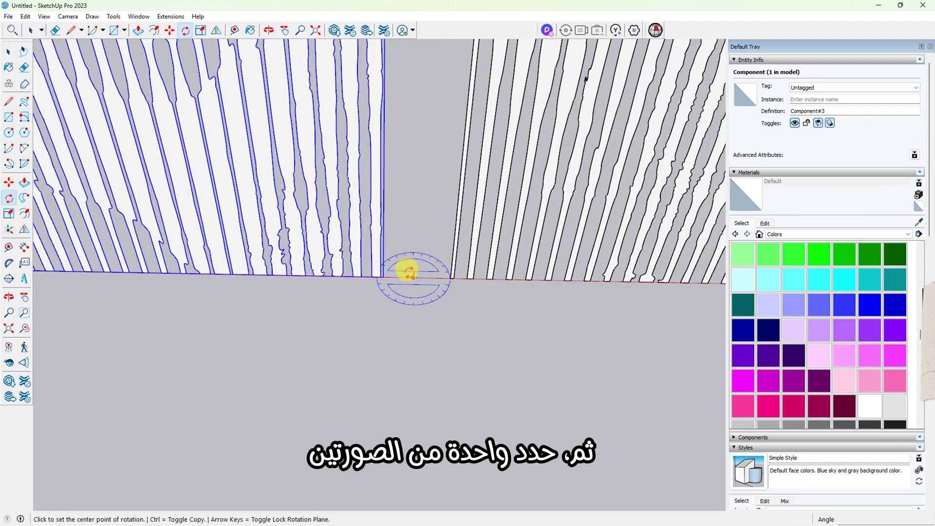
pyautogui.click(409, 275)
pyautogui.click(368, 270)
pyautogui.click(390, 298)
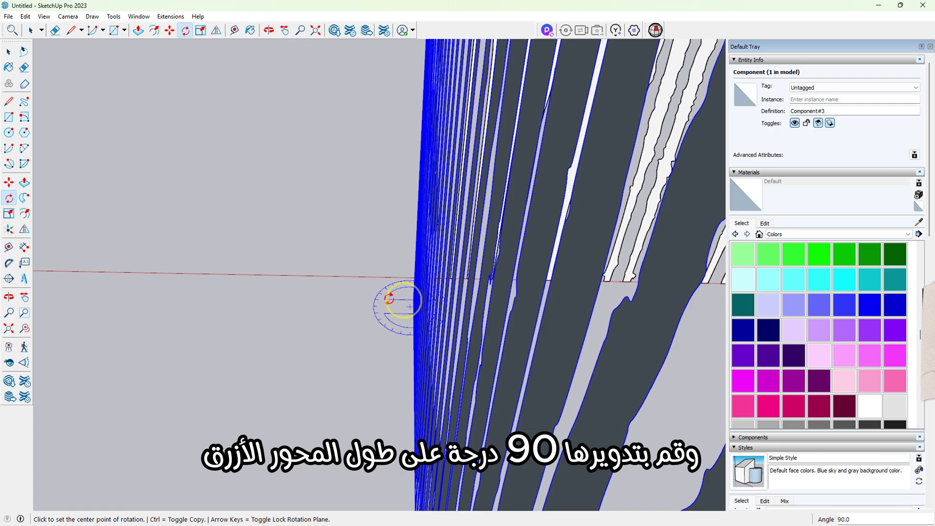
pyautogui.scroll(-8, 389, 299)
pyautogui.moveTo(525, 394); pyautogui.dragTo(259, 209, button='middle')
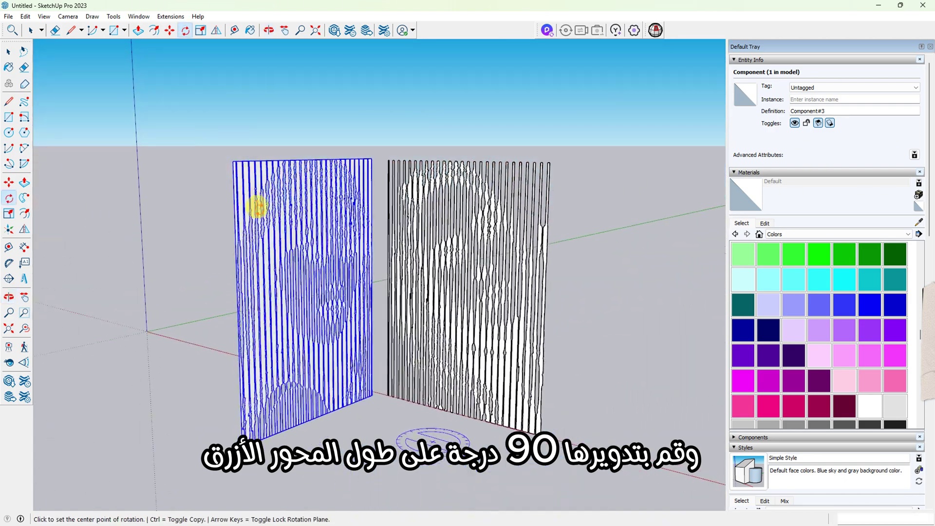
pyautogui.press('space')
pyautogui.click(350, 128)
pyautogui.scroll(3, 321, 207)
pyautogui.moveTo(320, 207); pyautogui.dragTo(273, 227, button='middle')
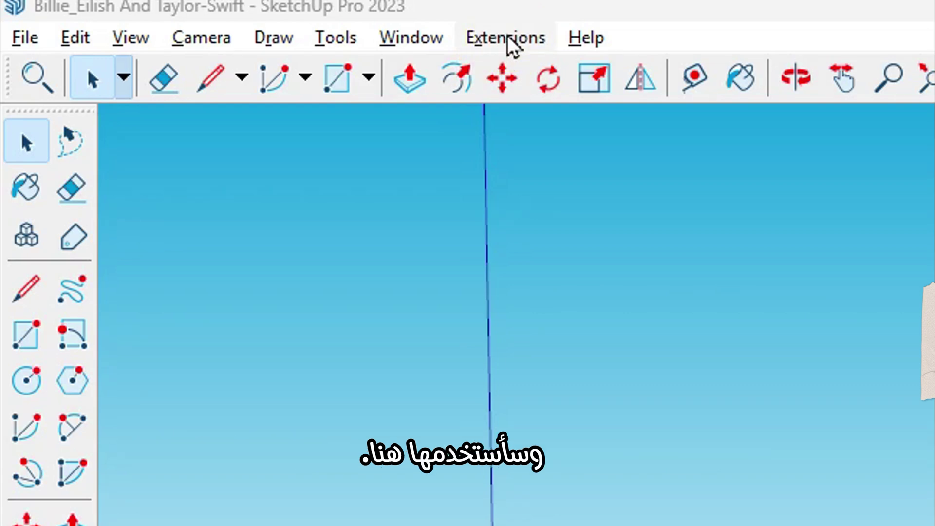
pyautogui.click(509, 39)
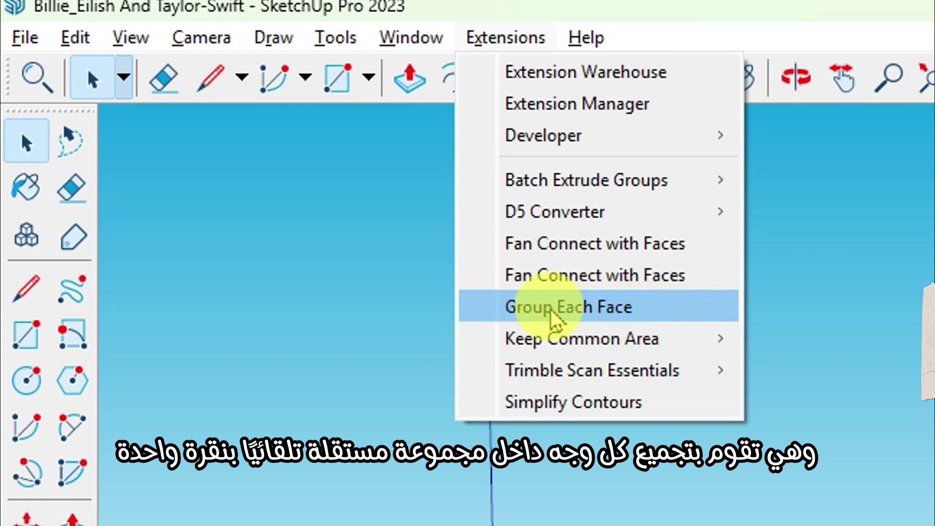
pyautogui.moveTo(482, 184)
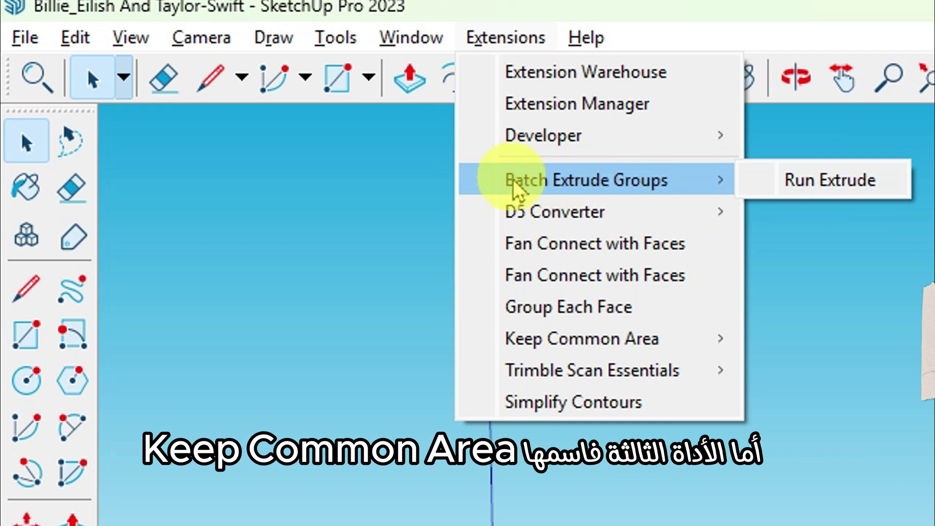
pyautogui.moveTo(555, 344)
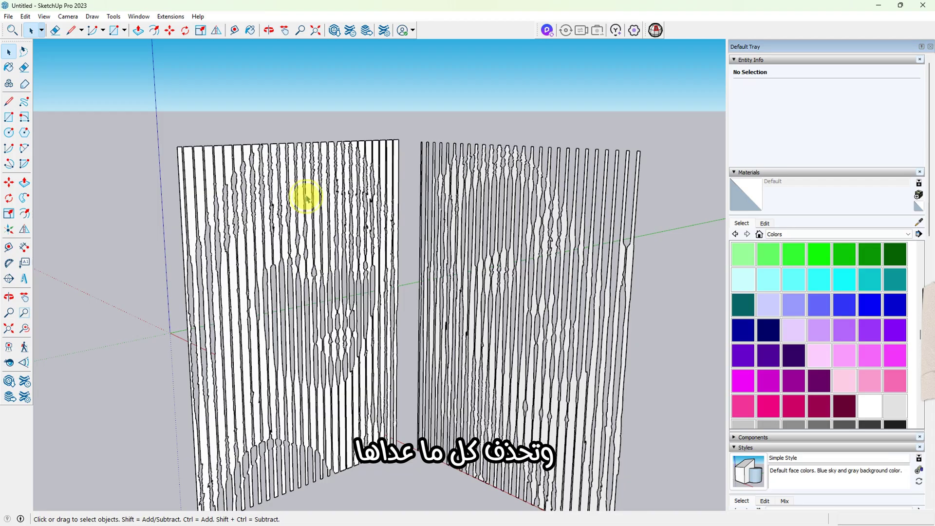
# Explode the second portrait's component and turn each of its stripe faces into a separate group with Group Each Face.
pyautogui.click(306, 197)
pyautogui.rightClick(307, 198)
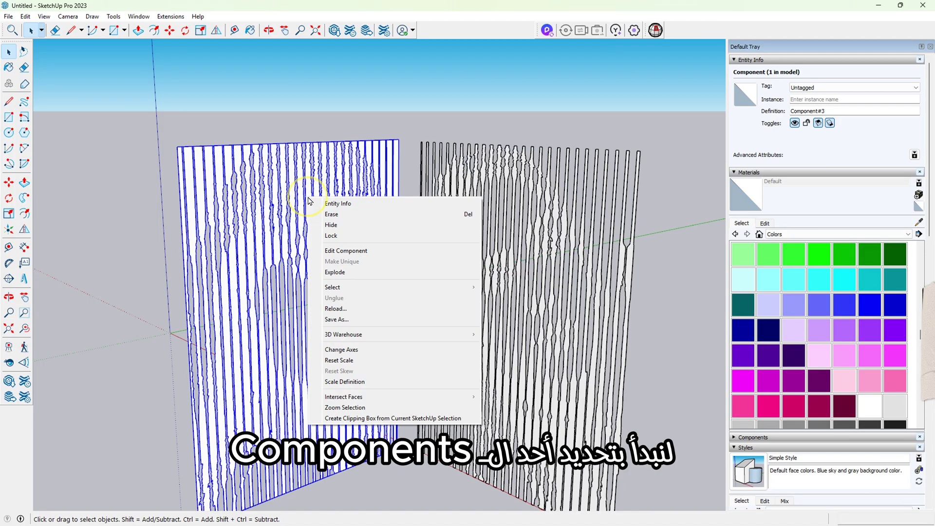
pyautogui.click(335, 273)
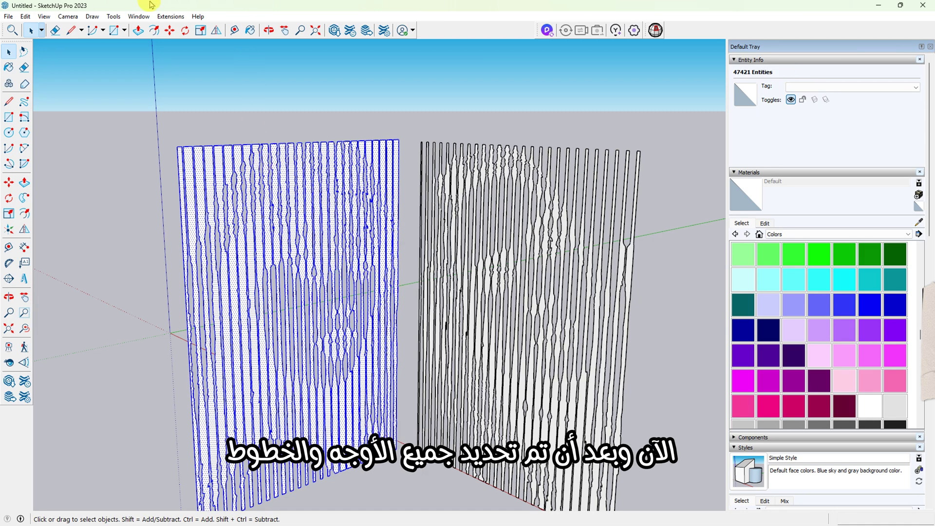
pyautogui.click(167, 19)
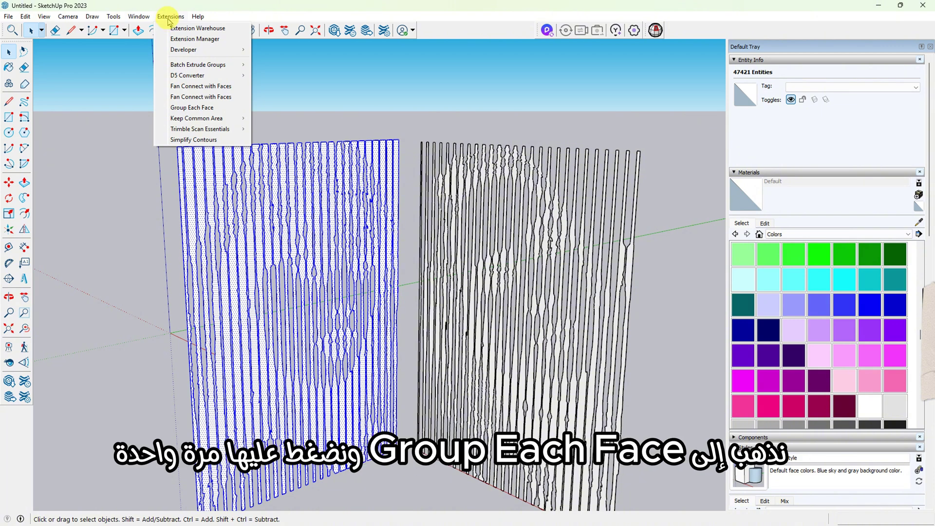
pyautogui.click(205, 112)
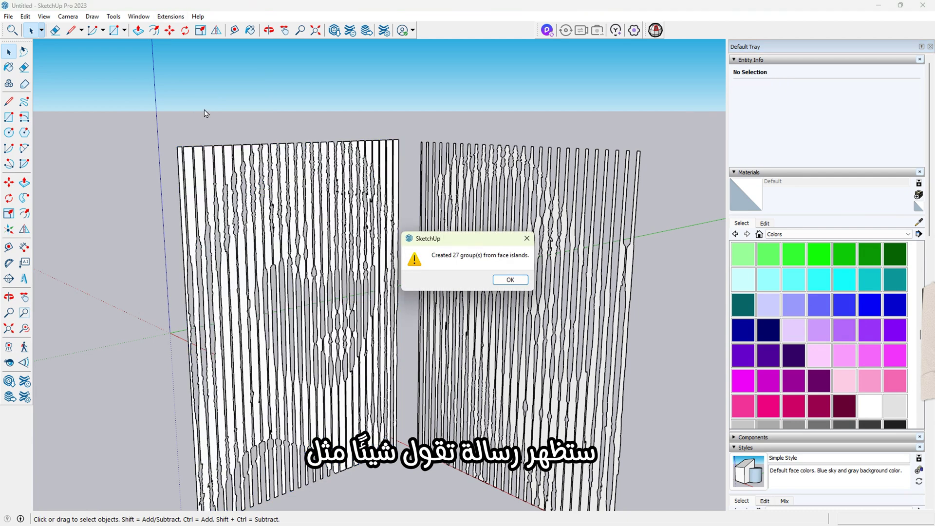
pyautogui.click(508, 278)
# Explode the first portrait's component and put each of its stripe faces into its own group with Group Each Face.
pyautogui.moveTo(393, 254); pyautogui.dragTo(607, 240, button='middle')
pyautogui.click(600, 231)
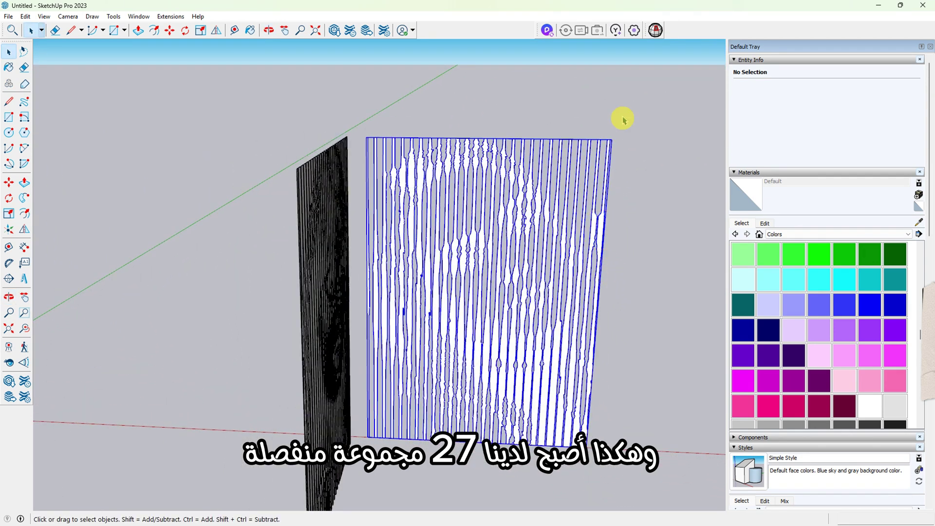
pyautogui.rightClick(594, 222)
pyautogui.click(614, 297)
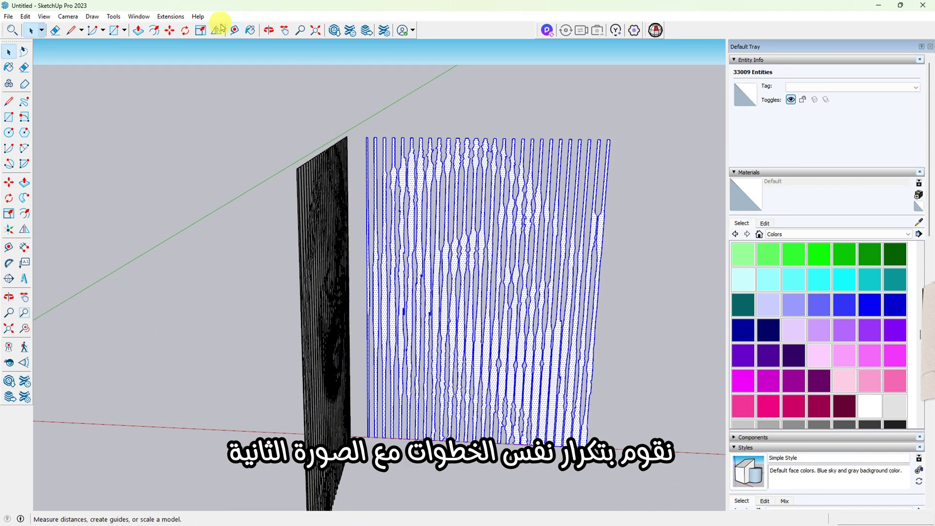
pyautogui.click(168, 18)
pyautogui.click(183, 97)
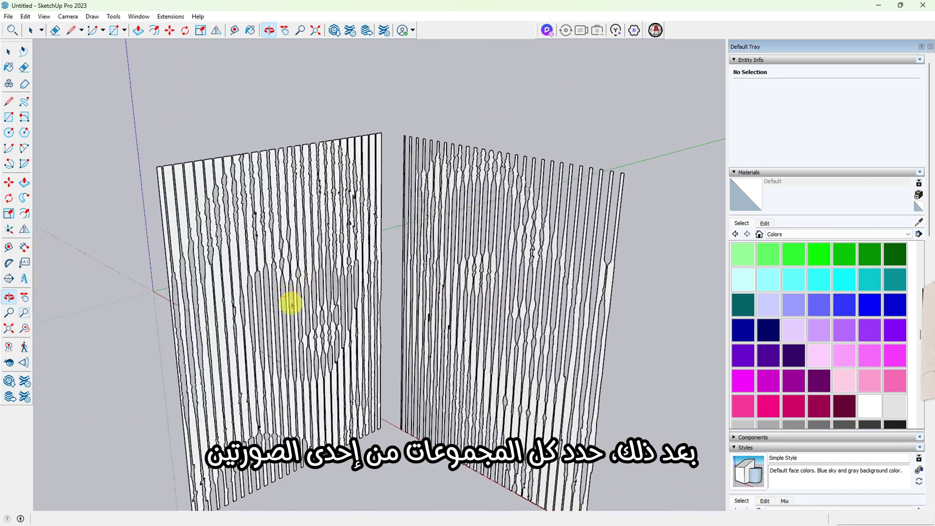
# Select all of the second portrait's stripe groups and extrude them 10000 cm with Batch Extrude Groups.
pyautogui.moveTo(388, 104); pyautogui.dragTo(126, 195)
pyautogui.moveTo(126, 194); pyautogui.dragTo(192, 225, button='middle')
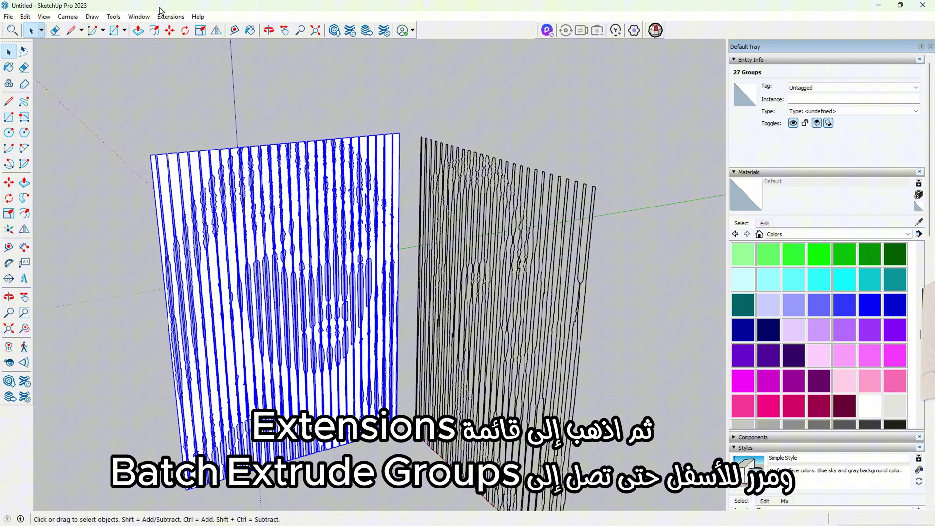
pyautogui.click(170, 17)
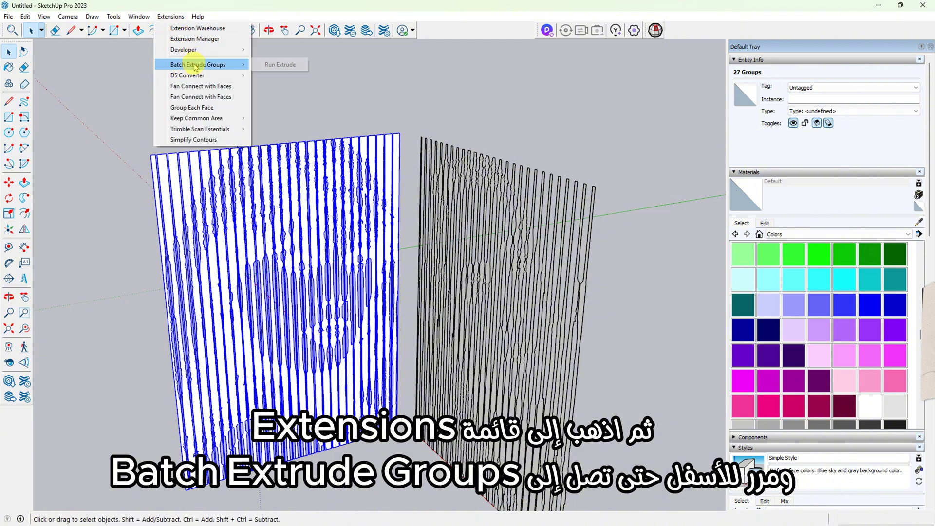
pyautogui.click(282, 64)
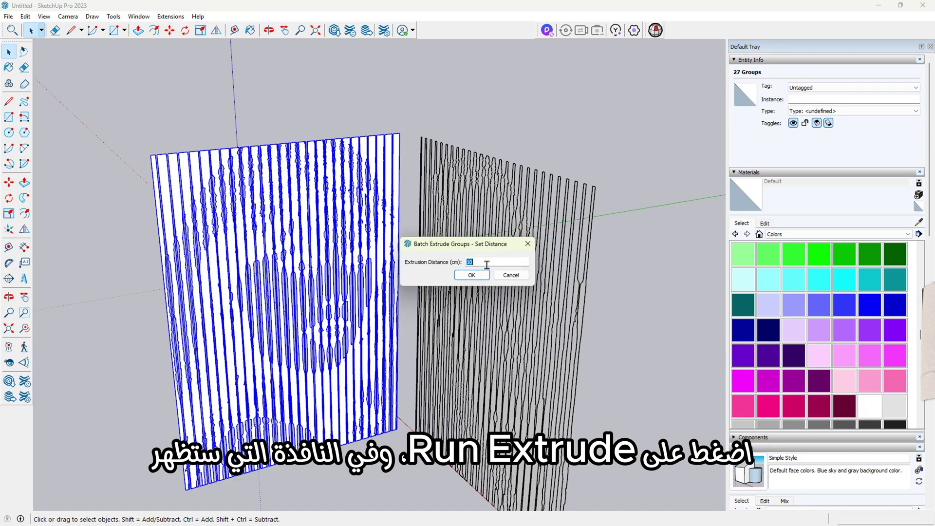
pyautogui.write('100')
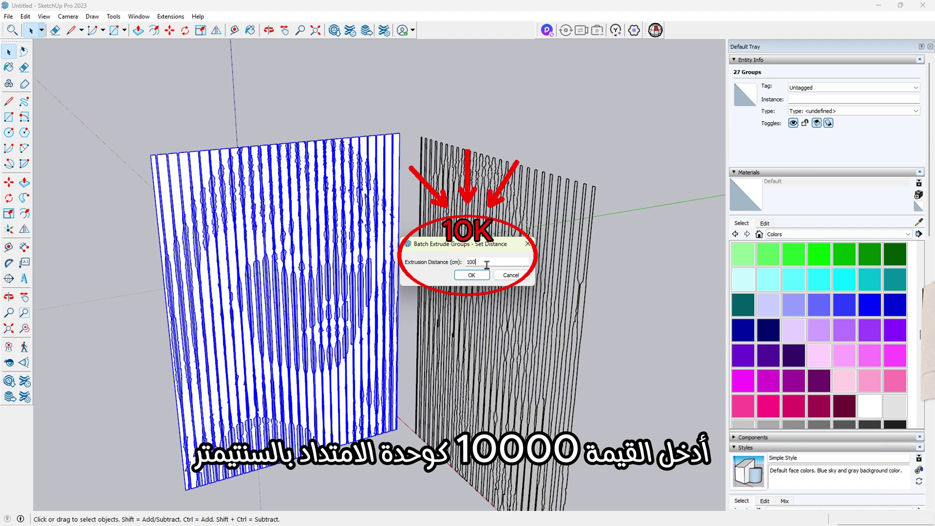
pyautogui.write('00')
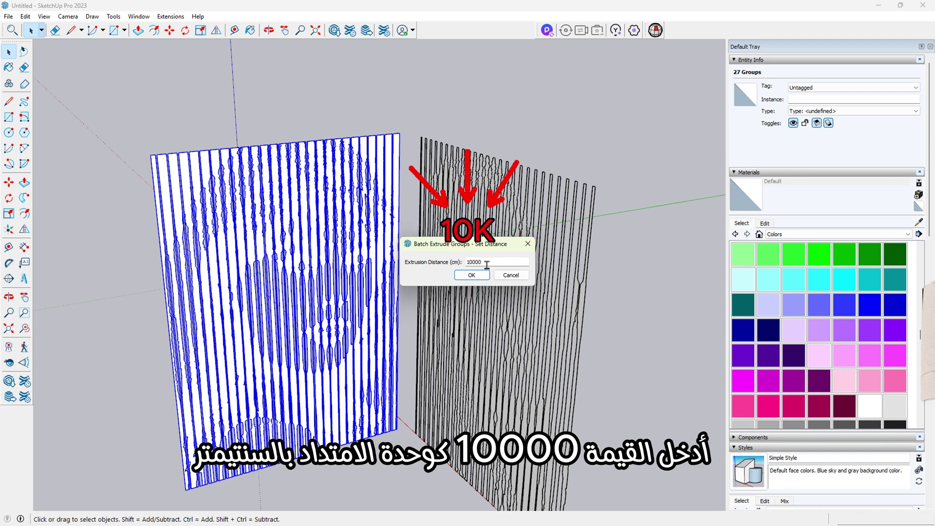
pyautogui.click(480, 261)
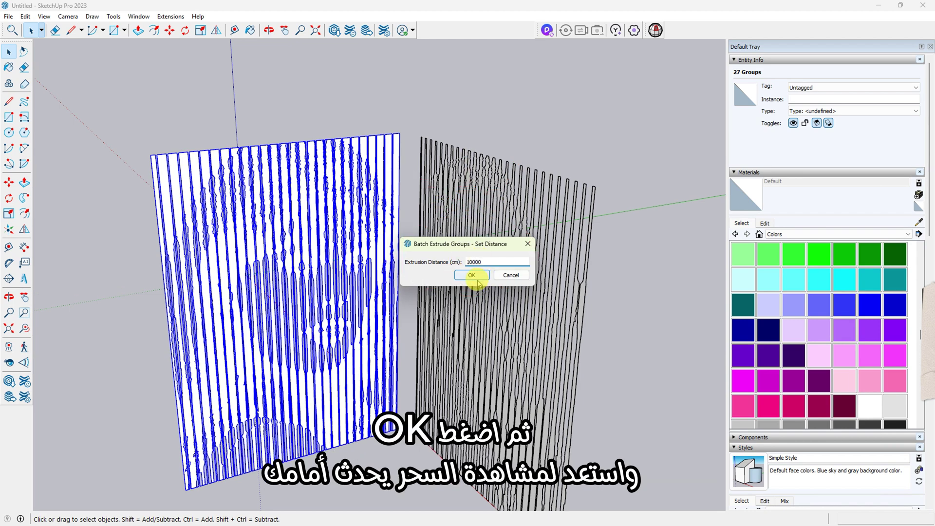
pyautogui.click(472, 276)
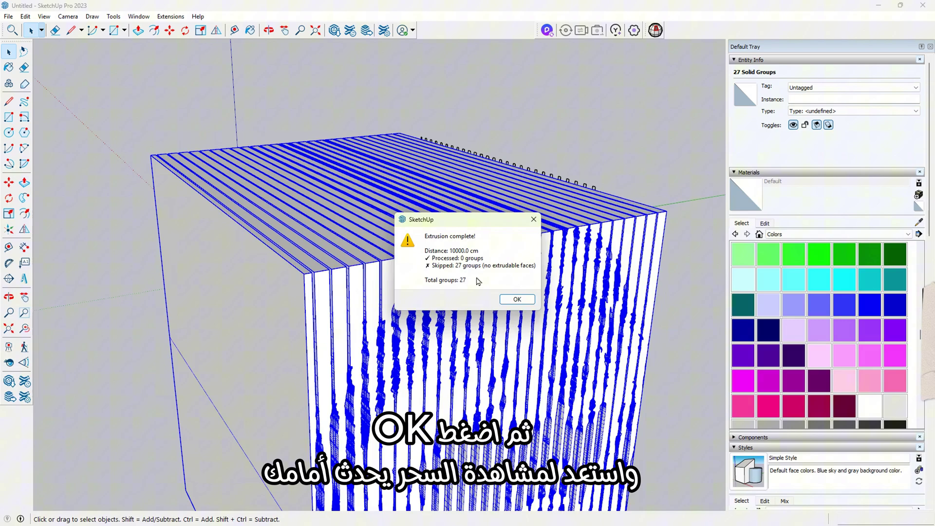
# Extrude all of the first portrait's stripe groups with Batch Extrude Groups so they cross the second portrait's extruded stripes.
pyautogui.moveTo(474, 292); pyautogui.dragTo(361, 163, button='middle')
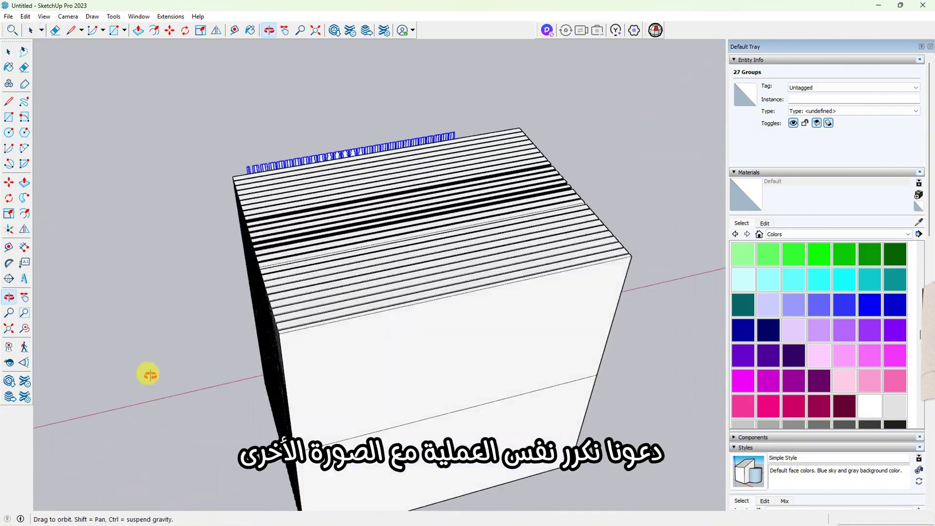
pyautogui.click(170, 16)
pyautogui.click(268, 66)
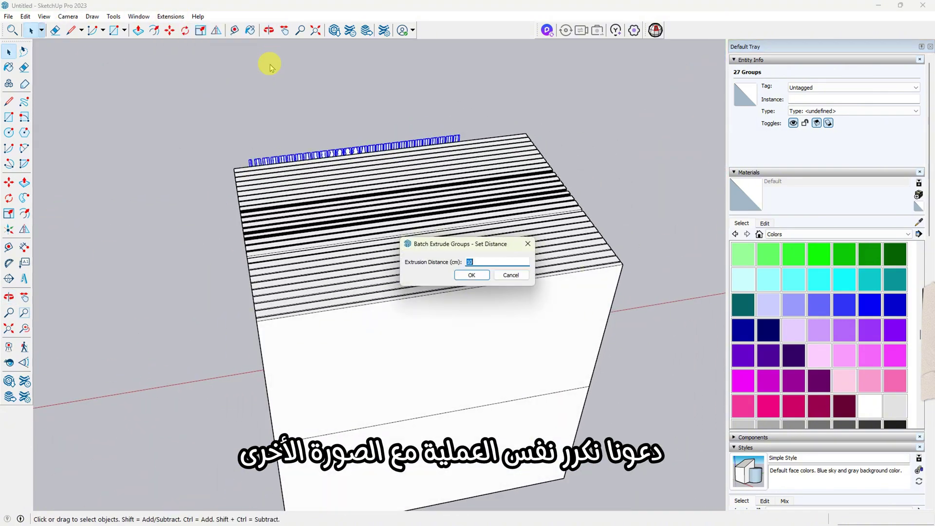
pyautogui.click(472, 274)
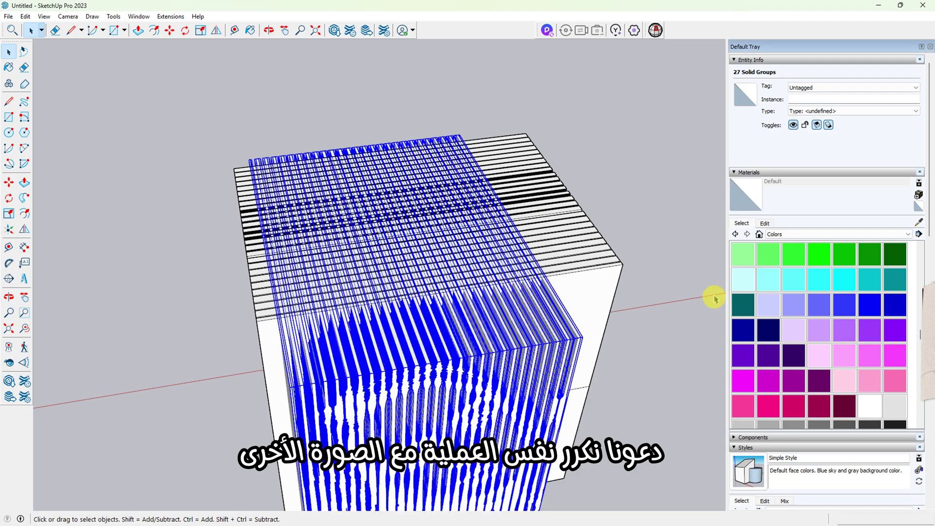
pyautogui.click(924, 460)
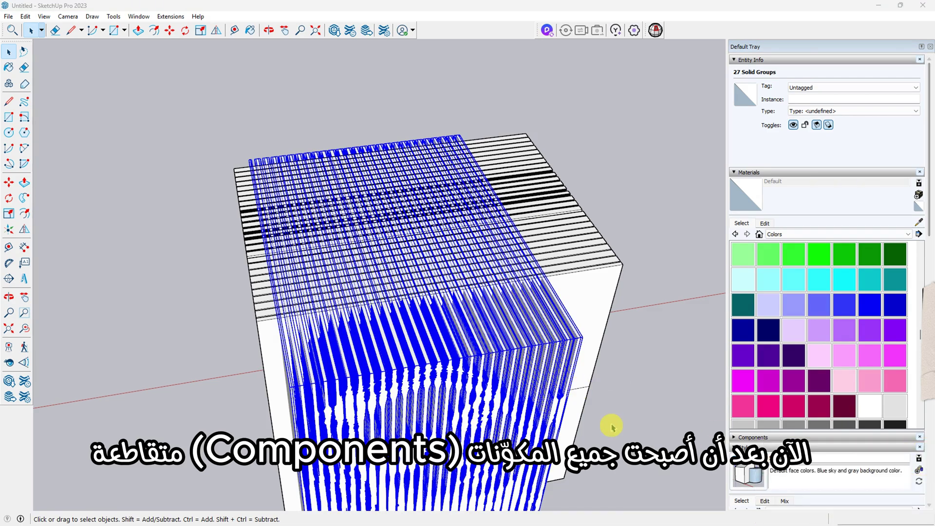
# Starting at one corner of the block, intersect the outermost stripe group of each portrait using Keep Common Area.
pyautogui.moveTo(606, 376); pyautogui.dragTo(279, 320, button='middle')
pyautogui.scroll(5, 358, 250)
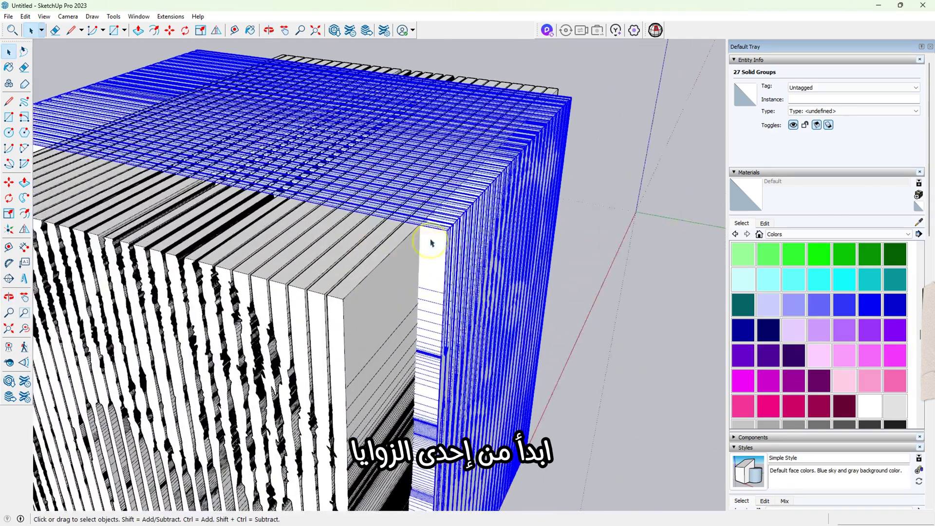
pyautogui.click(430, 242)
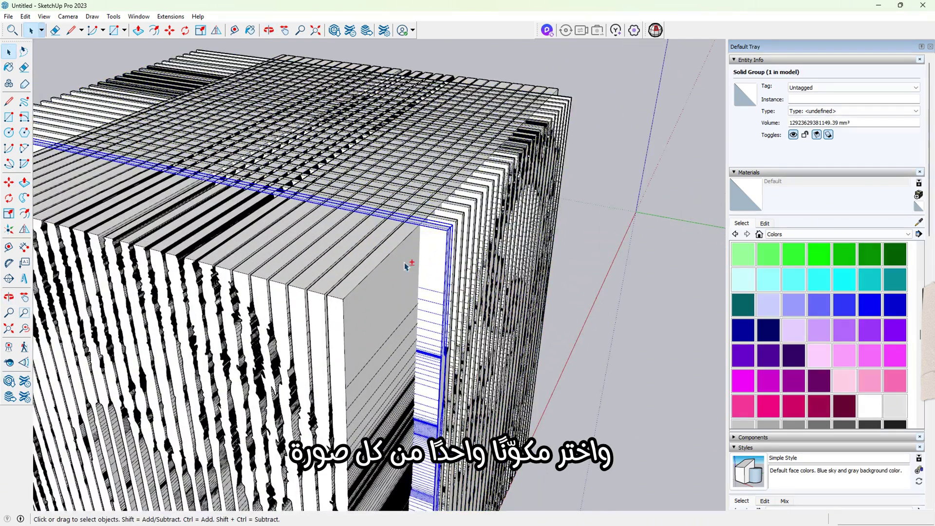
pyautogui.keyDown('ctrl'); pyautogui.click(406, 265); pyautogui.keyUp('ctrl')
pyautogui.click(175, 15)
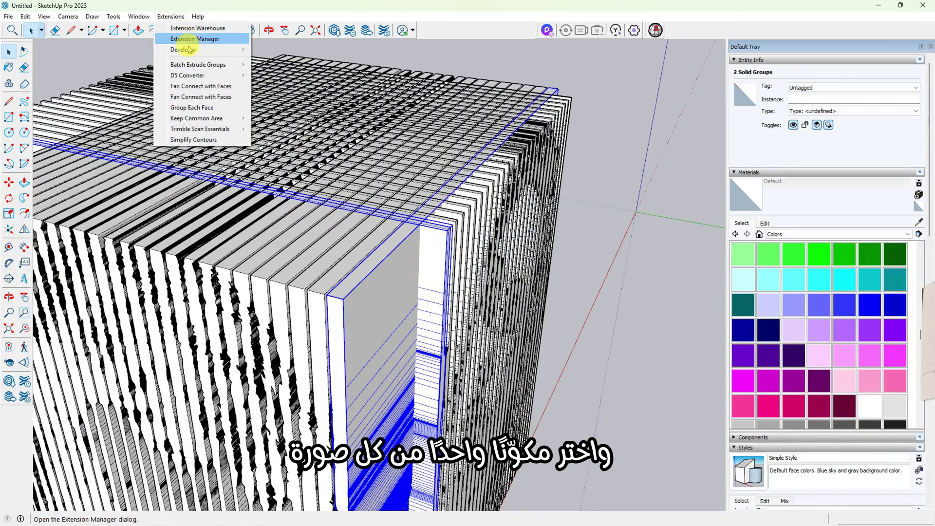
pyautogui.moveTo(188, 122)
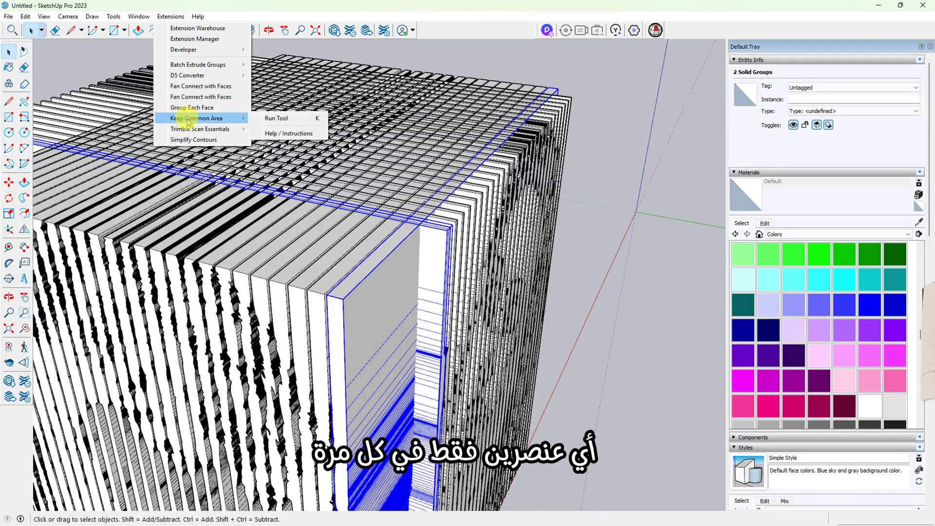
pyautogui.click(283, 122)
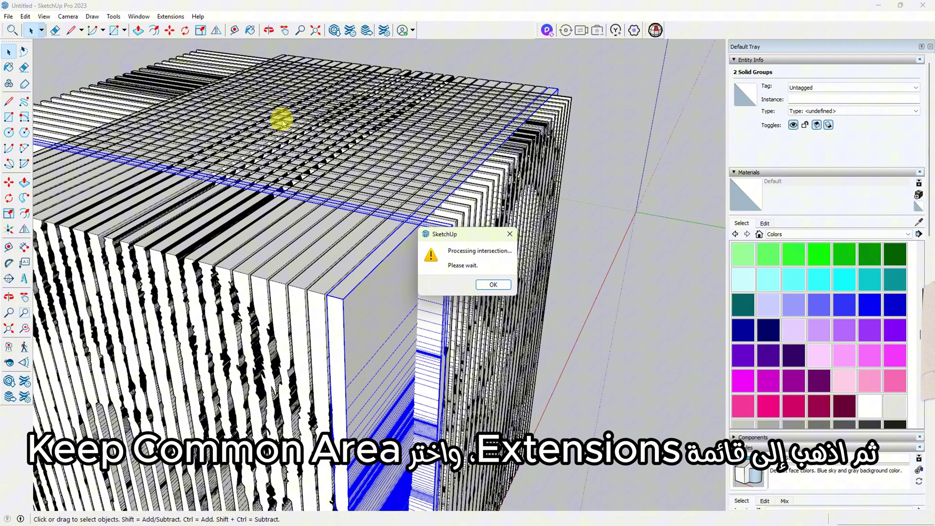
pyautogui.click(494, 285)
pyautogui.click(466, 302)
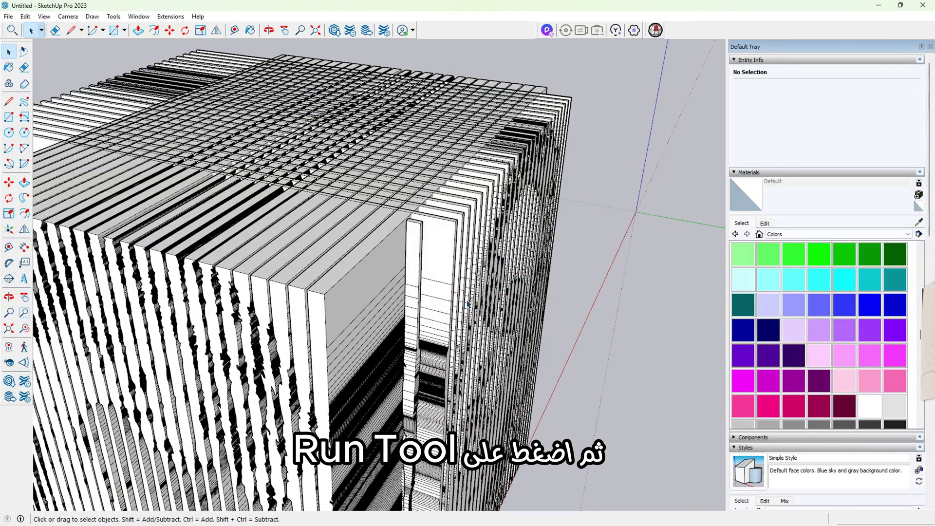
# Apply Keep Common Area to the second pair of crossing stripe groups, one from each portrait, beside the finished corner.
pyautogui.click(354, 276)
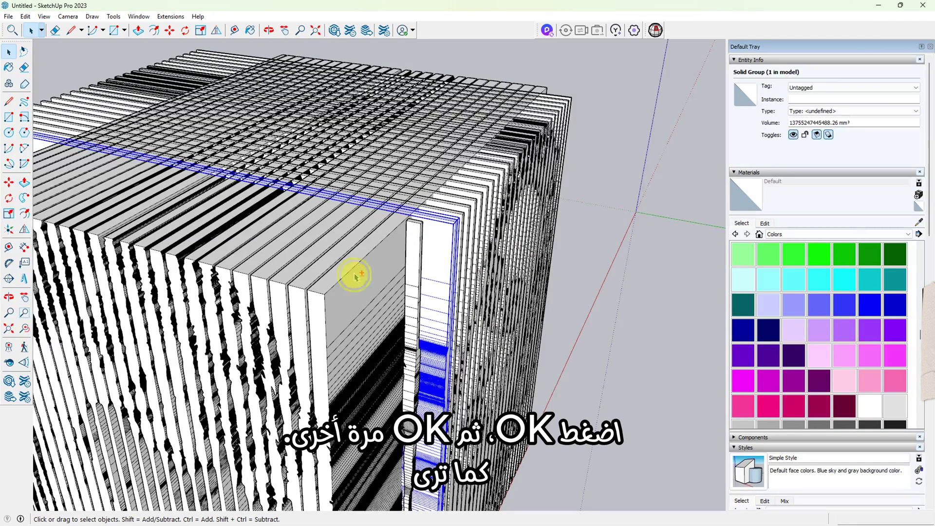
pyautogui.keyDown('ctrl'); pyautogui.click(354, 276); pyautogui.keyUp('ctrl')
pyautogui.click(170, 16)
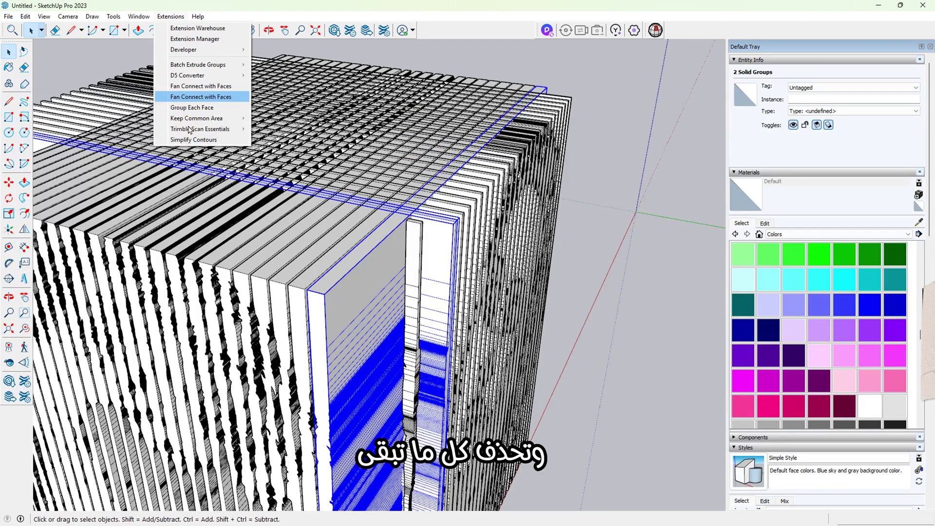
pyautogui.moveTo(194, 133)
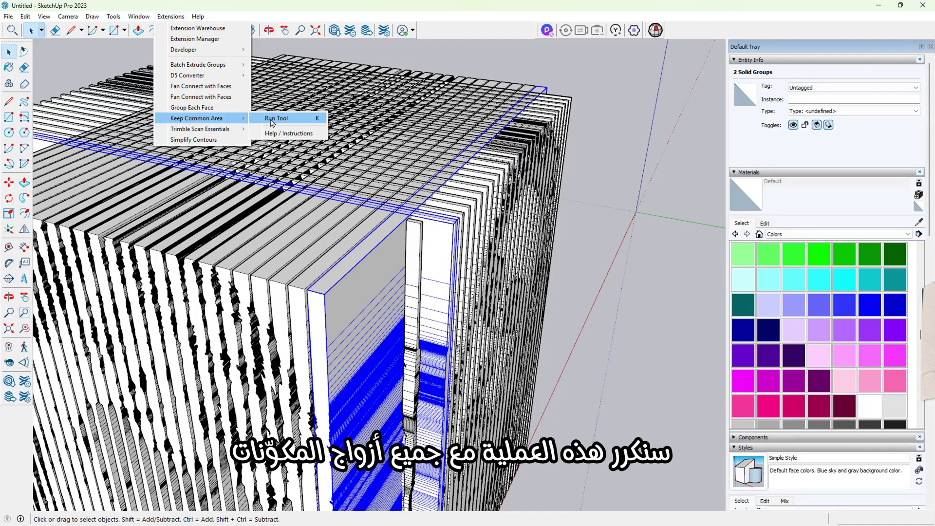
pyautogui.click(271, 120)
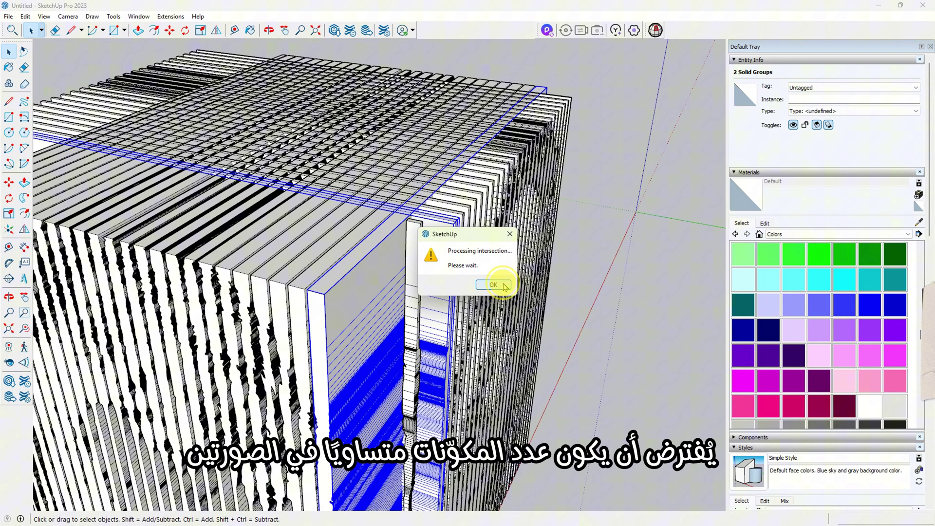
pyautogui.click(496, 284)
# Repeat Keep Common Area on each successive pair of crossing stripe groups, working away from the corner until only the last pair remains.
pyautogui.moveTo(499, 281); pyautogui.dragTo(345, 240, button='middle')
pyautogui.click(287, 242)
pyautogui.keyDown('shift'); pyautogui.click(382, 217); pyautogui.keyUp('shift')
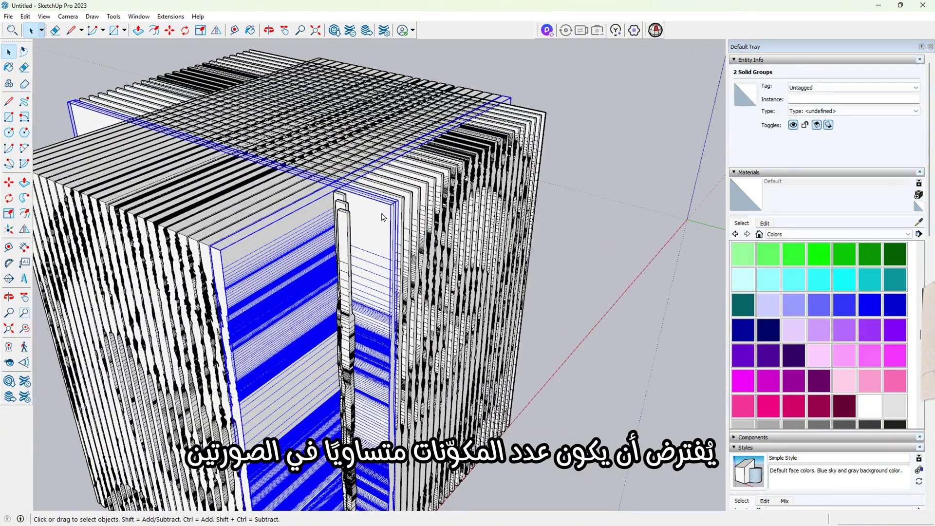
pyautogui.press('Delete')
pyautogui.click(282, 232)
pyautogui.keyDown('shift'); pyautogui.click(380, 216); pyautogui.keyUp('shift')
pyautogui.press('Delete')
pyautogui.click(278, 226)
pyautogui.keyDown('shift'); pyautogui.click(372, 217); pyautogui.keyUp('shift')
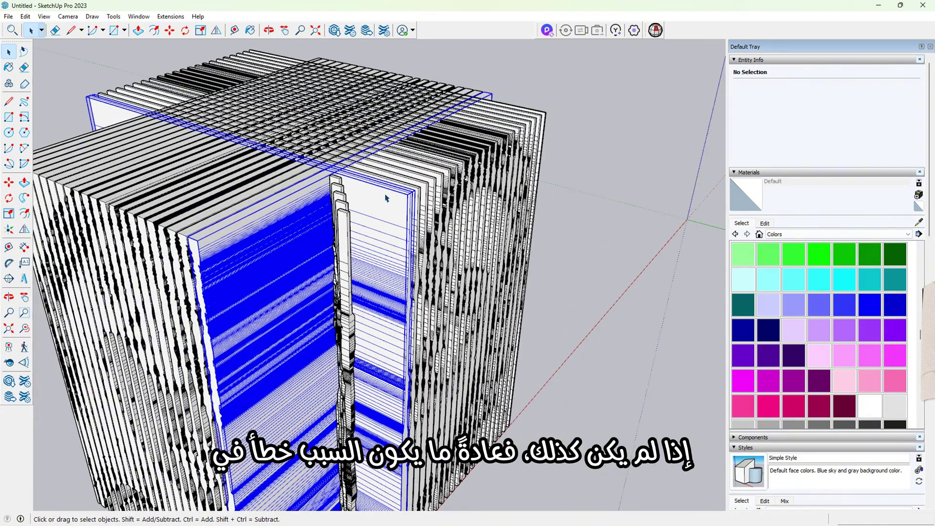
pyautogui.click(271, 192)
pyautogui.keyDown('shift'); pyautogui.click(397, 203); pyautogui.keyUp('shift')
pyautogui.press('Delete')
pyautogui.click(398, 204)
pyautogui.keyDown('shift'); pyautogui.click(309, 166); pyautogui.keyUp('shift')
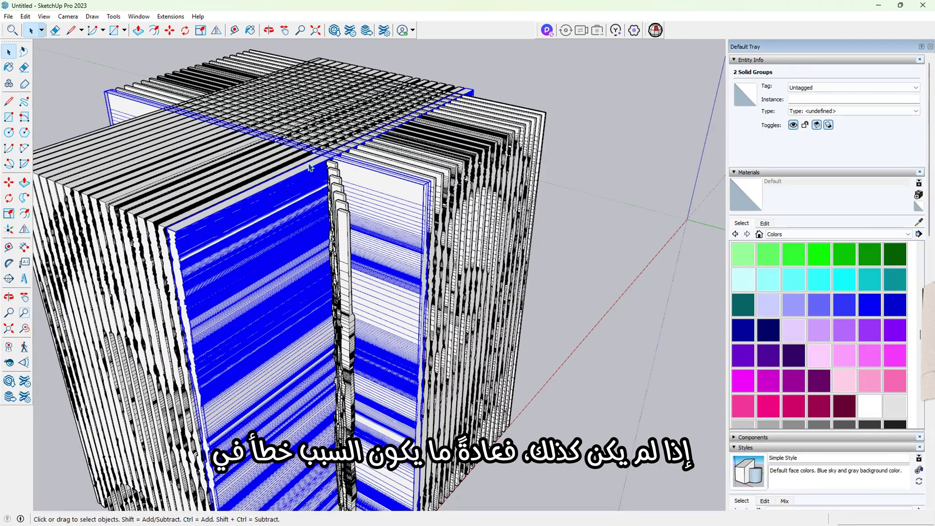
pyautogui.press('Delete')
pyautogui.click(311, 165)
pyautogui.keyDown('shift'); pyautogui.click(362, 160); pyautogui.keyUp('shift')
pyautogui.press('Delete')
pyautogui.click(363, 166)
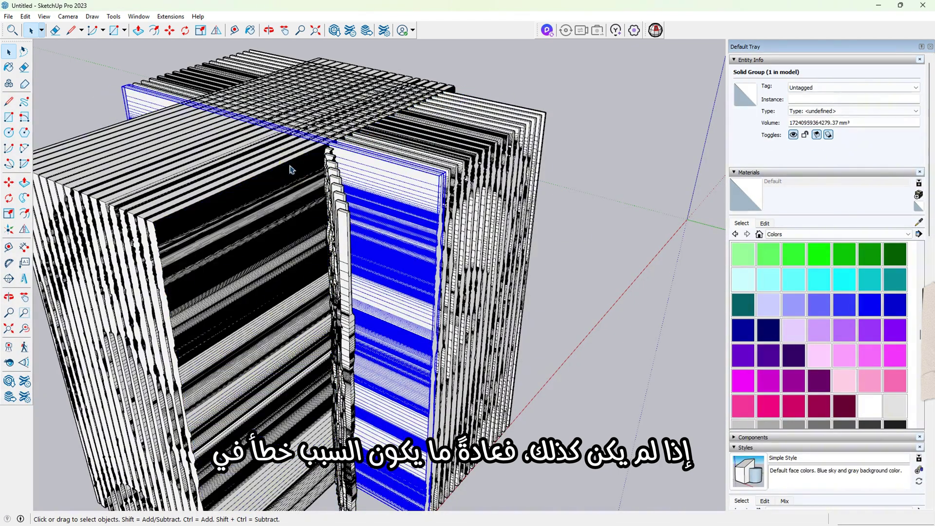
pyautogui.keyDown('shift'); pyautogui.click(276, 171); pyautogui.keyUp('shift')
pyautogui.press('Delete')
pyautogui.click(276, 170)
pyautogui.keyDown('shift'); pyautogui.click(418, 175); pyautogui.keyUp('shift')
pyautogui.press('Delete')
pyautogui.click(418, 174)
pyautogui.keyDown('shift'); pyautogui.click(286, 192); pyautogui.keyUp('shift')
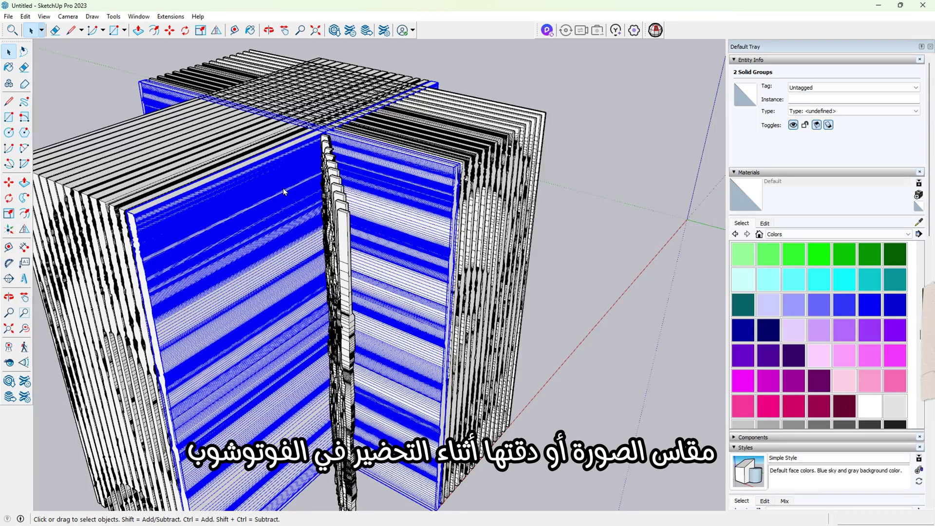
pyautogui.press('Delete')
pyautogui.click(286, 192)
pyautogui.keyDown('shift'); pyautogui.click(365, 165); pyautogui.keyUp('shift')
pyautogui.press('Delete')
pyautogui.click(365, 165)
pyautogui.press('Delete')
pyautogui.click(279, 172)
pyautogui.keyDown('shift'); pyautogui.click(475, 159); pyautogui.keyUp('shift')
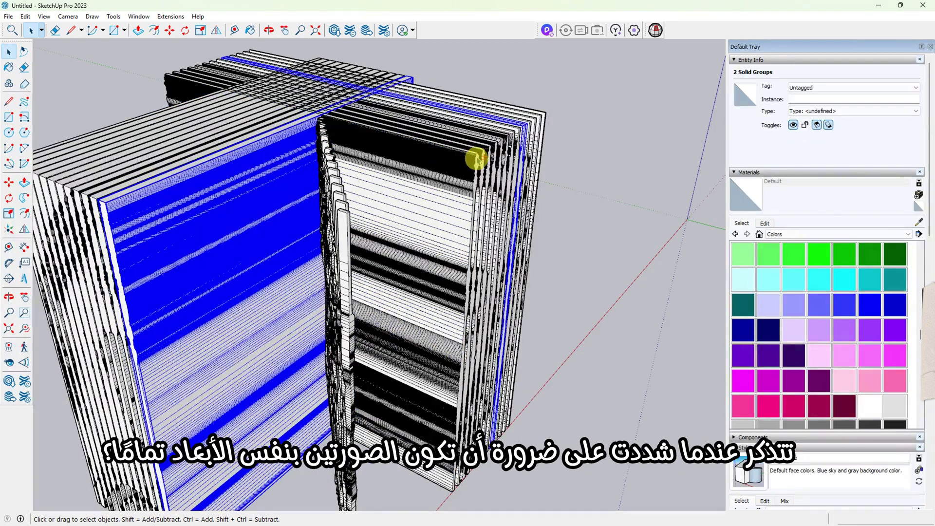
pyautogui.click(438, 169)
pyautogui.keyDown('shift'); pyautogui.click(214, 183); pyautogui.keyUp('shift')
pyautogui.press('Delete')
pyautogui.click(211, 182)
pyautogui.keyDown('shift'); pyautogui.click(386, 186); pyautogui.keyUp('shift')
pyautogui.press('Delete')
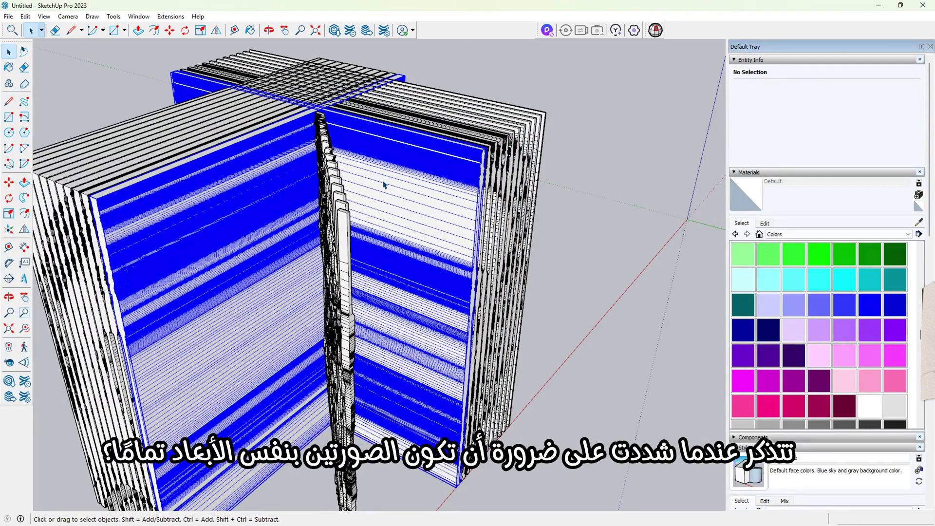
pyautogui.click(385, 185)
pyautogui.keyDown('shift'); pyautogui.click(281, 172); pyautogui.keyUp('shift')
pyautogui.press('Delete')
pyautogui.click(382, 184)
pyautogui.keyDown('shift'); pyautogui.click(270, 173); pyautogui.keyUp('shift')
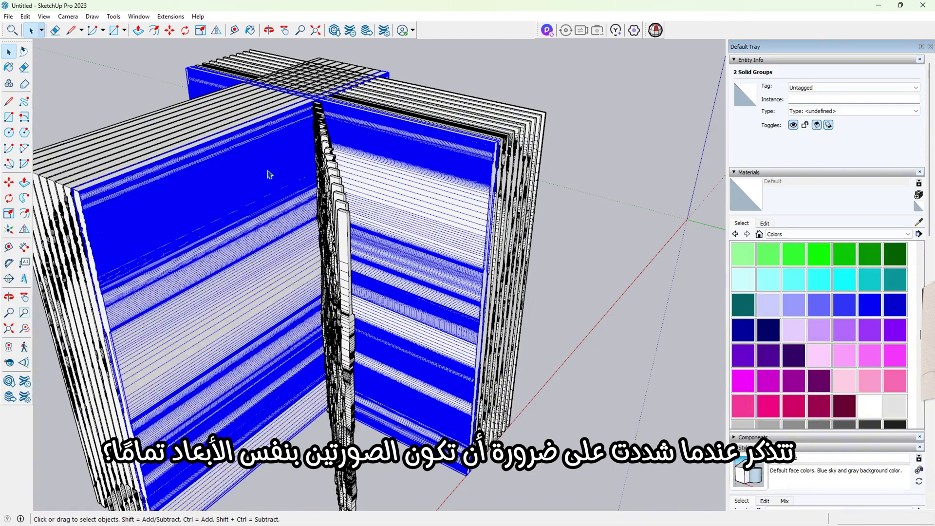
pyautogui.click(269, 173)
pyautogui.press('Delete')
pyautogui.click(271, 175)
pyautogui.keyDown('shift'); pyautogui.click(378, 156); pyautogui.keyUp('shift')
pyautogui.press('Delete')
pyautogui.keyDown('shift'); pyautogui.click(231, 222); pyautogui.keyUp('shift')
pyautogui.press('Delete')
pyautogui.click(269, 214)
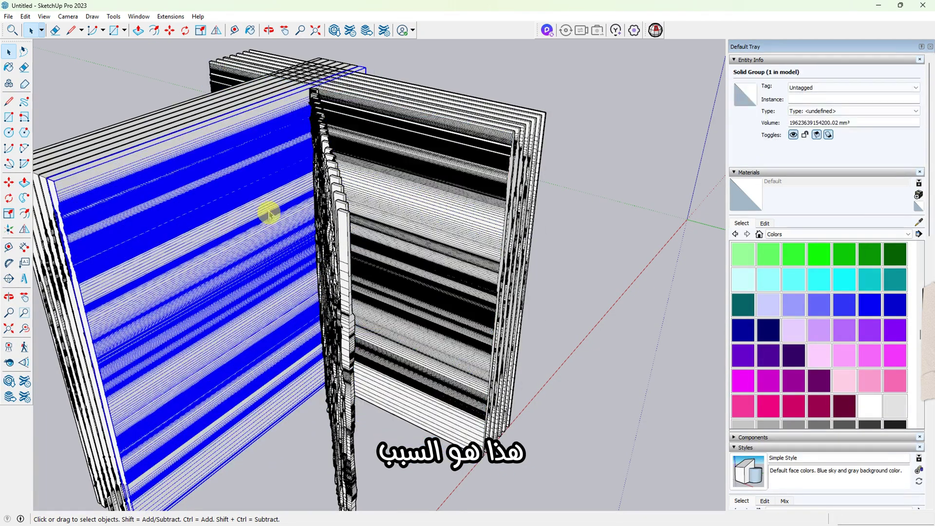
pyautogui.keyDown('shift'); pyautogui.click(414, 193); pyautogui.keyUp('shift')
pyautogui.press('Delete')
pyautogui.click(414, 193)
pyautogui.keyDown('shift'); pyautogui.click(264, 210); pyautogui.keyUp('shift')
pyautogui.press('Delete')
pyautogui.click(264, 209)
pyautogui.keyDown('shift'); pyautogui.click(384, 198); pyautogui.keyUp('shift')
pyautogui.press('Delete')
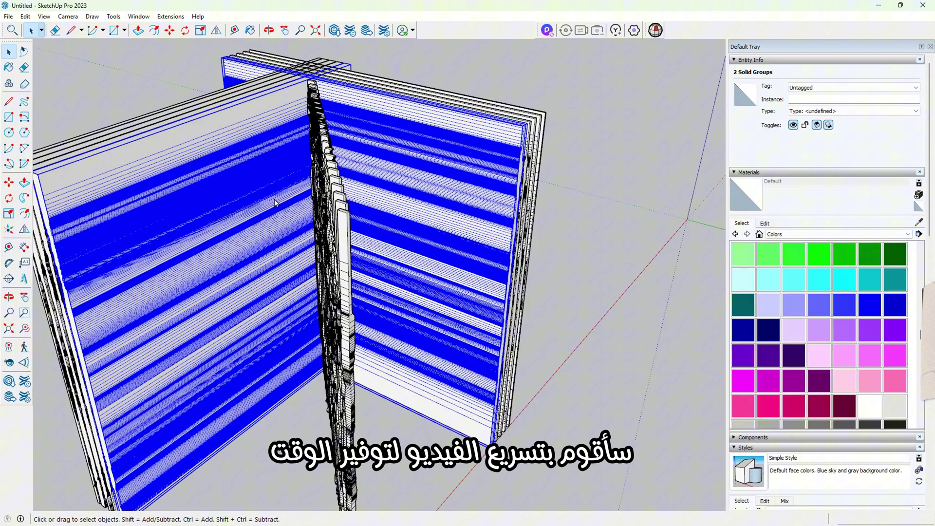
pyautogui.keyDown('shift'); pyautogui.click(271, 196); pyautogui.keyUp('shift')
pyautogui.press('Delete')
pyautogui.press('Return')
pyautogui.click(432, 138)
pyautogui.keyDown('shift'); pyautogui.click(225, 250); pyautogui.keyUp('shift')
pyautogui.press('Delete')
pyautogui.press('Return')
pyautogui.click(225, 250)
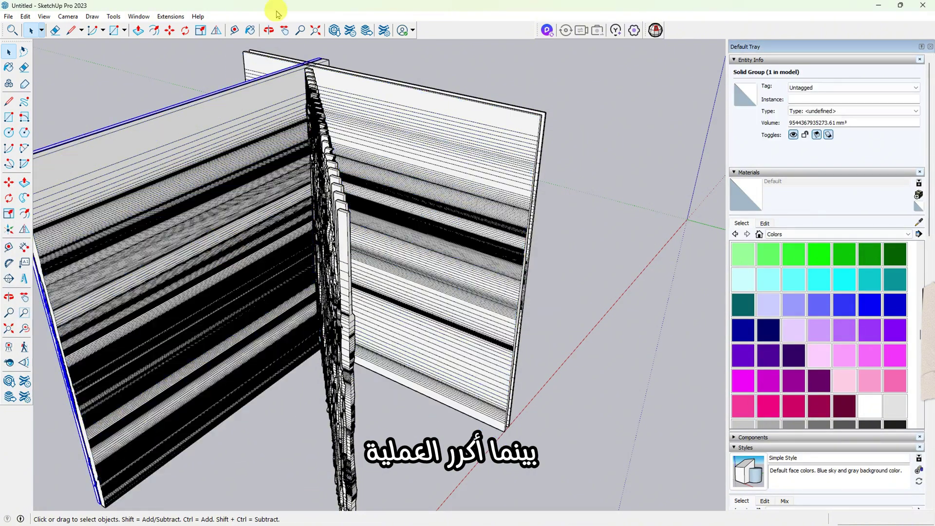
pyautogui.keyDown('shift'); pyautogui.click(427, 104); pyautogui.keyUp('shift')
pyautogui.click(416, 185)
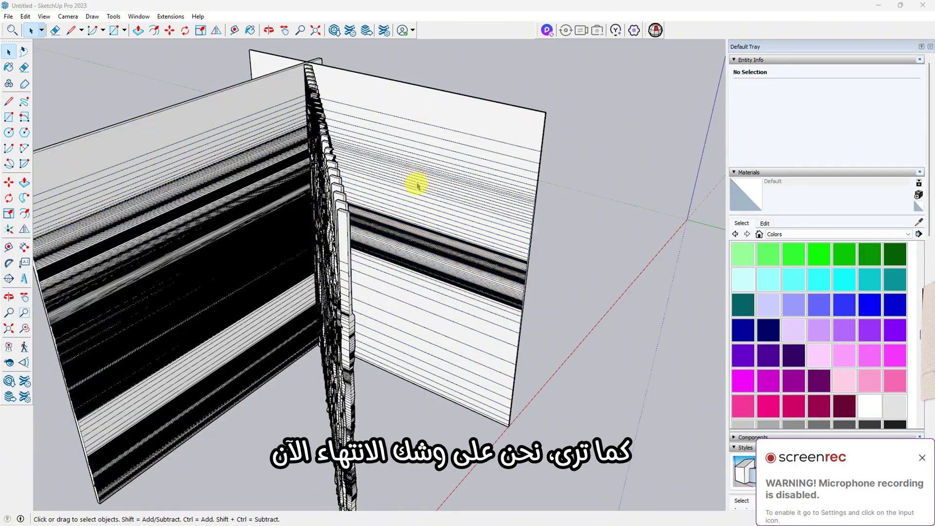
# Intersect the last remaining pair of crossing stripe groups with Keep Common Area.
pyautogui.click(462, 113)
pyautogui.keyDown('shift'); pyautogui.click(220, 102); pyautogui.keyUp('shift')
pyautogui.click(171, 16)
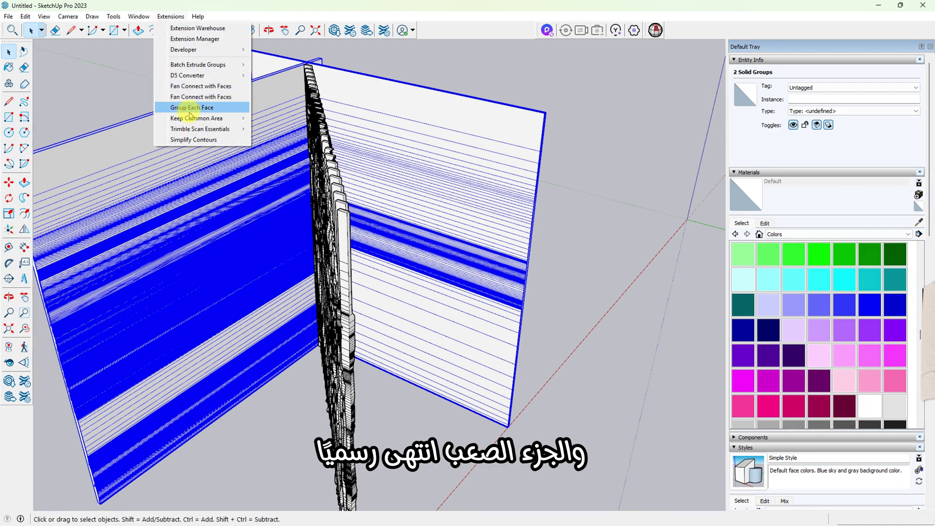
pyautogui.moveTo(195, 118)
pyautogui.click(270, 118)
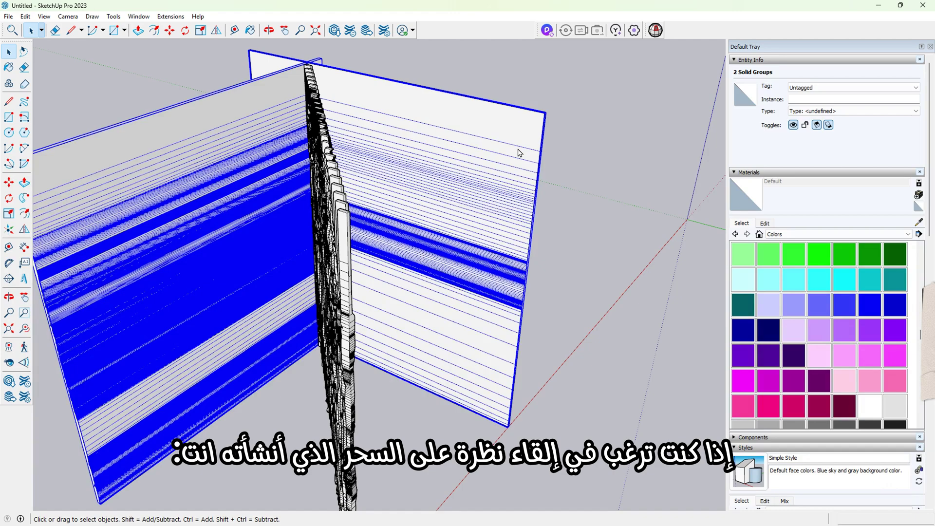
pyautogui.press('Delete')
pyautogui.click(511, 284)
# Select all 27 Common Area groups, paint them dark blue with Color I08, and clear the selection.
pyautogui.moveTo(324, 344)
pyautogui.mouseDown(button='middle')
pyautogui.moveTo(417, 324)
pyautogui.moveTo(618, 250)
pyautogui.moveTo(439, 156)
pyautogui.moveTo(448, 213)
pyautogui.mouseUp(button='middle')
pyautogui.moveTo(626, 59); pyautogui.dragTo(202, 183)
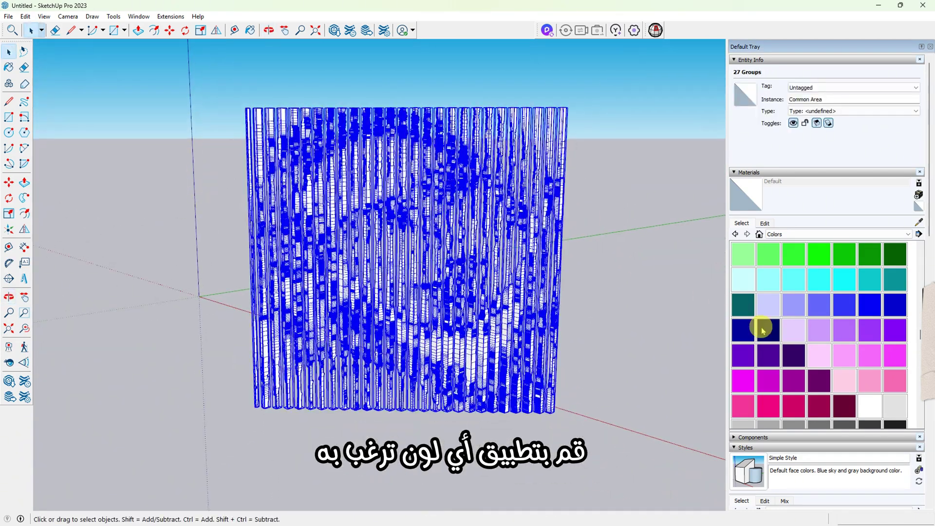
pyautogui.click(763, 330)
pyautogui.click(557, 105)
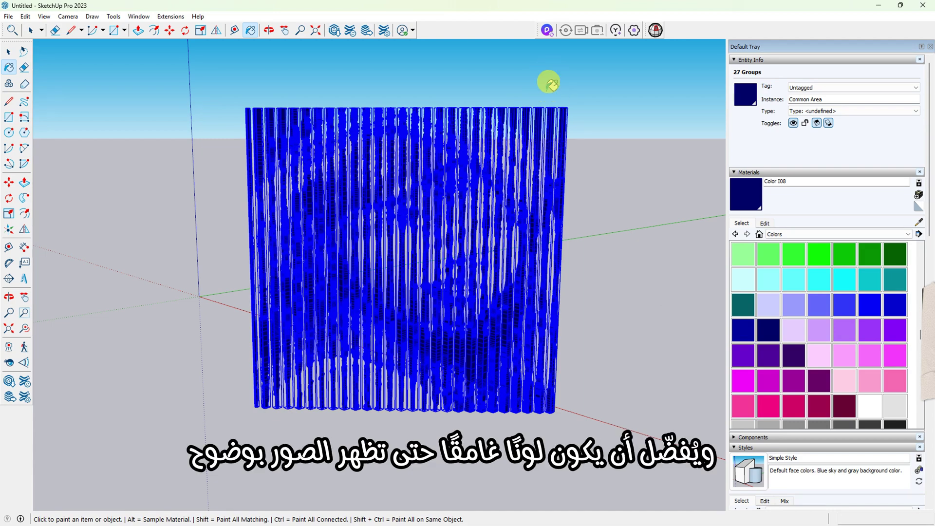
pyautogui.press('space')
pyautogui.click(546, 100)
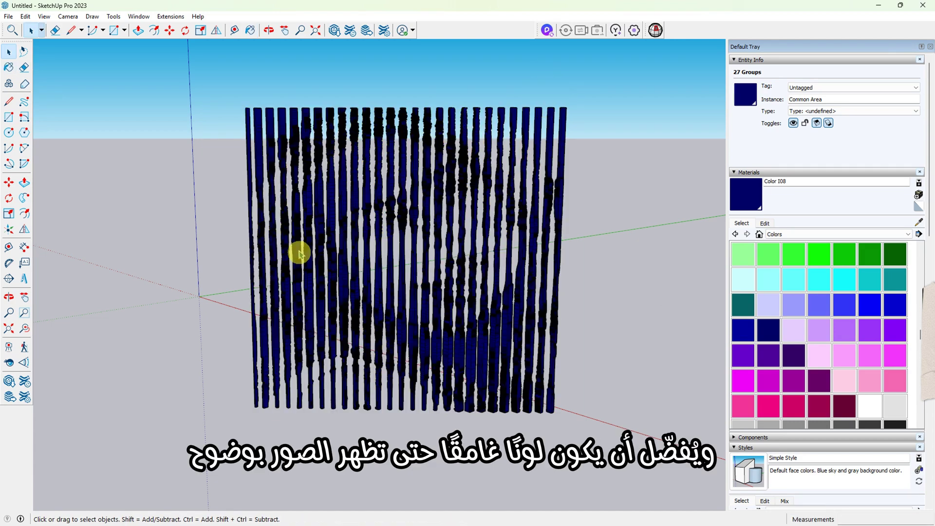
# Turn off the display of Edges in the current style's edge settings.
pyautogui.moveTo(268, 259); pyautogui.dragTo(467, 237, button='middle')
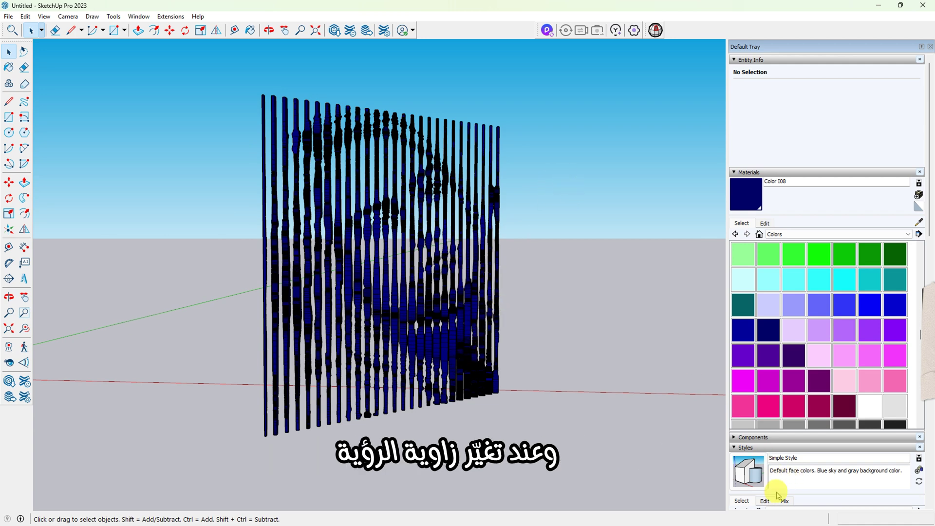
pyautogui.scroll(-2, 777, 491)
pyautogui.scroll(-2, 771, 469)
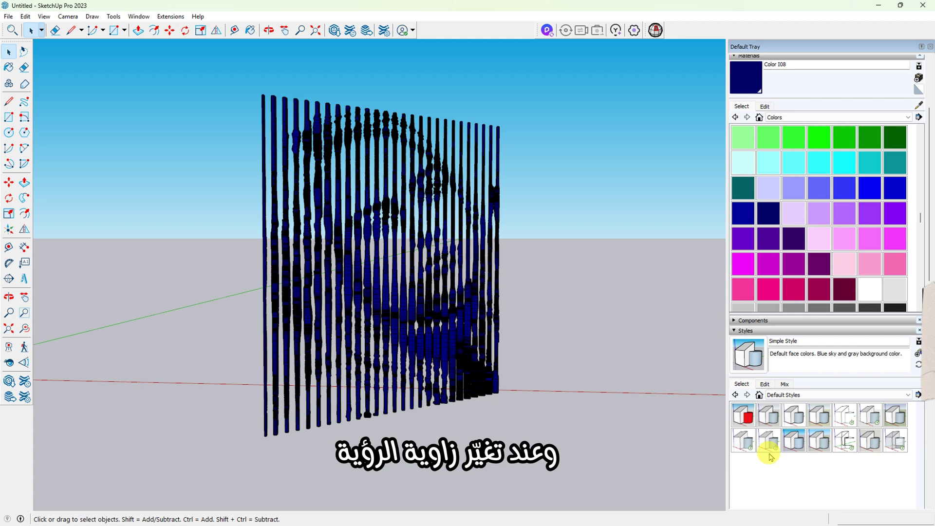
pyautogui.click(764, 384)
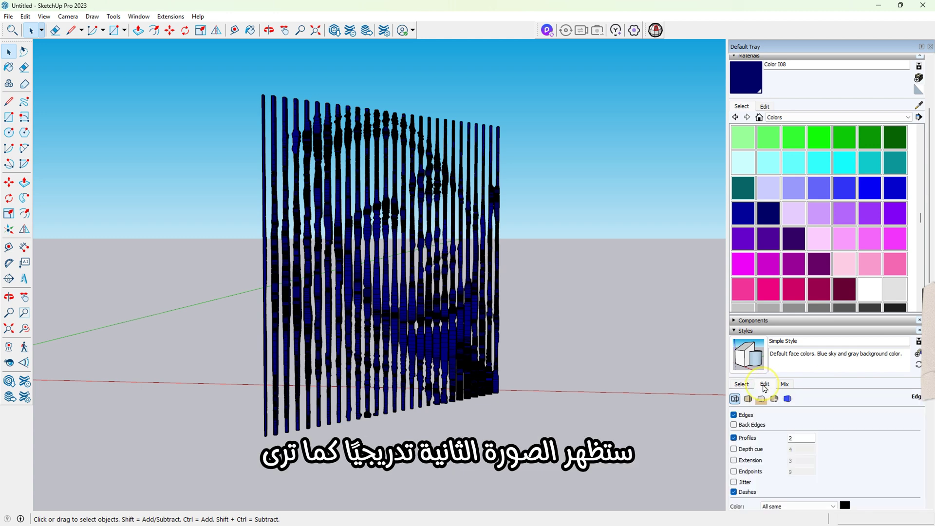
pyautogui.click(733, 415)
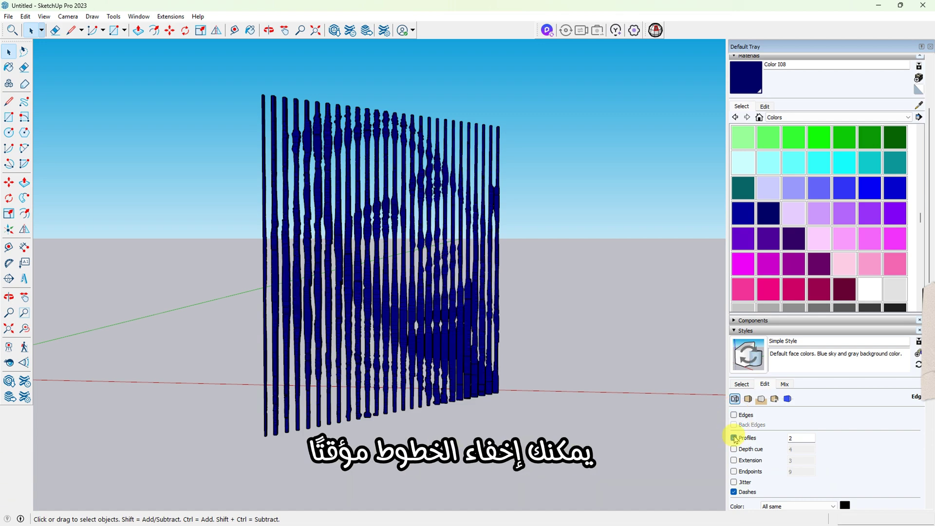
# Turn off the display of Profiles in the style and examine the outline-free model from both viewing directions.
pyautogui.click(734, 437)
pyautogui.moveTo(462, 380); pyautogui.dragTo(203, 378, button='middle')
pyautogui.moveTo(203, 377); pyautogui.dragTo(440, 369)
pyautogui.press('space')
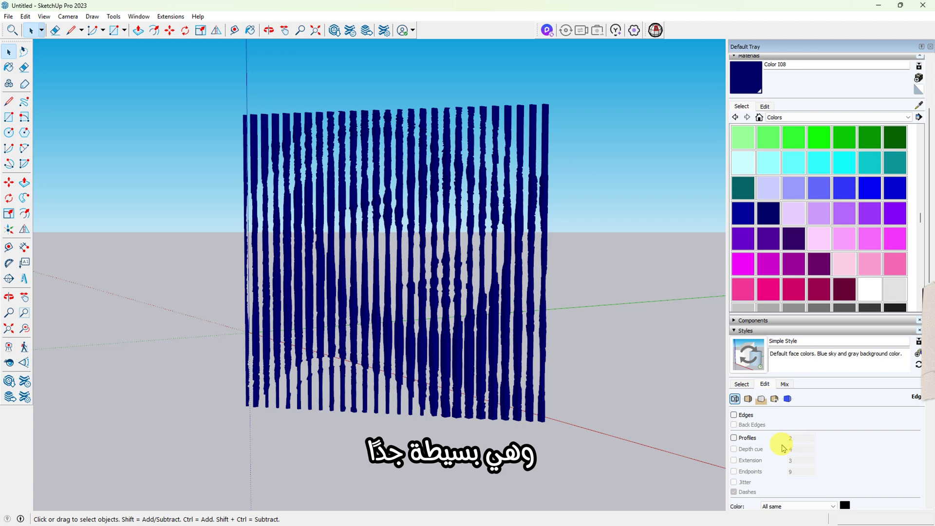
# Turn the display of Edges and Profiles back on in the style's edge settings.
pyautogui.click(734, 415)
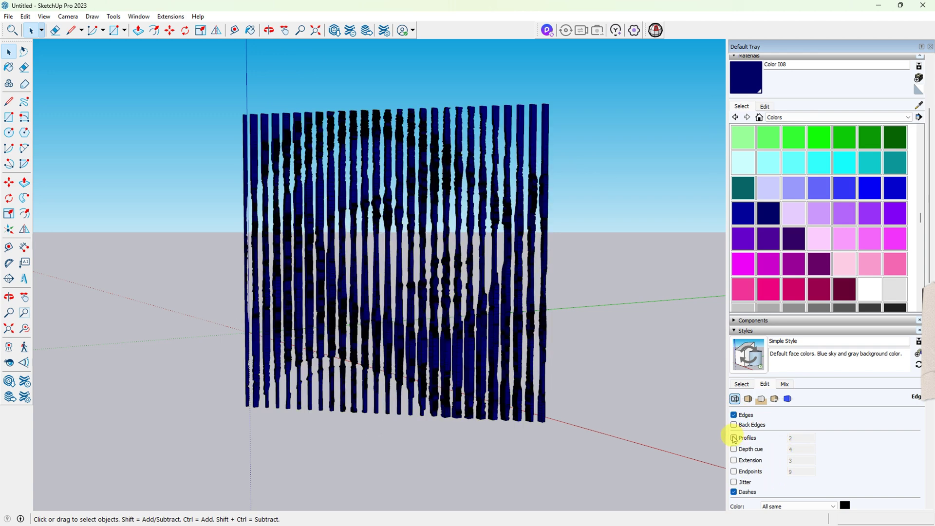
pyautogui.click(734, 437)
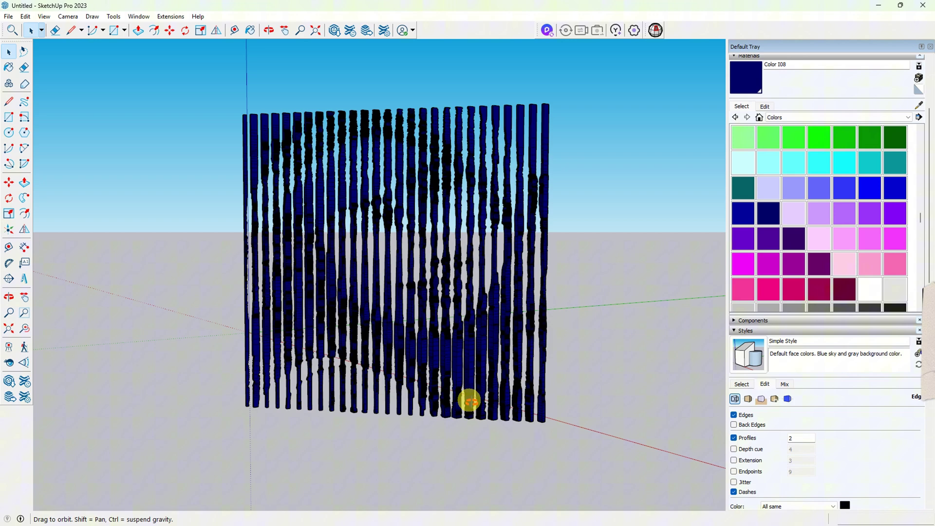
pyautogui.moveTo(470, 401); pyautogui.dragTo(478, 414, button='middle')
# Select all the stripe groups, paint them with the Default material, and clear the selection.
pyautogui.moveTo(589, 92); pyautogui.dragTo(176, 169)
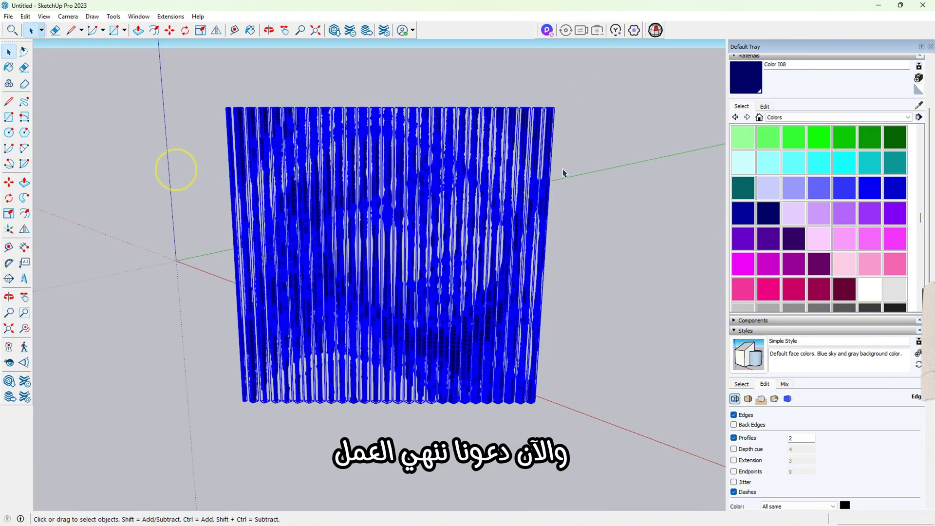
pyautogui.click(853, 189)
pyautogui.click(919, 90)
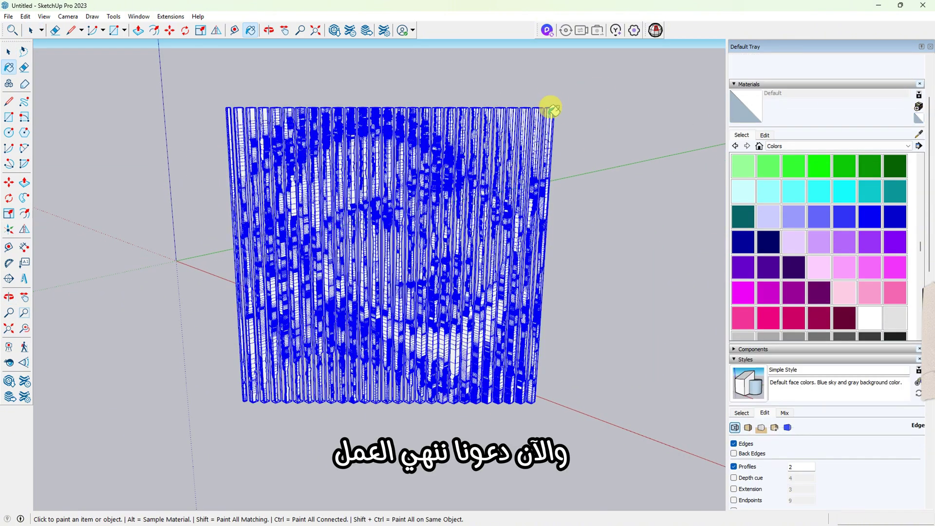
pyautogui.click(597, 130)
# Select all the stripes and move them by the lower-left corner of the first stripe to the model origin.
pyautogui.moveTo(292, 267); pyautogui.dragTo(495, 177, button='middle')
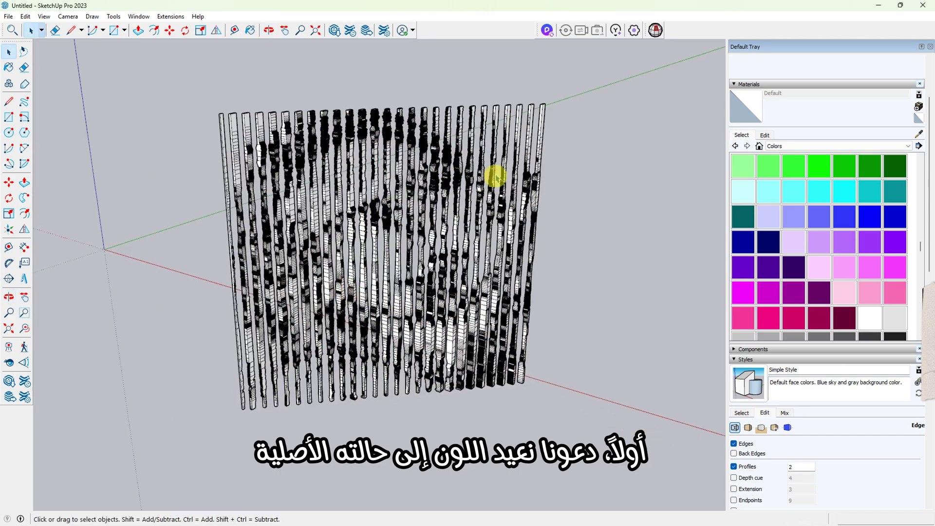
pyautogui.moveTo(217, 425); pyautogui.dragTo(240, 411)
pyautogui.scroll(6, 241, 409)
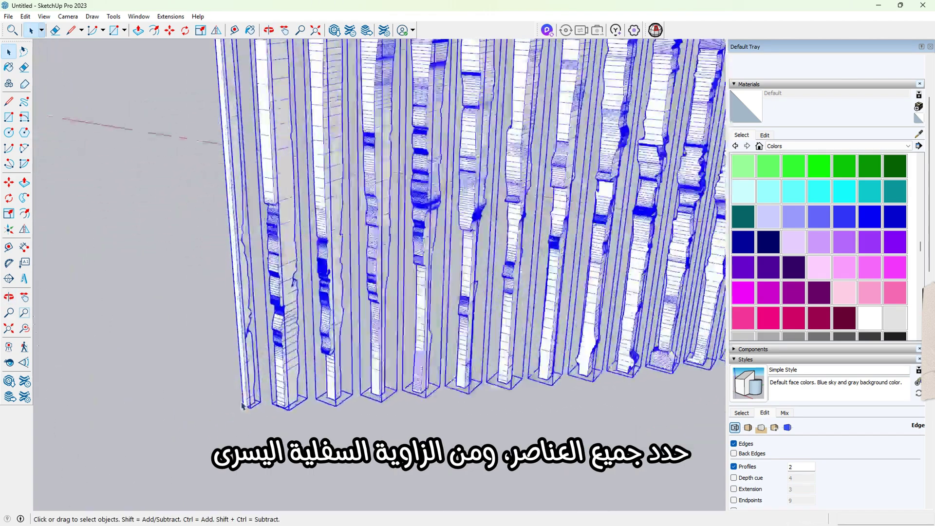
pyautogui.scroll(5, 241, 409)
pyautogui.press('m')
pyautogui.click(235, 415)
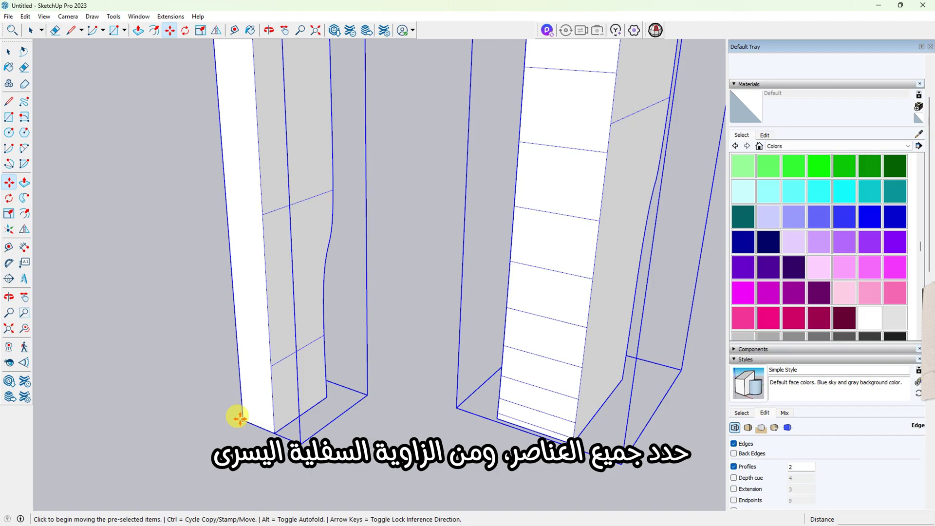
pyautogui.scroll(-8, 446, 355)
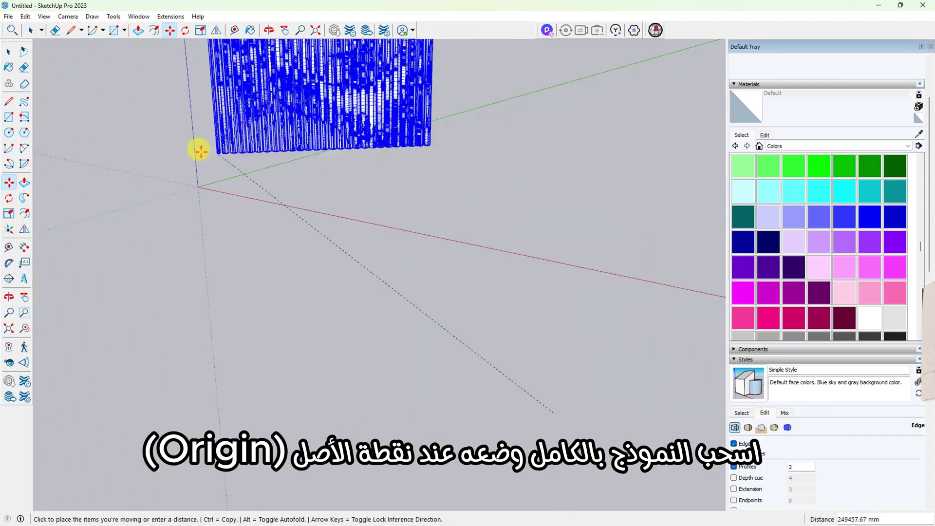
pyautogui.scroll(2, 186, 175)
pyautogui.moveTo(191, 186); pyautogui.dragTo(505, 222, button='middle')
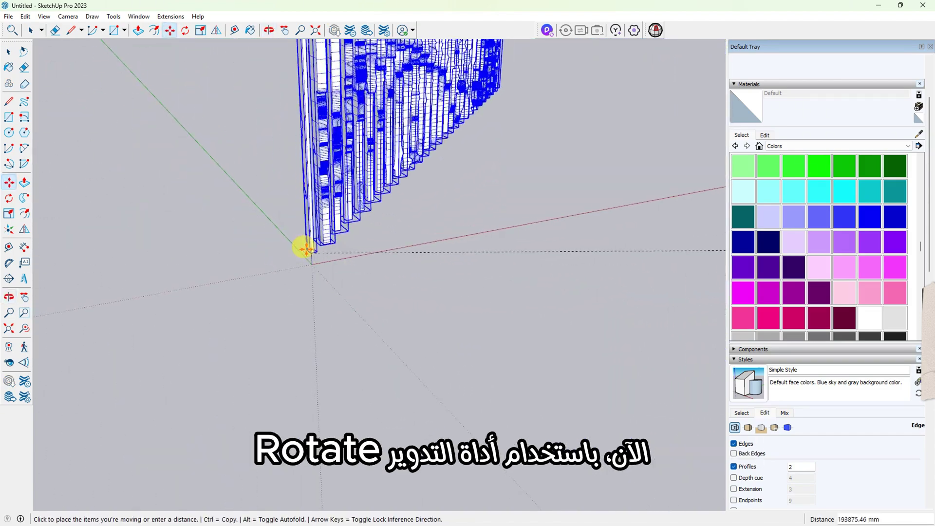
pyautogui.scroll(3, 307, 250)
pyautogui.click(310, 276)
# Rotate the selected stripes about the origin so that the row aligns with the red axis.
pyautogui.press('q')
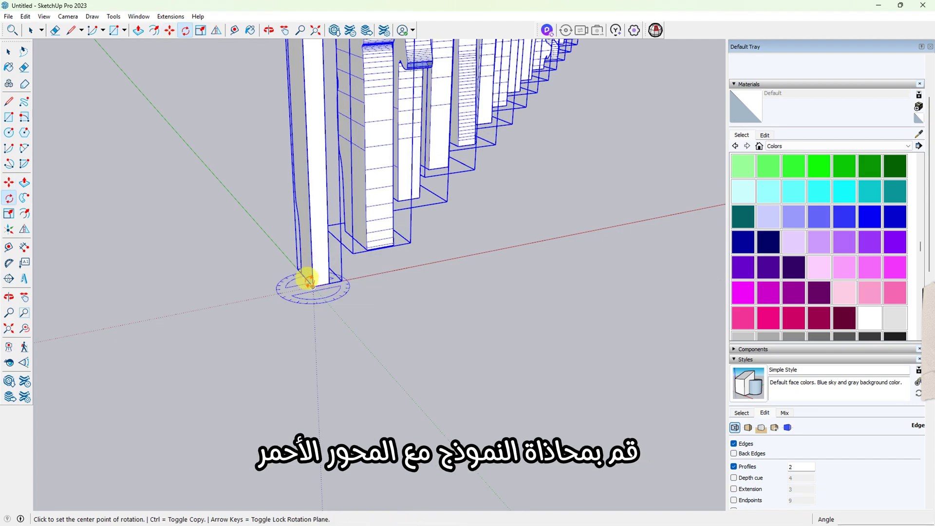
pyautogui.click(309, 280)
pyautogui.scroll(-5, 230, 336)
pyautogui.moveTo(545, 127); pyautogui.dragTo(130, 232, button='middle')
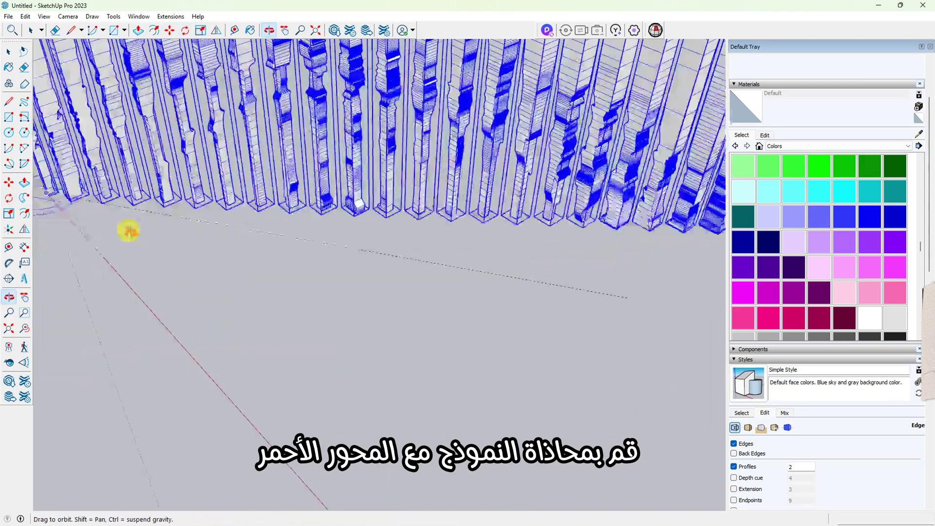
pyautogui.scroll(-3, 107, 249)
pyautogui.scroll(5, 633, 258)
pyautogui.click(588, 257)
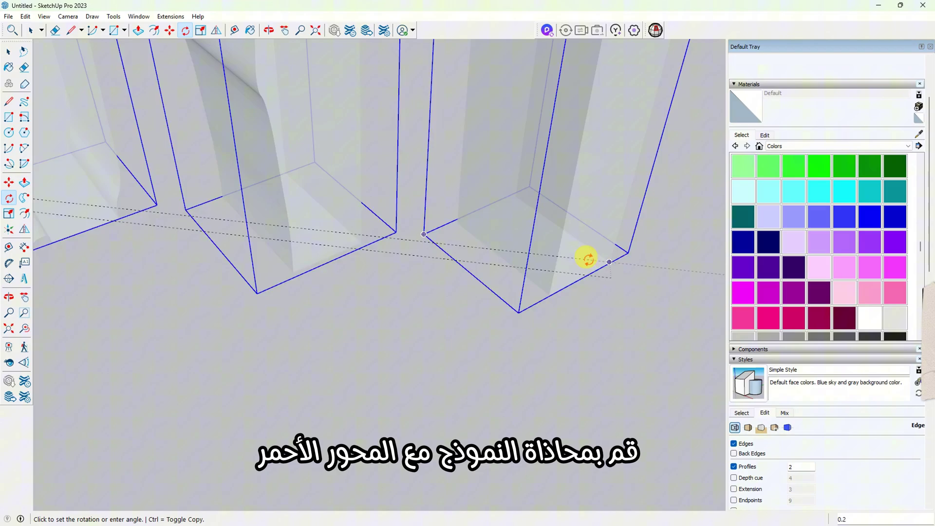
pyautogui.scroll(-5, 560, 243)
pyautogui.click(392, 455)
# Combine all the aligned stripes into one component and clear the selection.
pyautogui.moveTo(271, 442); pyautogui.dragTo(569, 364, button='middle')
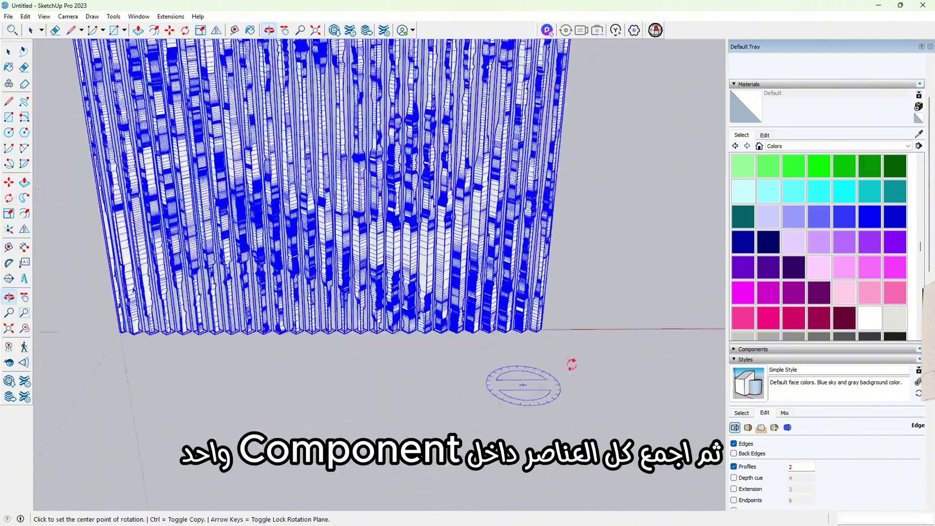
pyautogui.scroll(-3, 531, 424)
pyautogui.moveTo(305, 395); pyautogui.dragTo(428, 344, button='middle')
pyautogui.press('space')
pyautogui.press('o')
pyautogui.moveTo(244, 407); pyautogui.dragTo(302, 297)
# Draw a vertical reference line beside the artwork, starting on the red axis and matching the artwork's height.
pyautogui.press('l')
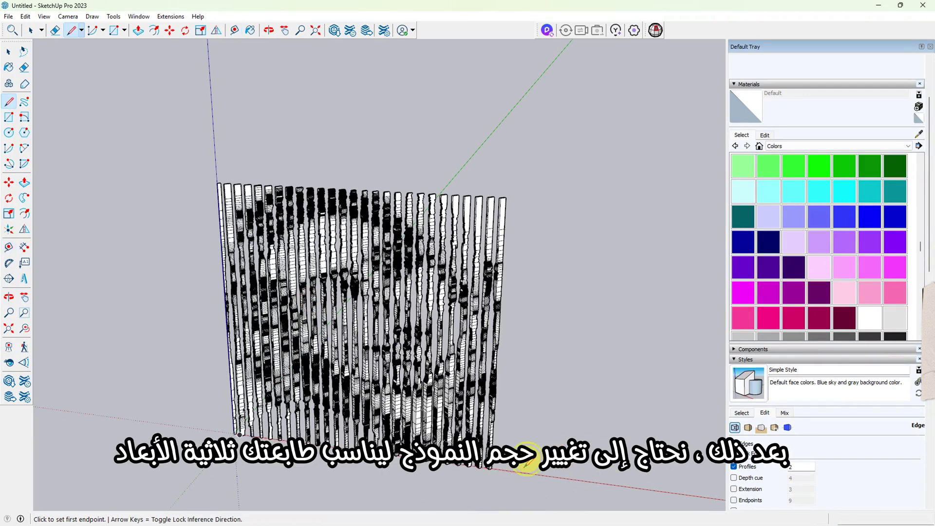
pyautogui.click(525, 467)
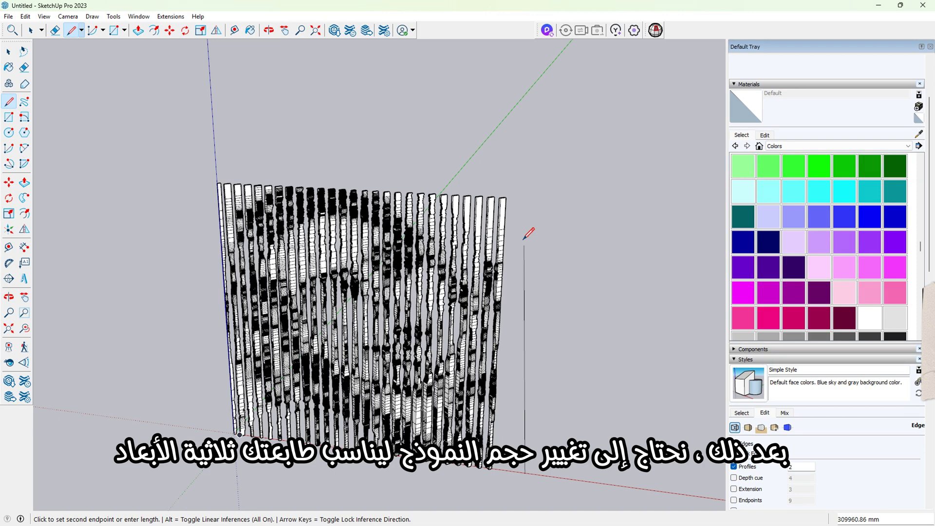
pyautogui.press('Up')
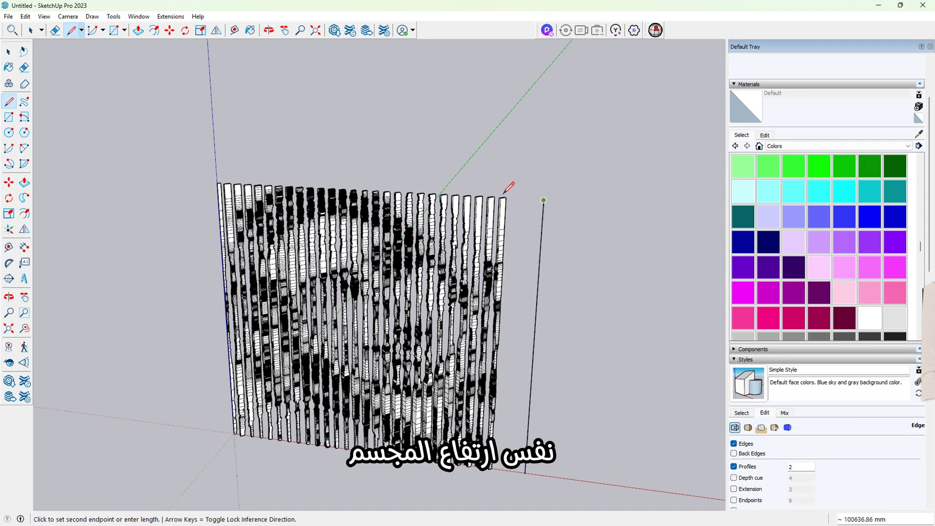
pyautogui.click(505, 193)
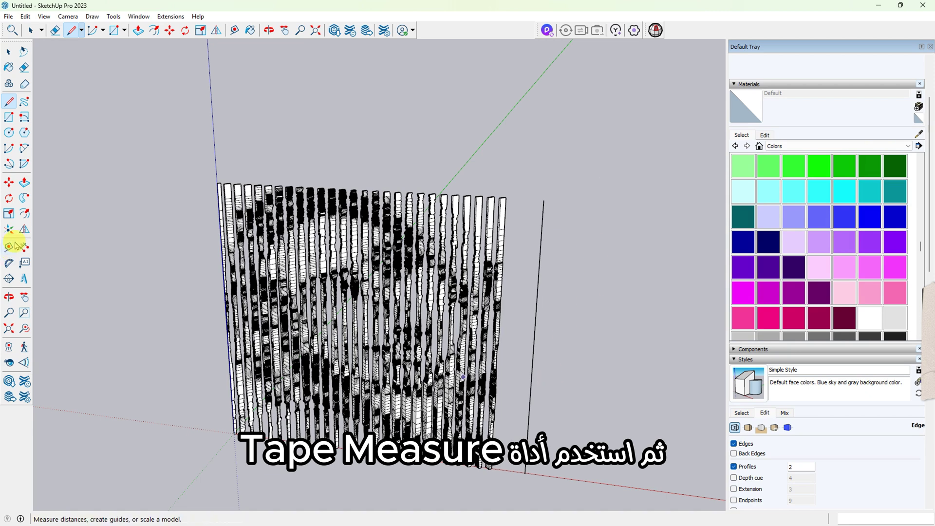
# Measure the reference line with Tape Measure and resize the whole model so that the line is 200 mm.
pyautogui.click(9, 249)
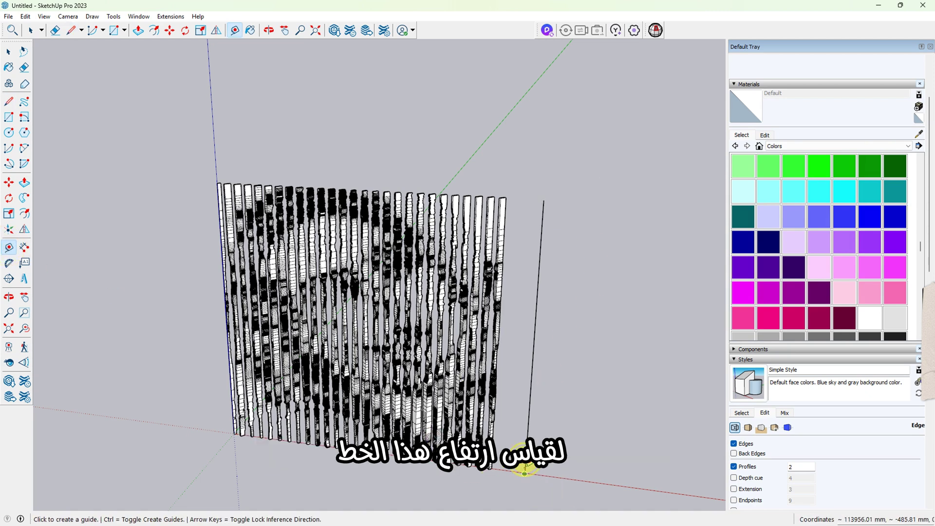
pyautogui.click(525, 470)
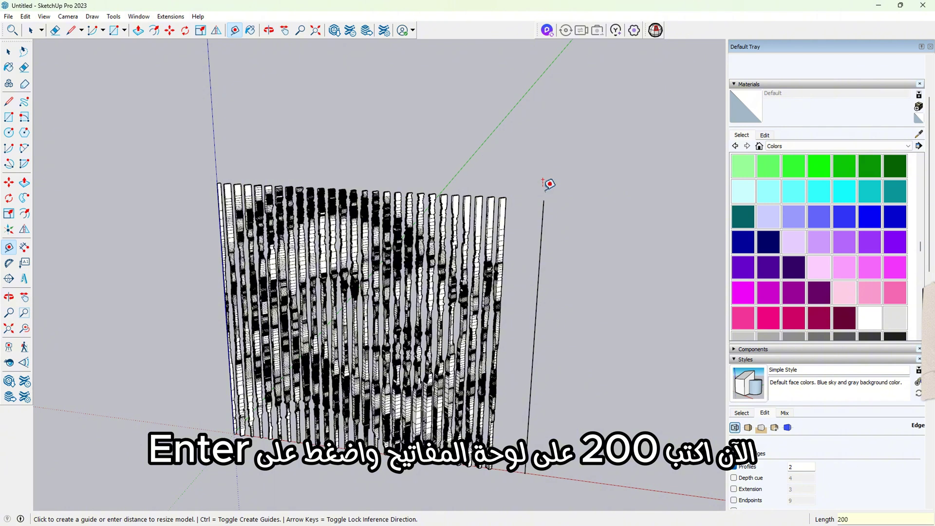
pyautogui.press('Return')
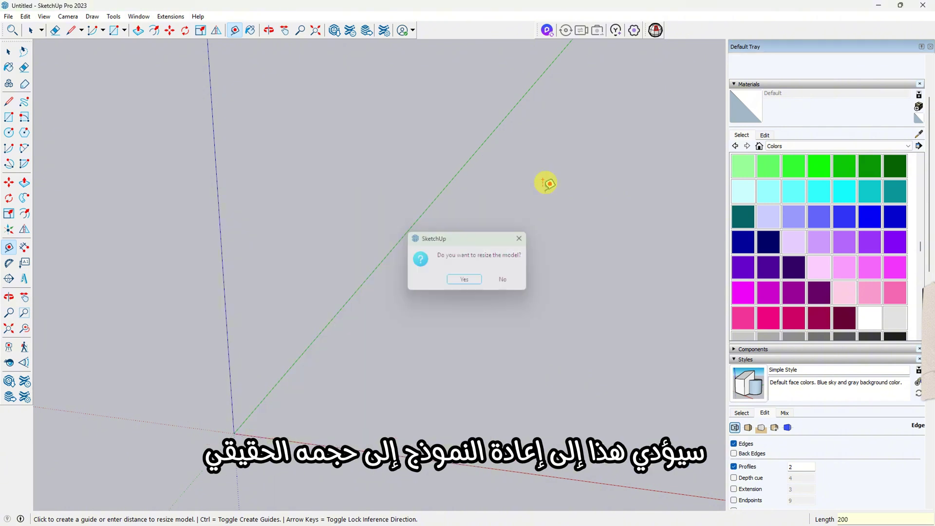
pyautogui.click(8, 328)
# Erase the vertical reference line beside the artwork.
pyautogui.moveTo(341, 316); pyautogui.dragTo(385, 185, button='middle')
pyautogui.click(23, 67)
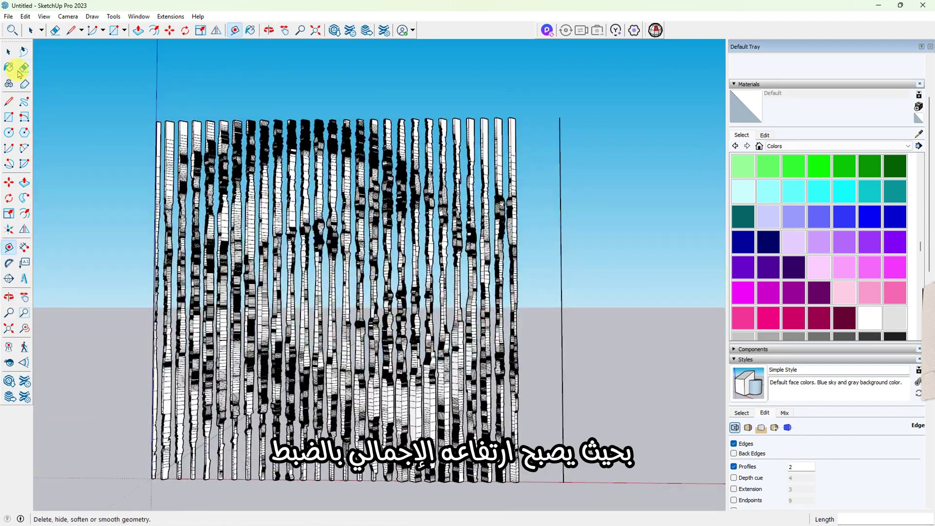
pyautogui.moveTo(557, 108); pyautogui.dragTo(560, 142)
# Place Tape Measure guides along the base and ends of the artwork to mark the backing panel's footprint.
pyautogui.moveTo(536, 170)
pyautogui.mouseDown(button='middle')
pyautogui.moveTo(330, 438)
pyautogui.moveTo(302, 458)
pyautogui.mouseUp(button='middle')
pyautogui.click(9, 247)
pyautogui.moveTo(536, 244); pyautogui.dragTo(379, 239, button='middle')
pyautogui.click(8, 117)
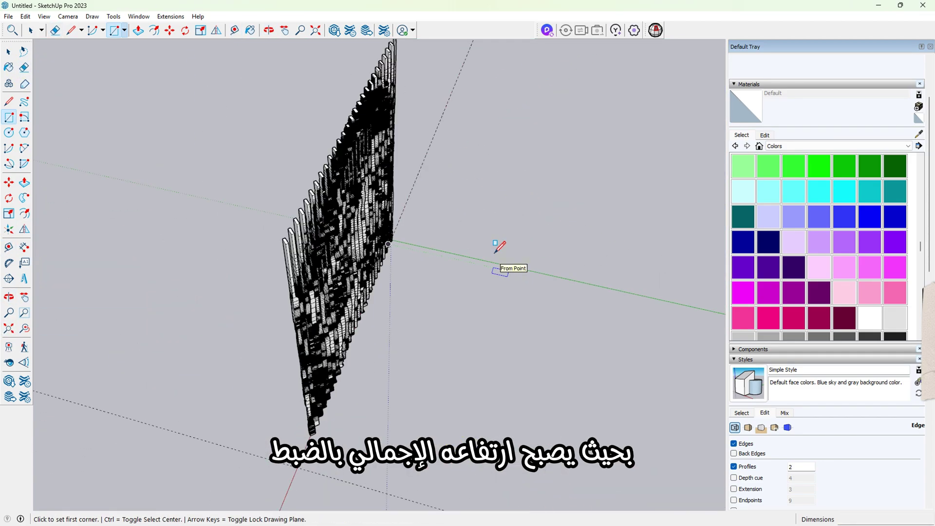
pyautogui.click(9, 248)
pyautogui.scroll(2, 328, 416)
pyautogui.click(325, 430)
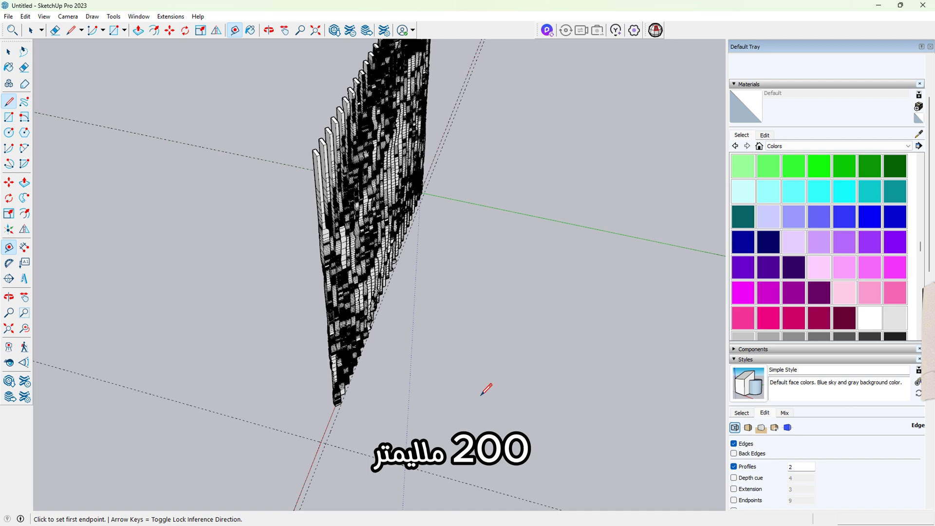
# Draw a thin rectangular strip along the back of the artwork's base and make it a component.
pyautogui.click(11, 118)
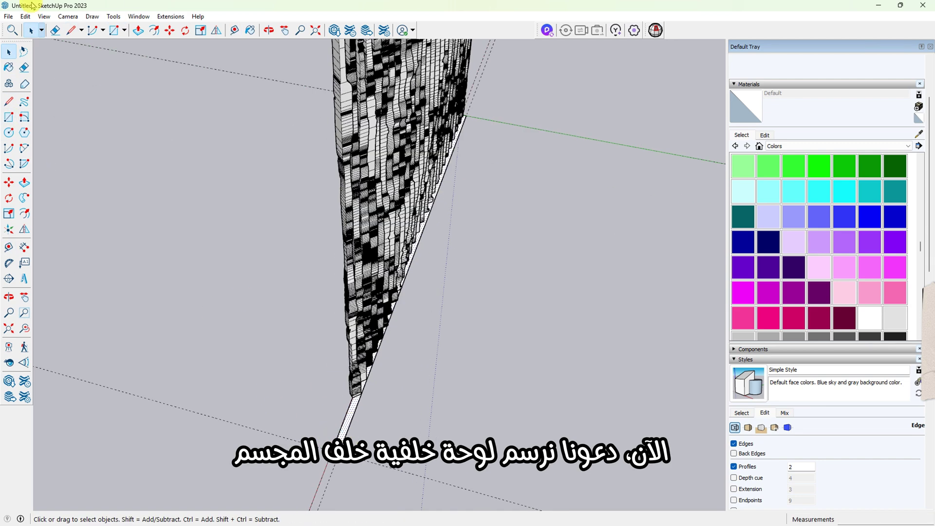
pyautogui.click(25, 16)
pyautogui.click(49, 210)
pyautogui.click(484, 366)
# Open the strip component and pull its face up to the top of the stripes to form the backing panel.
pyautogui.scroll(-1, 346, 426)
pyautogui.press('p')
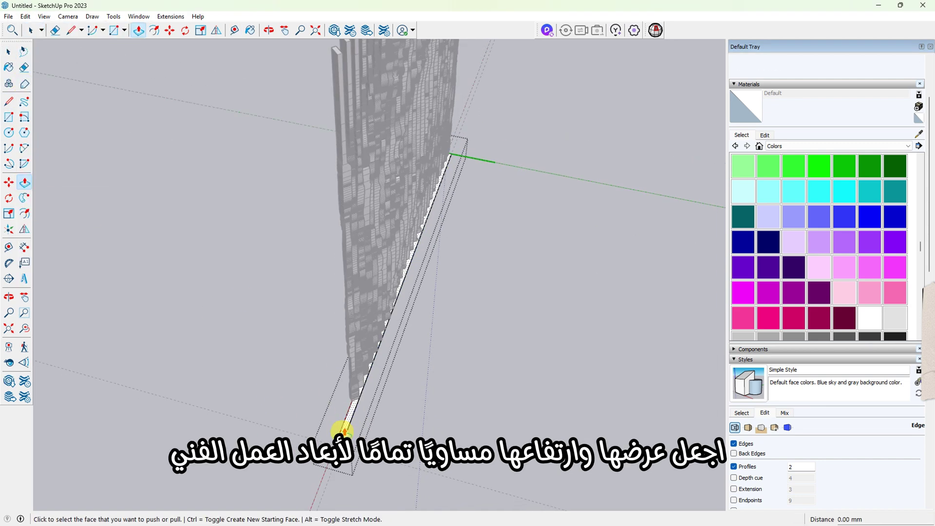
pyautogui.click(326, 209)
pyautogui.moveTo(327, 210); pyautogui.dragTo(403, 130, button='middle')
pyautogui.scroll(3, 406, 129)
pyautogui.click(405, 129)
pyautogui.scroll(-3, 406, 131)
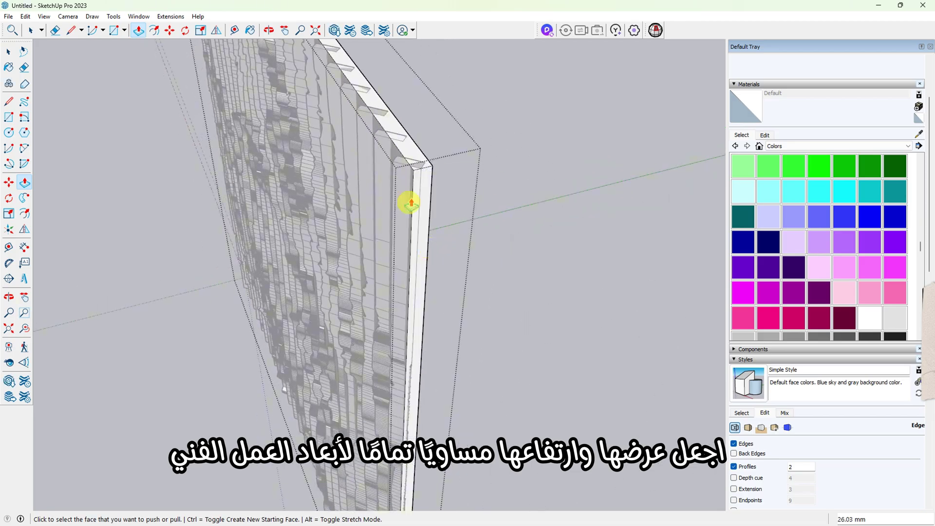
# Extend the backing panel's edge faces 5 mm beyond the artwork to form a margin on each side.
pyautogui.click(409, 150)
pyautogui.write('5')
pyautogui.press('Return')
pyautogui.moveTo(433, 221); pyautogui.dragTo(287, 438, button='middle')
pyautogui.write('5')
pyautogui.press('Return')
pyautogui.scroll(-3, 293, 312)
pyautogui.press('space')
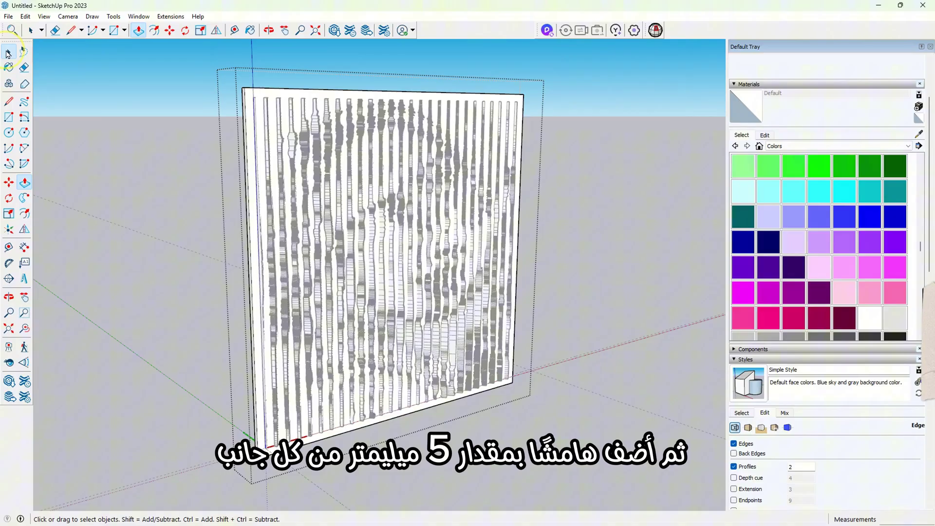
# Select the backing panel together with all the stripes and make them one component.
pyautogui.click(579, 75)
pyautogui.moveTo(579, 76); pyautogui.dragTo(172, 479)
pyautogui.click(25, 18)
pyautogui.click(47, 210)
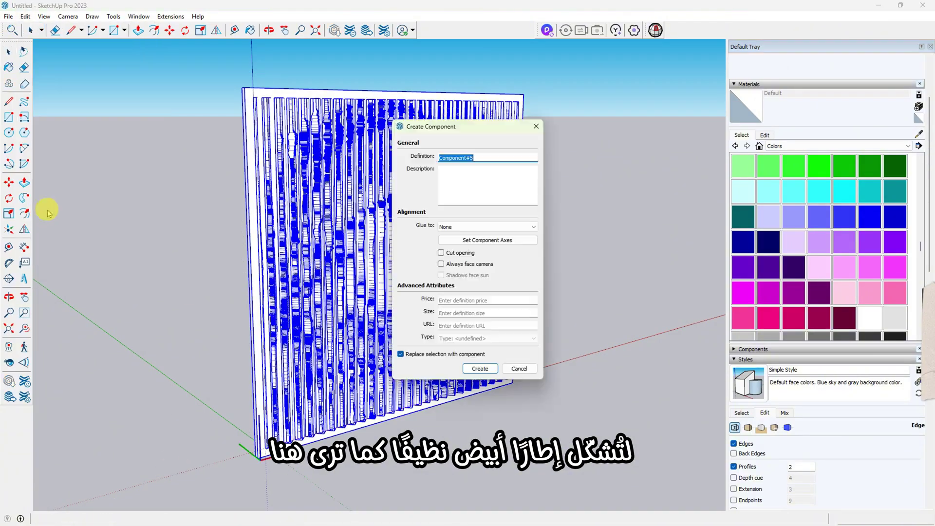
pyautogui.press('Return')
# Move the combined component by the backing panel's lower corner to the model origin.
pyautogui.scroll(5, 258, 459)
pyautogui.press('m')
pyautogui.click(258, 462)
pyautogui.click(278, 412)
pyautogui.moveTo(278, 411); pyautogui.dragTo(114, 407, button='middle')
pyautogui.press('space')
# Open the component and adjust the backing panel's thickness with Push/Pull.
pyautogui.moveTo(234, 234); pyautogui.dragTo(272, 389, button='middle')
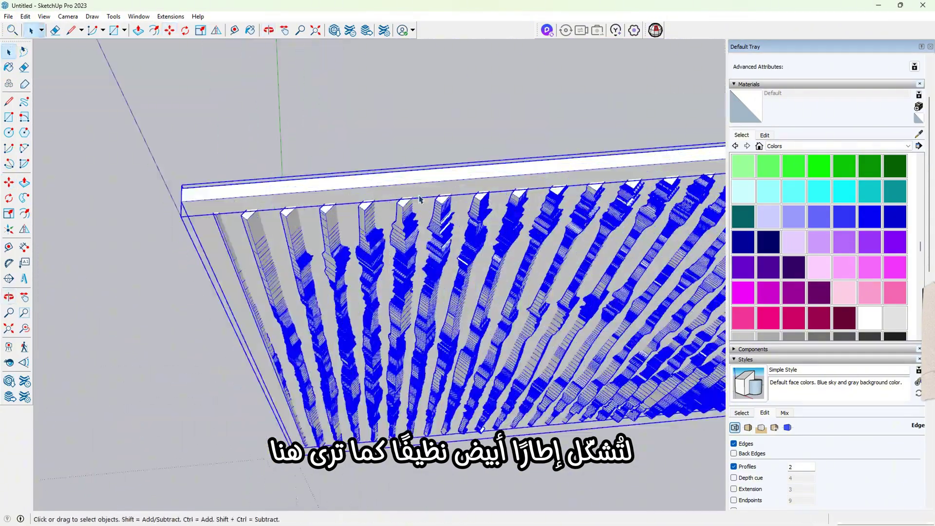
pyautogui.doubleClick(389, 195)
pyautogui.press('p')
pyautogui.click(431, 212)
pyautogui.click(398, 182)
pyautogui.moveTo(398, 341); pyautogui.dragTo(329, 146, button='middle')
# Paint the stripes dark grey with Color M07, leaving the backing panel white.
pyautogui.press('space')
pyautogui.press('b')
pyautogui.click(869, 318)
pyautogui.click(271, 211)
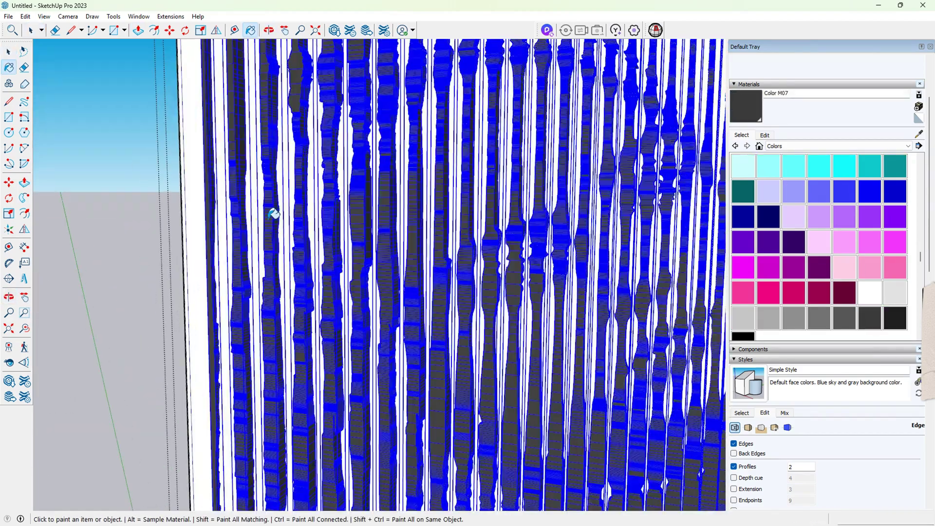
pyautogui.press('space')
# Place Tape Measure guides around the panel's lower end for a support foot, including one offset 20 mm.
pyautogui.press('t')
pyautogui.moveTo(432, 299)
pyautogui.mouseDown(button='middle')
pyautogui.moveTo(470, 214)
pyautogui.moveTo(429, 273)
pyautogui.mouseUp(button='middle')
pyautogui.click(294, 436)
pyautogui.write('20')
pyautogui.press('Return')
pyautogui.moveTo(294, 433); pyautogui.dragTo(487, 389, button='middle')
pyautogui.click(484, 441)
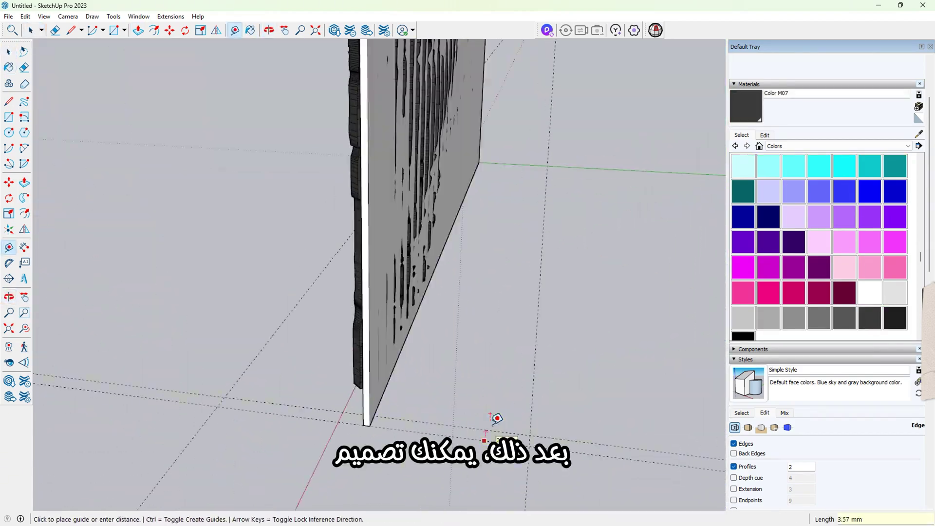
pyautogui.press('Return')
# Draw the support foot's rectangular outline along the guides, following the backing panel's lower corner.
pyautogui.press('l')
pyautogui.scroll(1, 366, 426)
pyautogui.click(590, 414)
pyautogui.moveTo(272, 351); pyautogui.dragTo(419, 341, button='middle')
pyautogui.click(630, 403)
pyautogui.scroll(5, 399, 419)
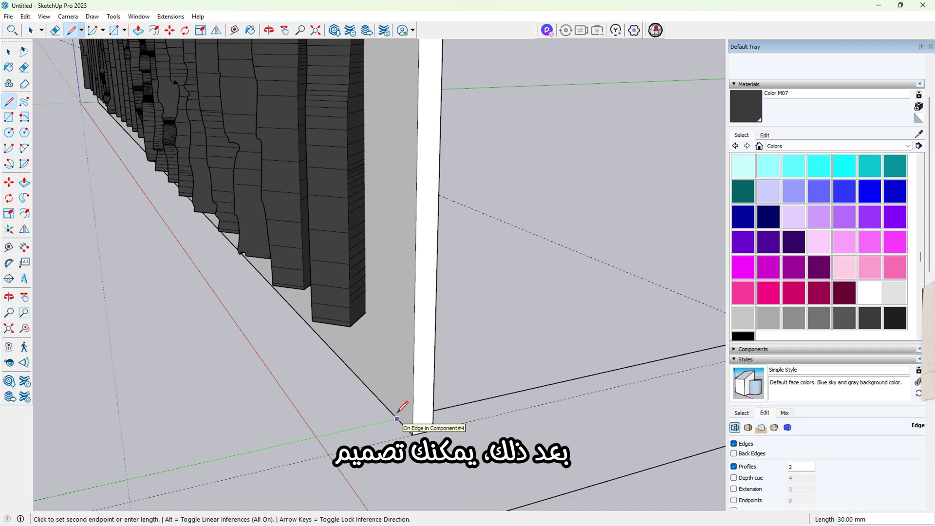
pyautogui.click(396, 419)
pyautogui.click(412, 435)
# Select the support foot's face with its edges and make it a component.
pyautogui.scroll(-4, 419, 428)
pyautogui.click(9, 53)
pyautogui.doubleClick(511, 409)
pyautogui.click(25, 17)
pyautogui.click(59, 210)
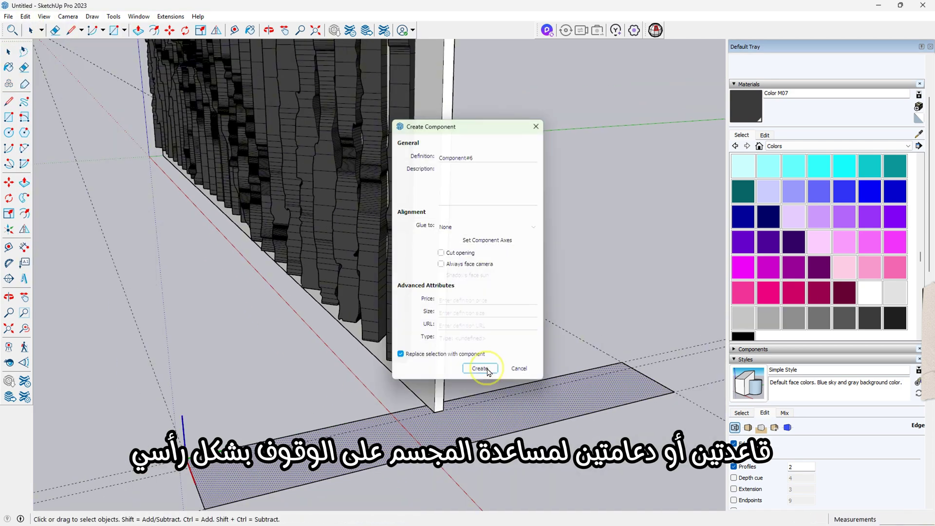
pyautogui.click(482, 369)
# Extrude the support foot upward with Push/Pull, entering 30 mm and then 20 mm.
pyautogui.write('p30')
pyautogui.press('Return')
pyautogui.write('20')
pyautogui.press('Return')
pyautogui.press('t')
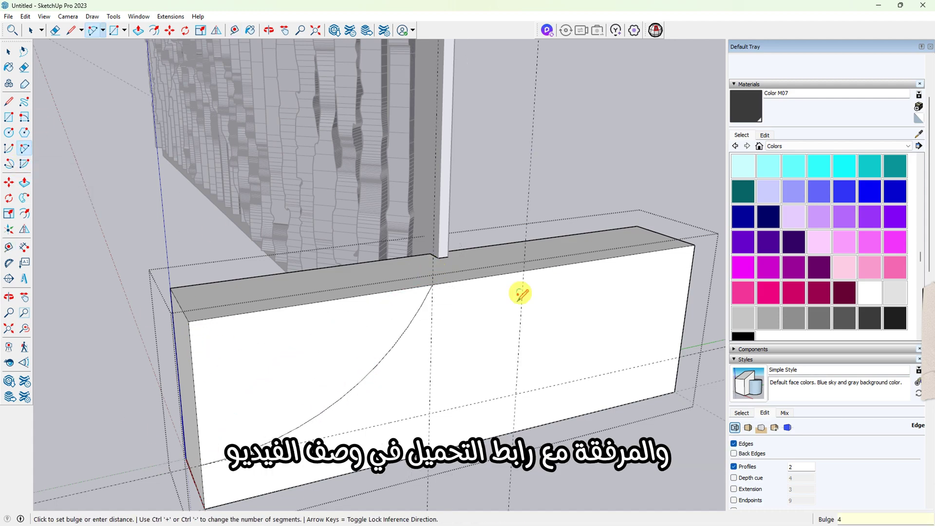
# Draw the mirrored arc on the support foot's face, cut away its second curved side and delete the guides.
pyautogui.click(523, 270)
pyautogui.click(679, 357)
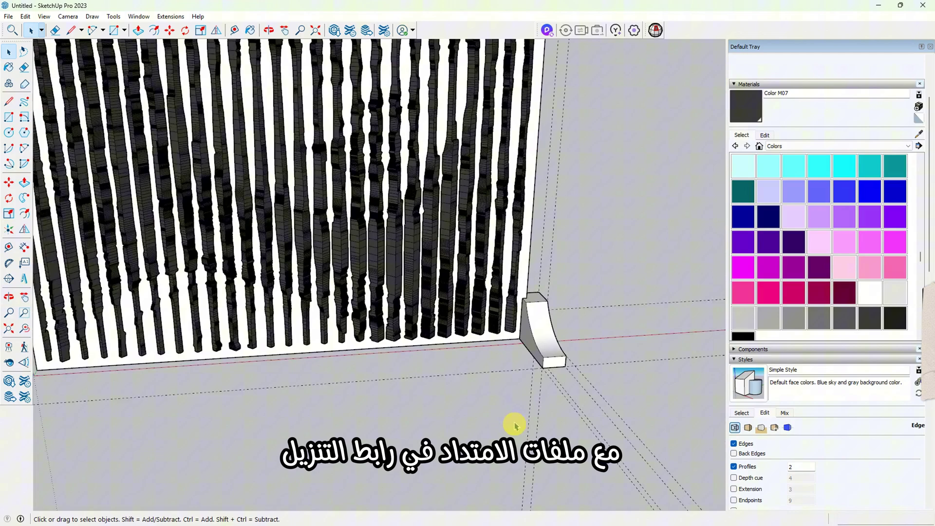
pyautogui.click(25, 16)
pyautogui.click(41, 109)
# Flip a copy of the support foot to the opposite lower end of the backing panel.
pyautogui.click(25, 229)
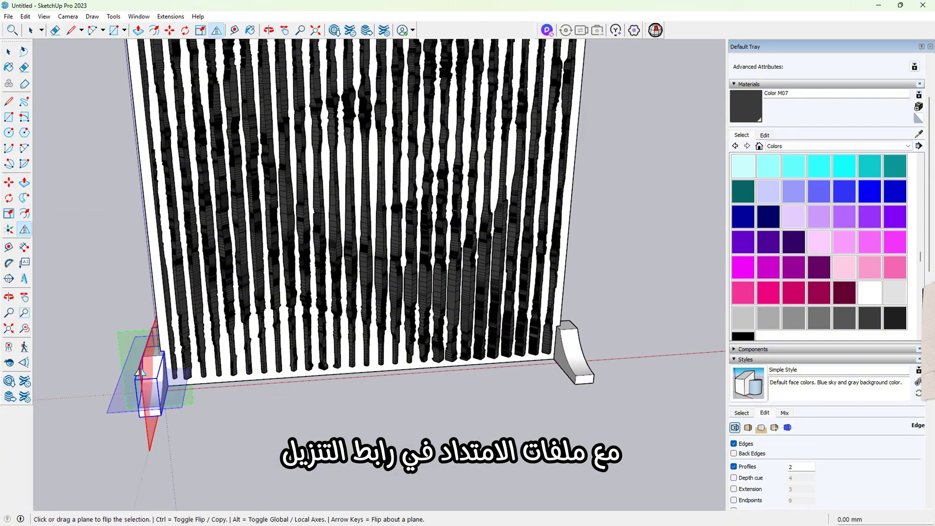
pyautogui.click(148, 387)
pyautogui.press('space')
pyautogui.moveTo(375, 355); pyautogui.dragTo(472, 297, button='middle')
pyautogui.scroll(-4, 407, 305)
pyautogui.click(734, 443)
pyautogui.click(734, 466)
pyautogui.press('space')
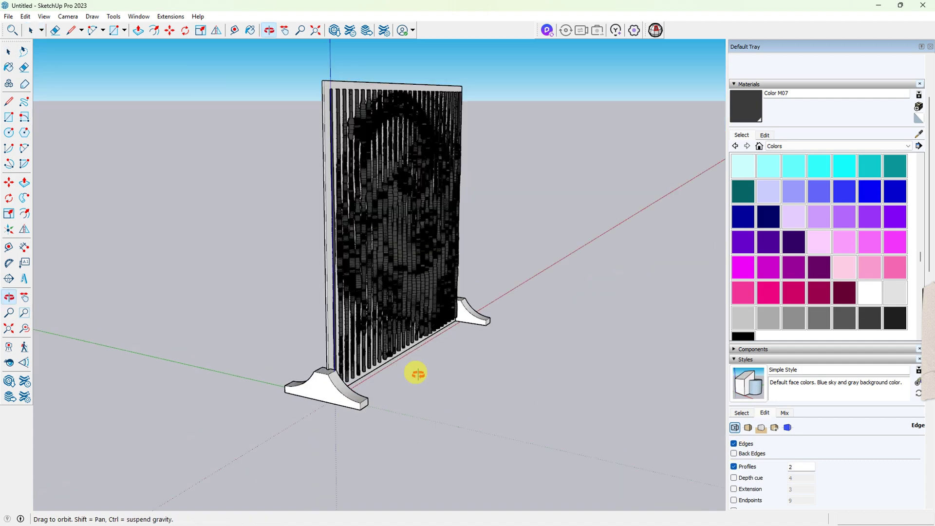
# Remove the near support foot and lay the striped panel with its backing flat for printing.
pyautogui.click(317, 375)
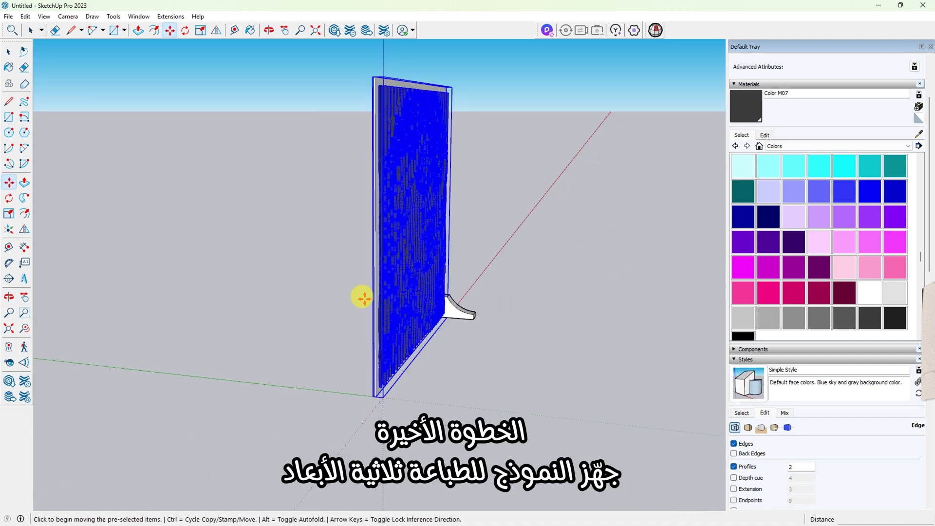
pyautogui.click(539, 252)
pyautogui.scroll(2, 539, 251)
pyautogui.click(539, 252)
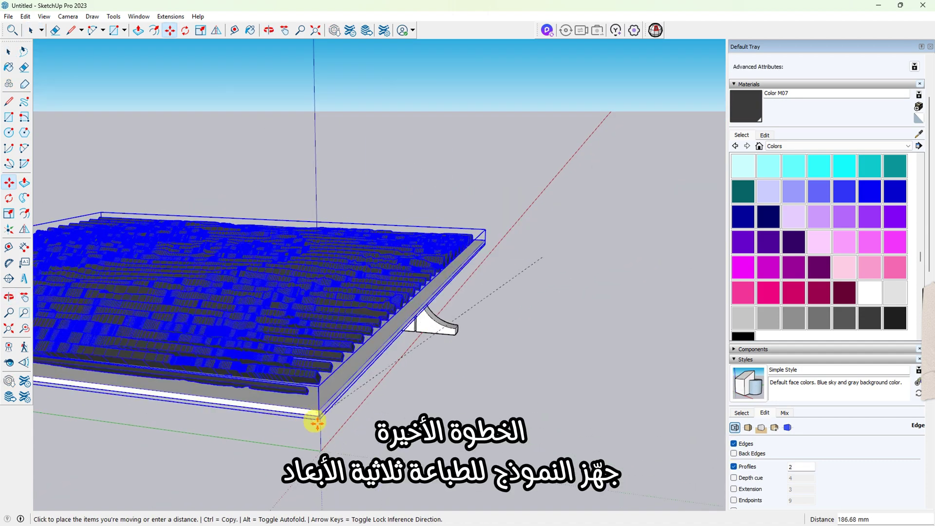
pyautogui.moveTo(314, 422); pyautogui.dragTo(314, 194, button='middle')
pyautogui.scroll(-10, 314, 194)
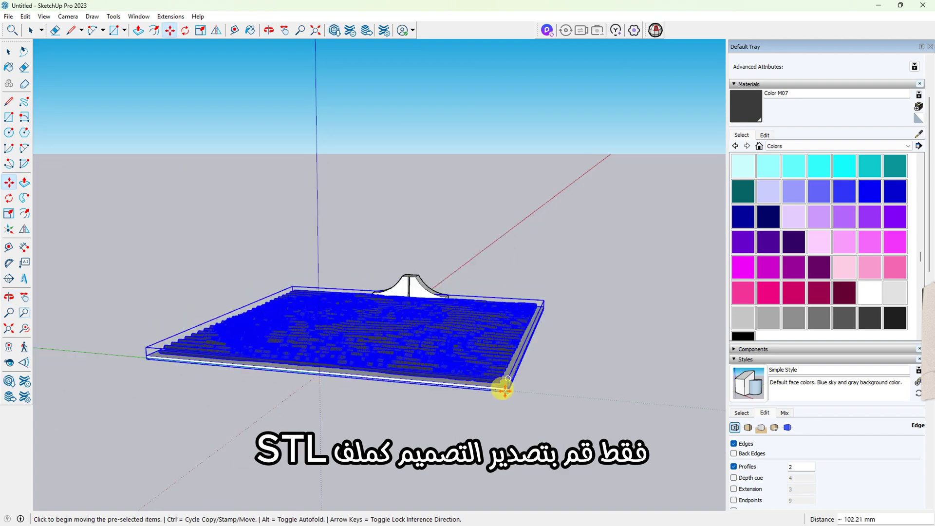
# Move the flat striped panel by its lower corner onto the model origin.
pyautogui.click(505, 391)
pyautogui.click(318, 373)
pyautogui.moveTo(314, 368); pyautogui.dragTo(105, 386, button='middle')
pyautogui.scroll(8, 164, 373)
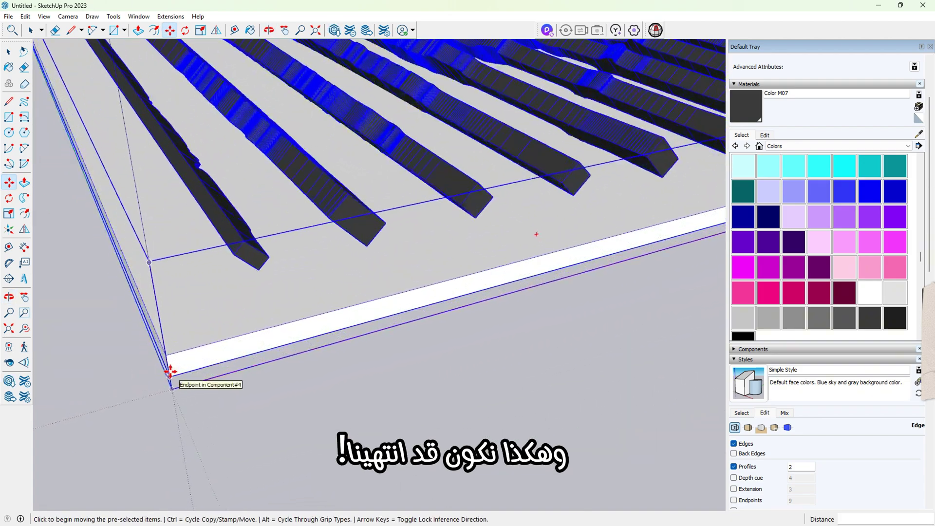
pyautogui.moveTo(169, 375); pyautogui.dragTo(151, 432, button='middle')
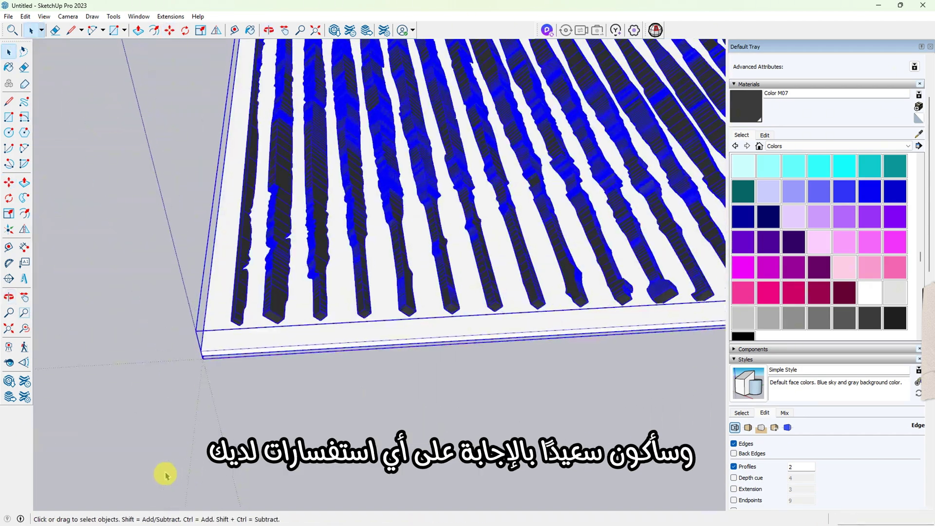
# Move the laid-down support foot by its corner to the ground beside the striped panel.
pyautogui.moveTo(163, 415); pyautogui.dragTo(559, 385, button='middle')
pyautogui.click(560, 428)
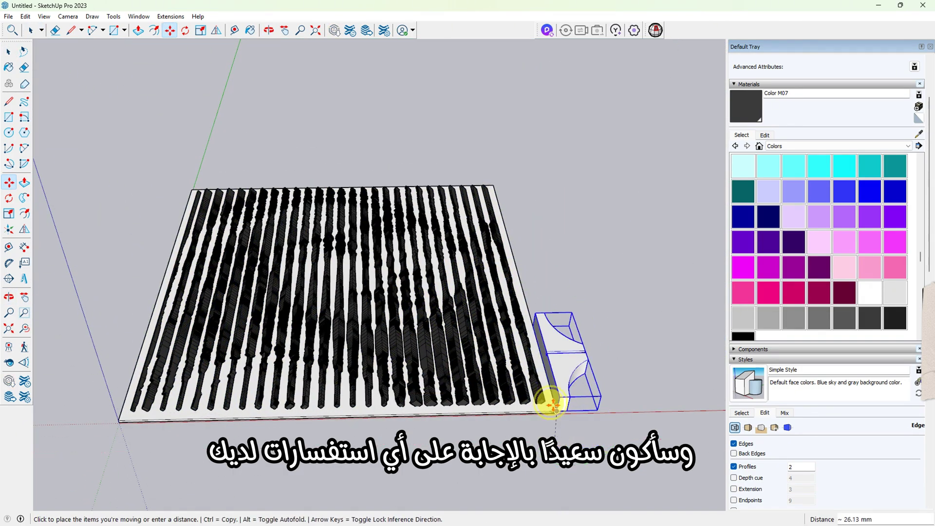
pyautogui.click(553, 404)
pyautogui.scroll(5, 555, 392)
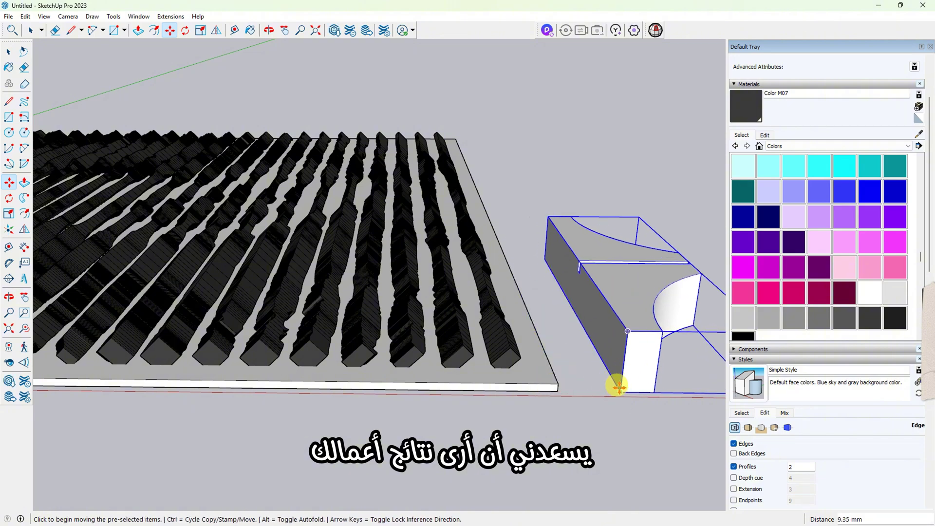
# Copy the laid-down support foot to a second spot beside the striped panel.
pyautogui.click(619, 387)
pyautogui.press('ctrl')
pyautogui.click(529, 224)
pyautogui.press('space')
pyautogui.scroll(-3, 529, 224)
pyautogui.moveTo(529, 224); pyautogui.dragTo(238, 438, button='middle')
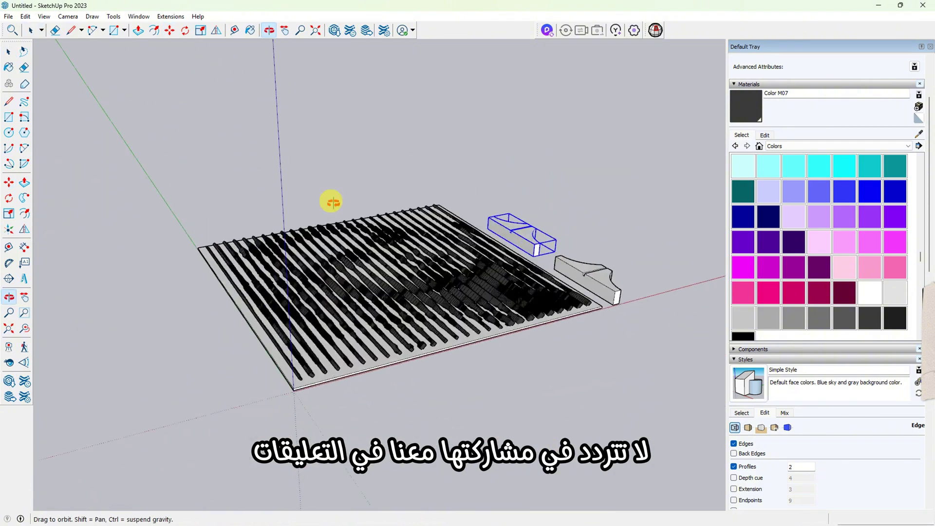
# Explode the component of the white backing panel beneath the stripes.
pyautogui.moveTo(331, 202); pyautogui.dragTo(530, 271, button='middle')
pyautogui.moveTo(192, 202); pyautogui.dragTo(305, 287, button='middle')
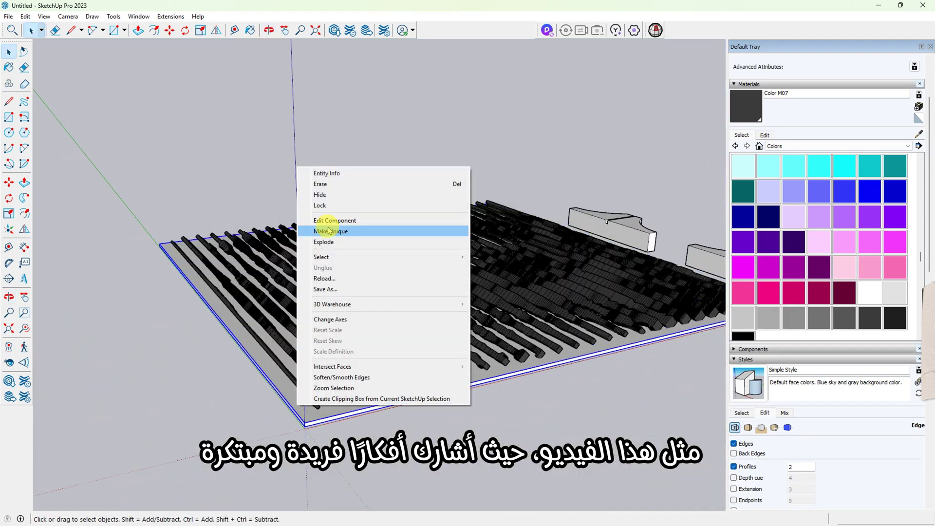
pyautogui.click(328, 242)
pyautogui.moveTo(292, 431); pyautogui.dragTo(268, 366, button='middle')
pyautogui.moveTo(262, 293); pyautogui.dragTo(308, 433, button='middle')
# Select all of the backing panel's connected geometry and make it a component.
pyautogui.click(254, 329)
pyautogui.press('space')
pyautogui.tripleClick(322, 383)
pyautogui.press('g')
pyautogui.press('Return')
pyautogui.click(298, 420)
pyautogui.scroll(-8, 287, 394)
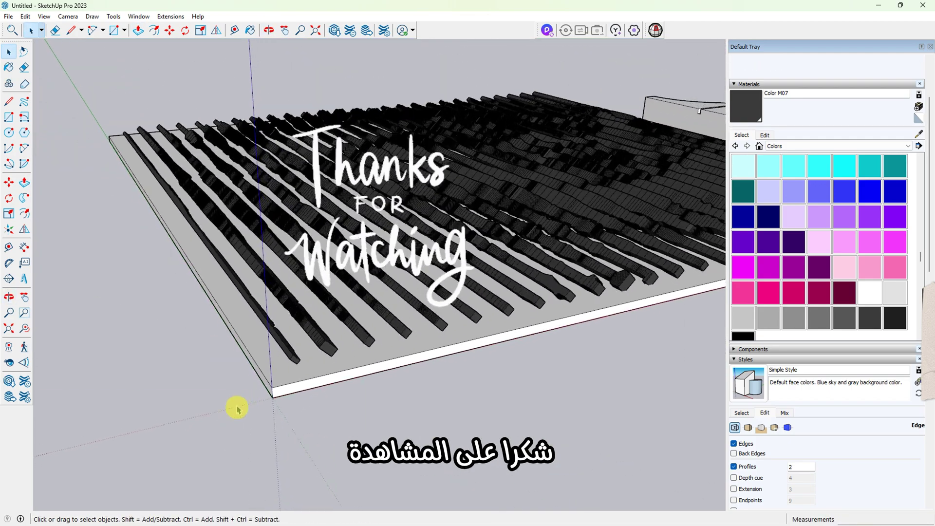